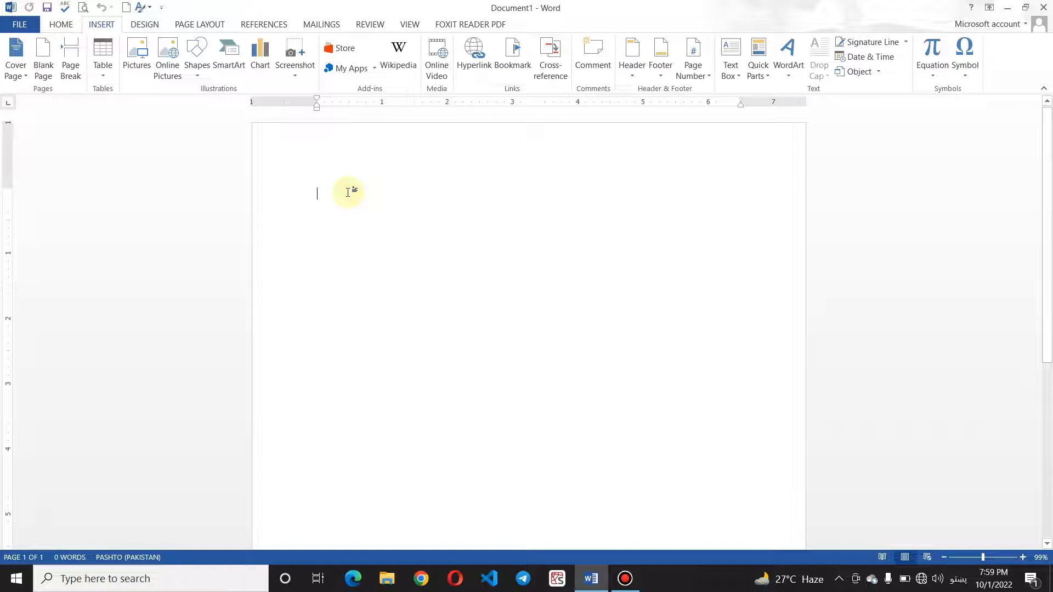
Generate sample text in the blank document with the =rand(50) formula
{"action": "type", "text": "="}
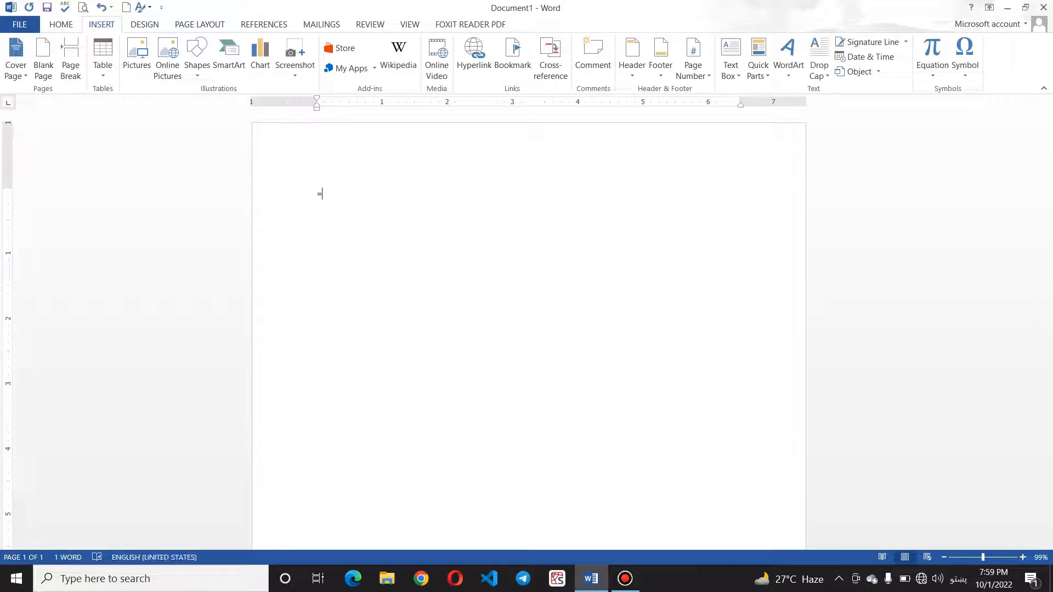
{"action": "key", "text": "alt+shift"}
{"action": "type", "text": "rand"}
{"action": "key", "text": "Return"}
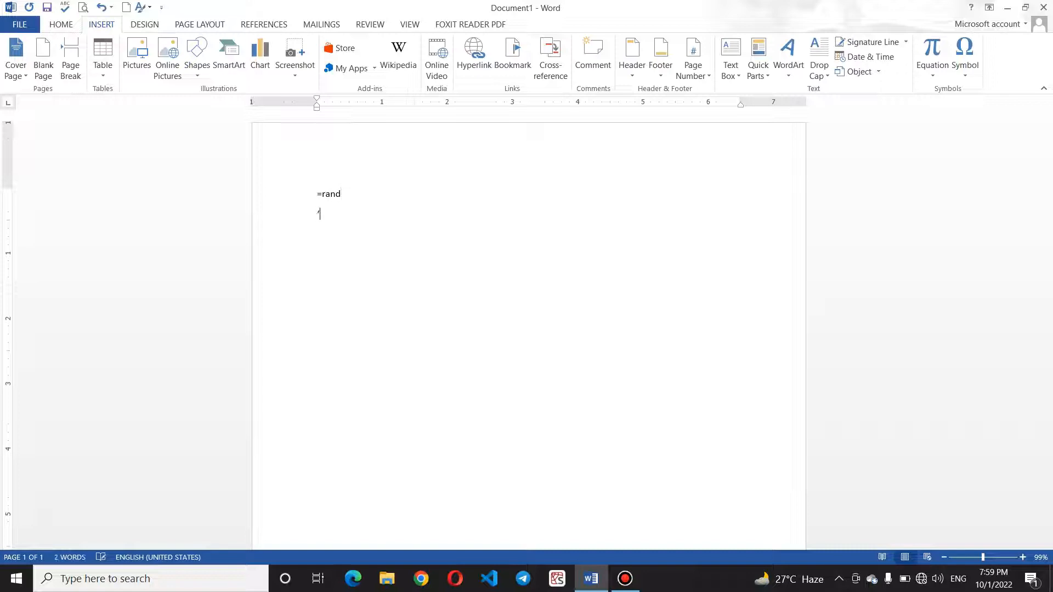
{"action": "key", "text": "BackSpace"}
{"action": "key", "text": "BackSpace"}
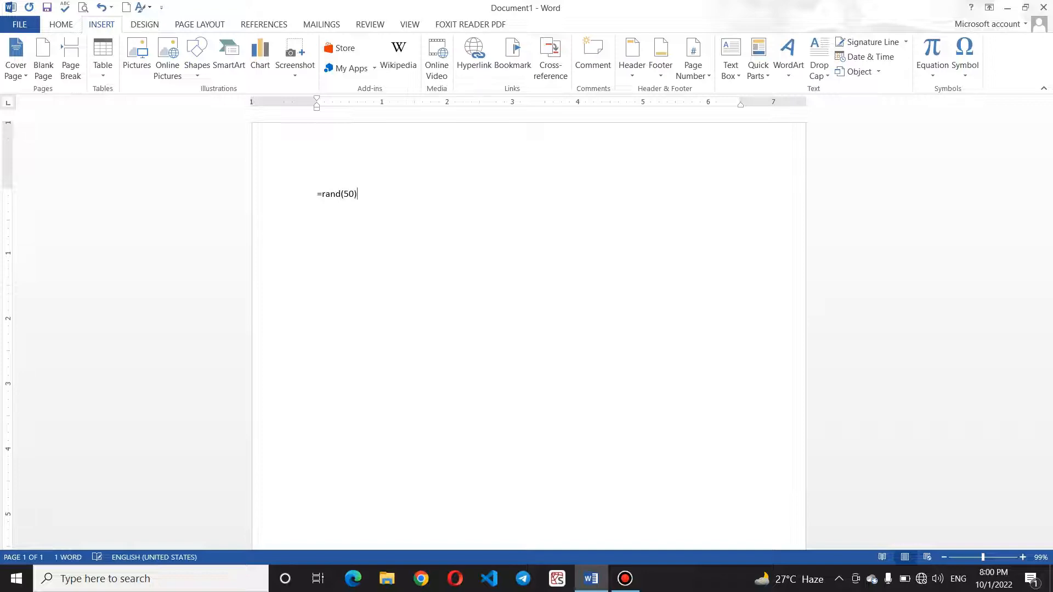
{"action": "type", "text": "d(50)"}
{"action": "key", "text": "Return"}
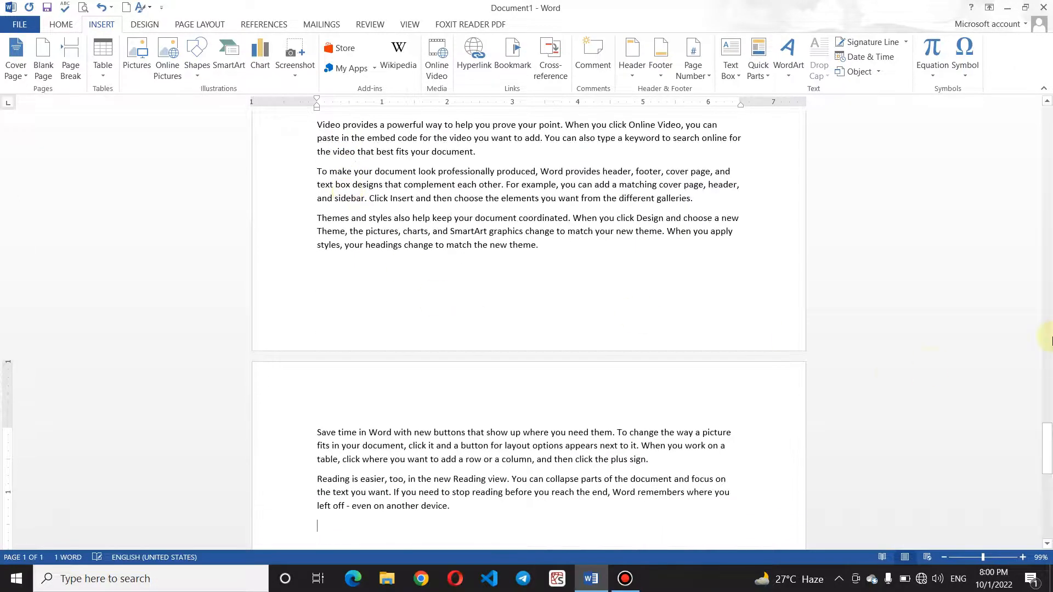
Add a new line above the first paragraph of the document and enter the heading "Hyperlink" there
{"action": "left_click_drag", "start_coordinate": [1051, 443], "coordinate": [1049, 128]}
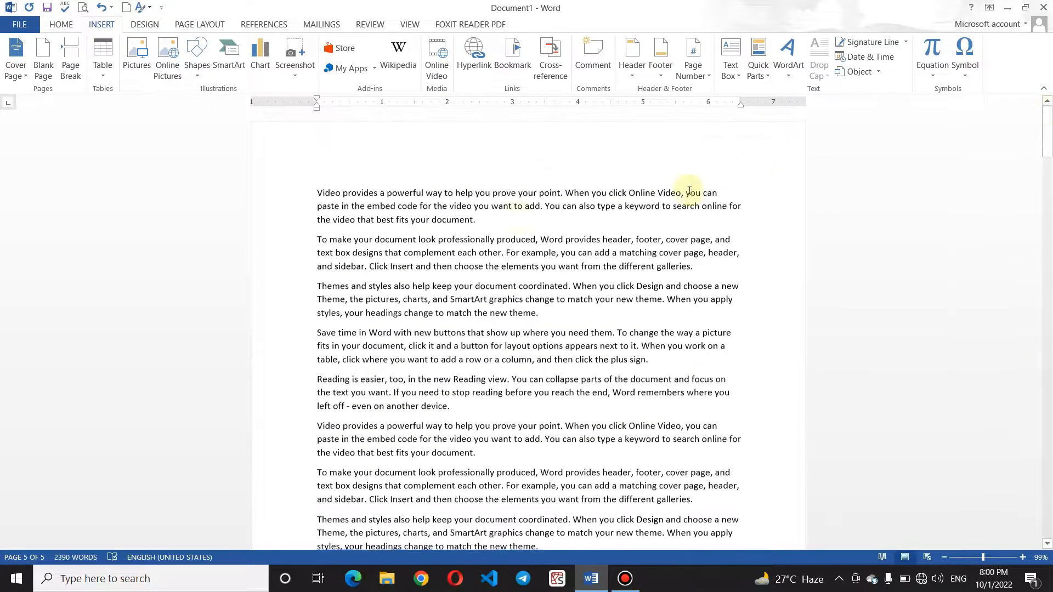
{"action": "left_click", "coordinate": [316, 189]}
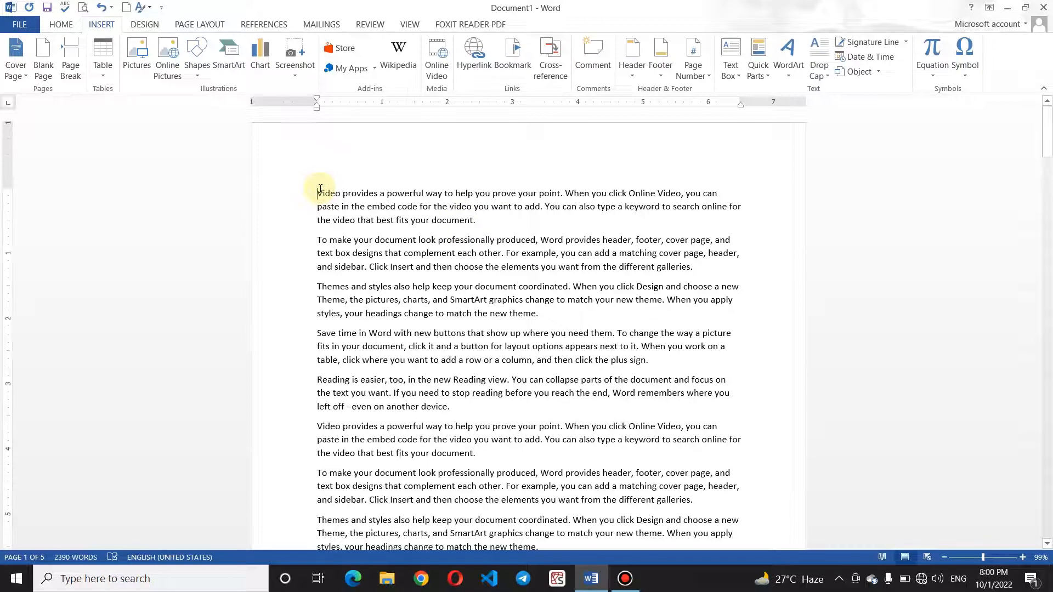
{"action": "key", "text": "Return"}
{"action": "left_click", "coordinate": [322, 180]}
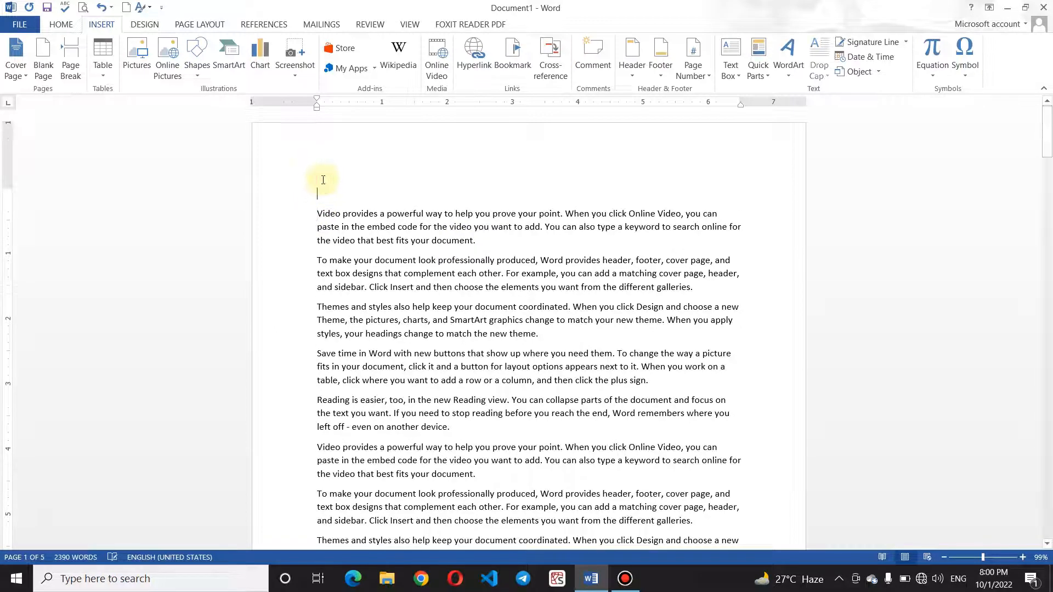
{"action": "type", "text": "HYpe"}
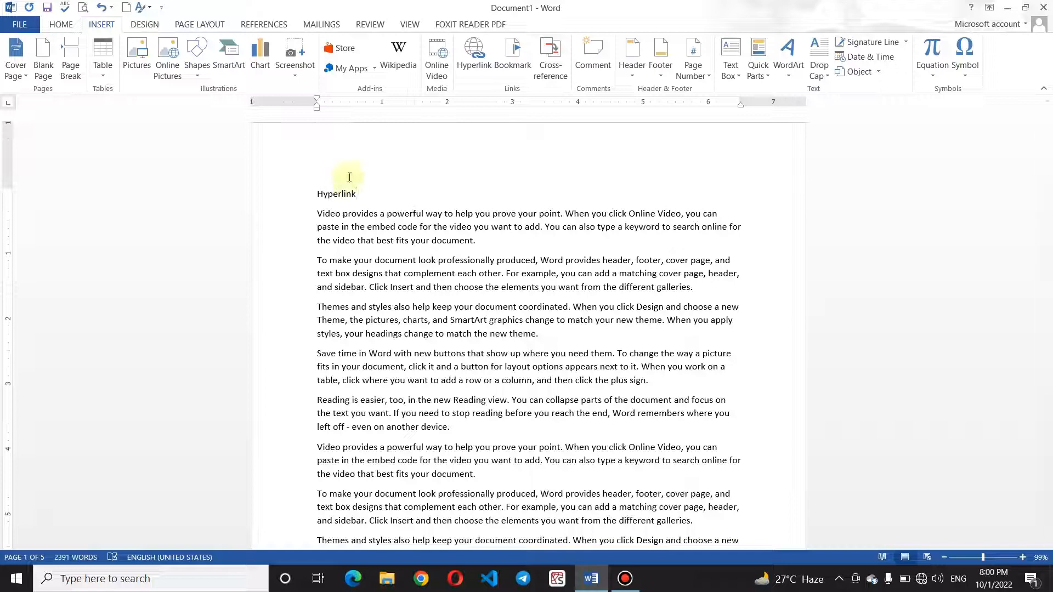
Format the "Hyperlink" heading as bold, 22 pt and centered
{"action": "left_click_drag", "start_coordinate": [377, 196], "coordinate": [305, 192]}
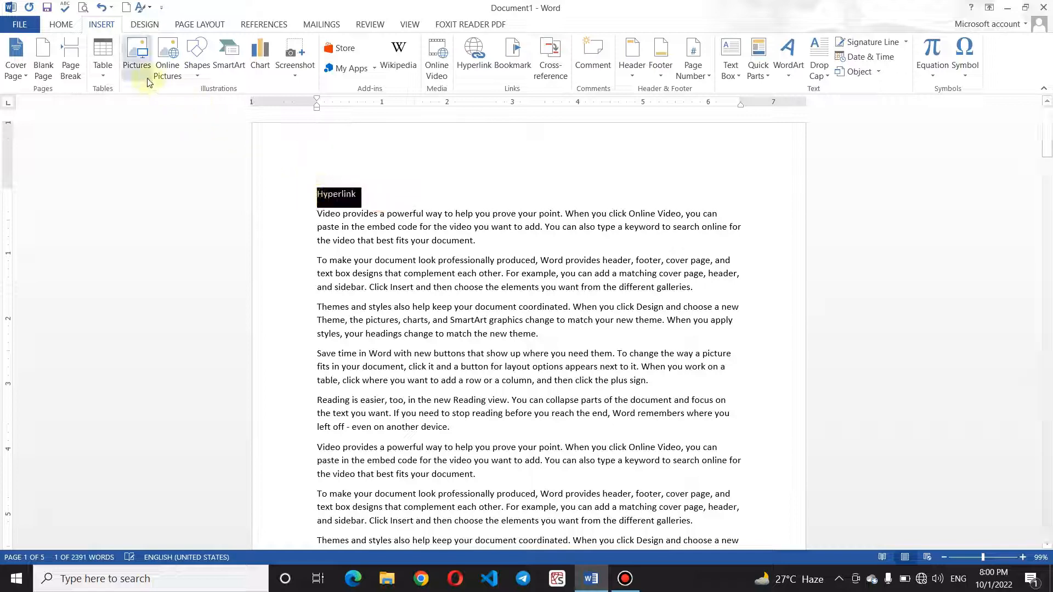
{"action": "left_click", "coordinate": [63, 23]}
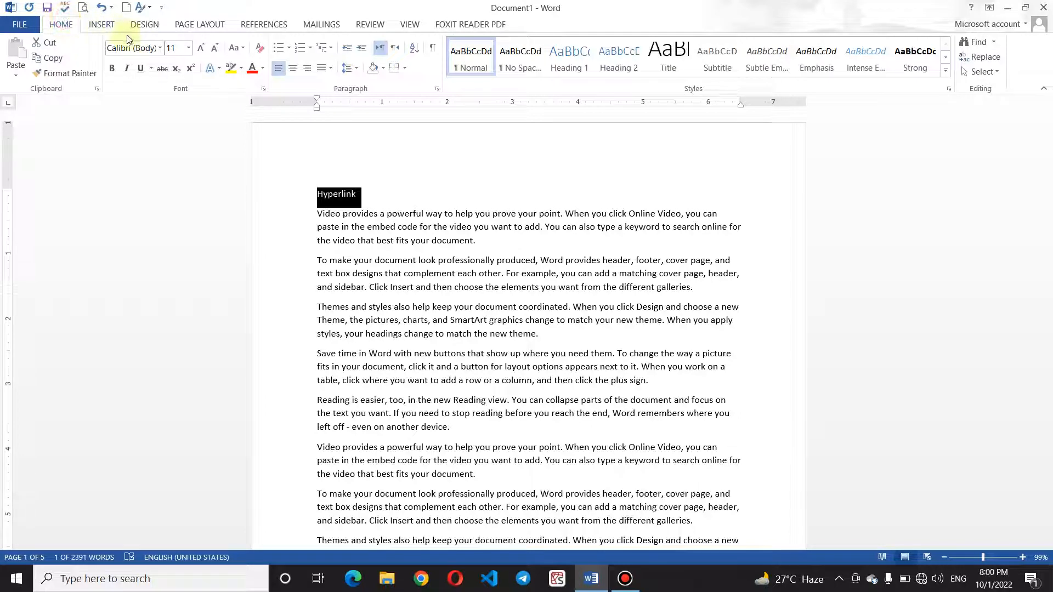
{"action": "left_click", "coordinate": [113, 68]}
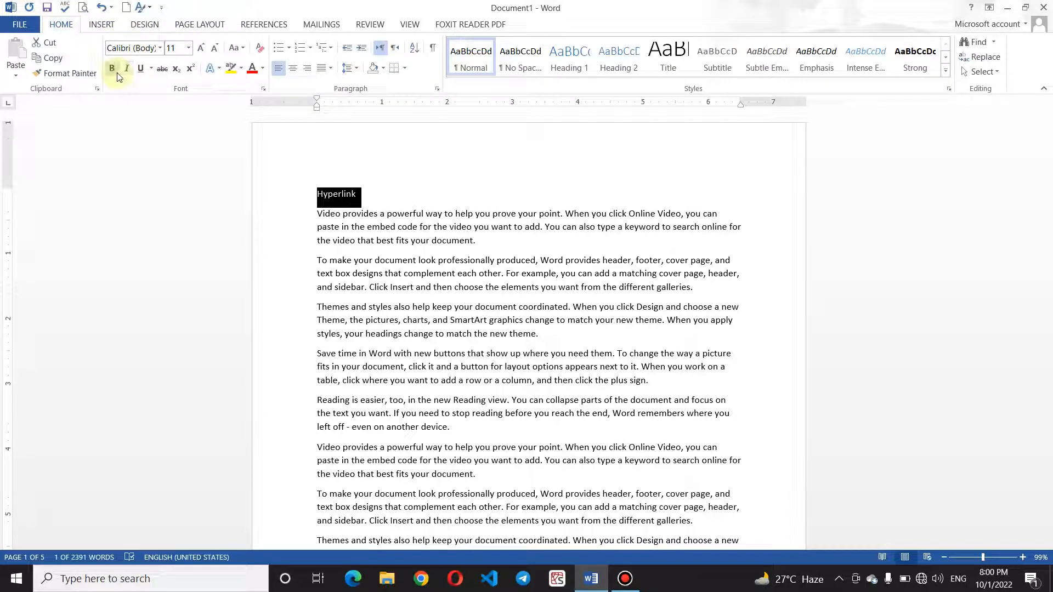
{"action": "left_click", "coordinate": [202, 48]}
{"action": "left_click", "coordinate": [202, 48]}
{"action": "left_click", "coordinate": [202, 48]}
{"action": "left_click", "coordinate": [202, 48]}
{"action": "left_click", "coordinate": [201, 48]}
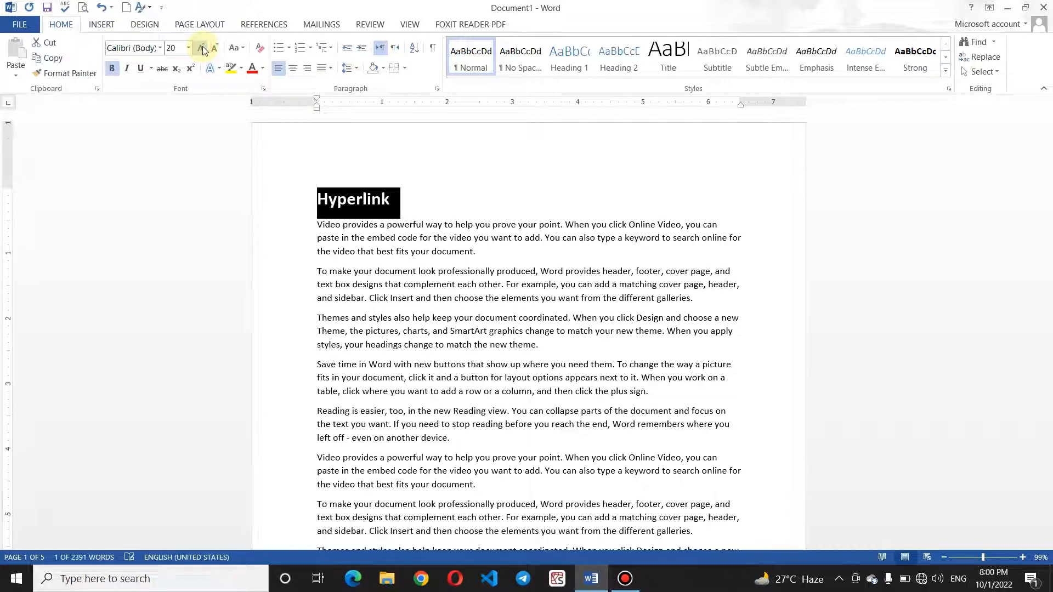
{"action": "left_click", "coordinate": [202, 49]}
{"action": "left_click", "coordinate": [298, 69]}
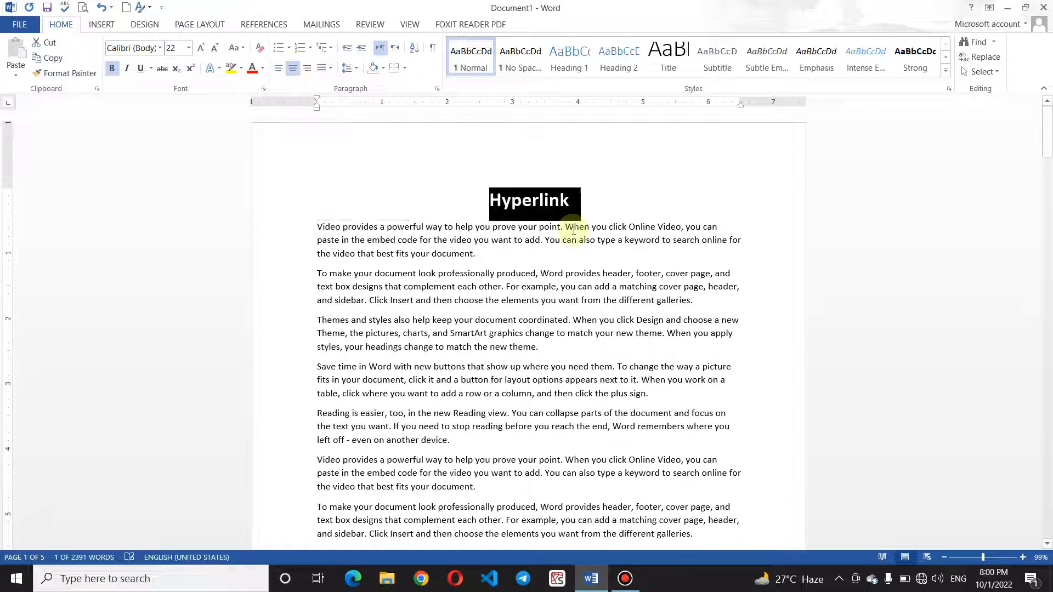
{"action": "left_click", "coordinate": [613, 227]}
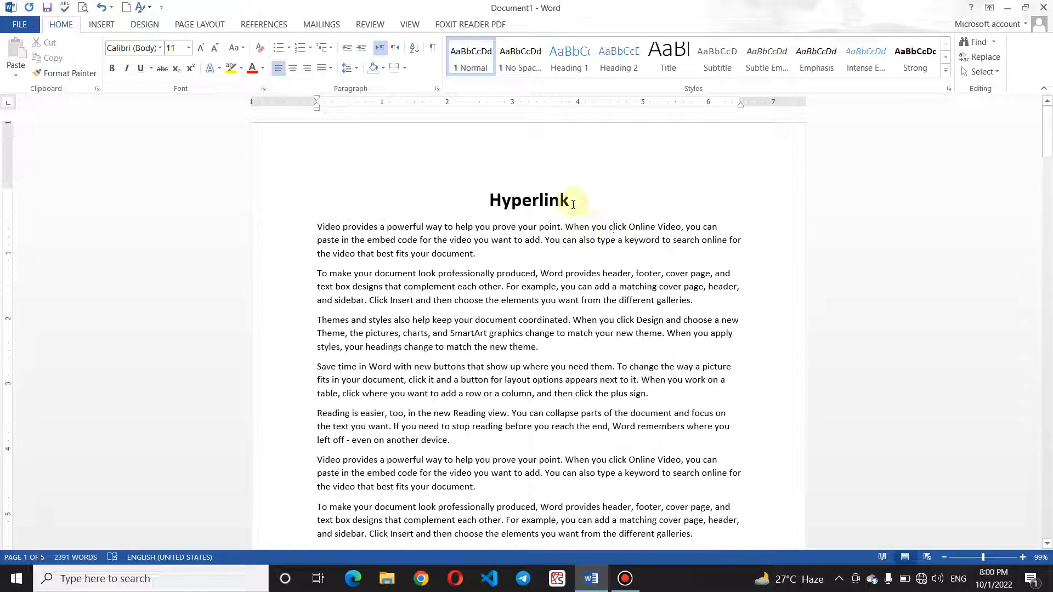
Underline the "Hyperlink" heading and place the cursor at its end
{"action": "left_click_drag", "start_coordinate": [574, 201], "coordinate": [491, 204]}
{"action": "key", "text": "ctrl+u"}
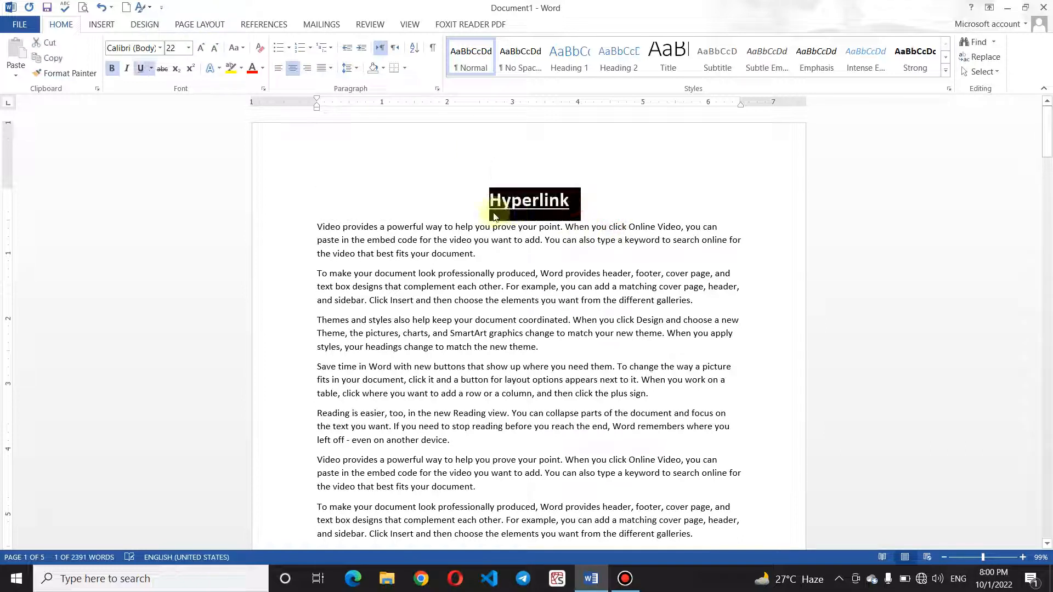
{"action": "left_click", "coordinate": [617, 214]}
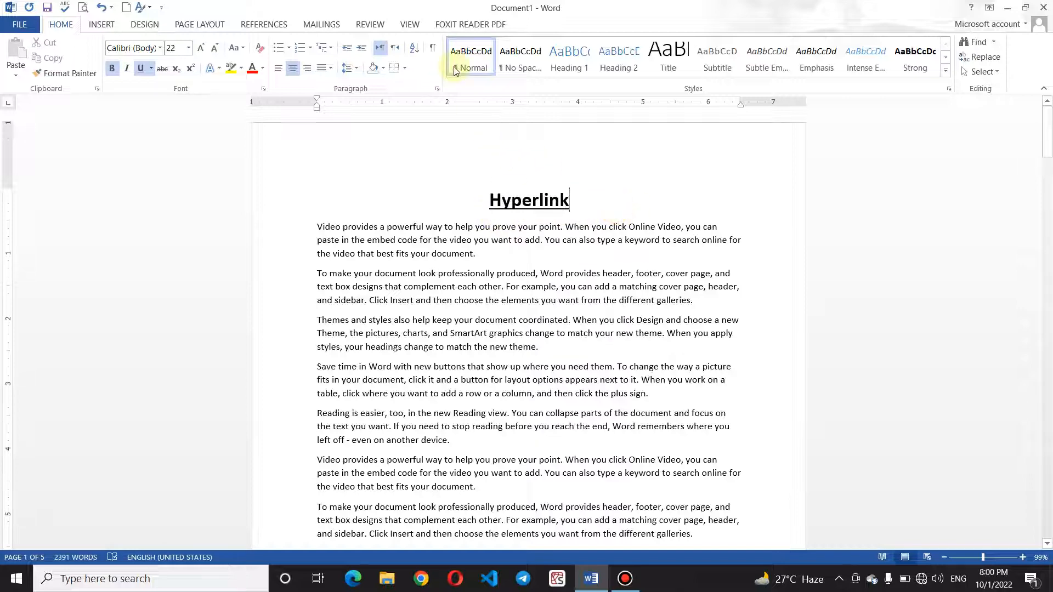
Start inserting a hyperlink after the heading, with "click here" as its display text
{"action": "left_click", "coordinate": [102, 25]}
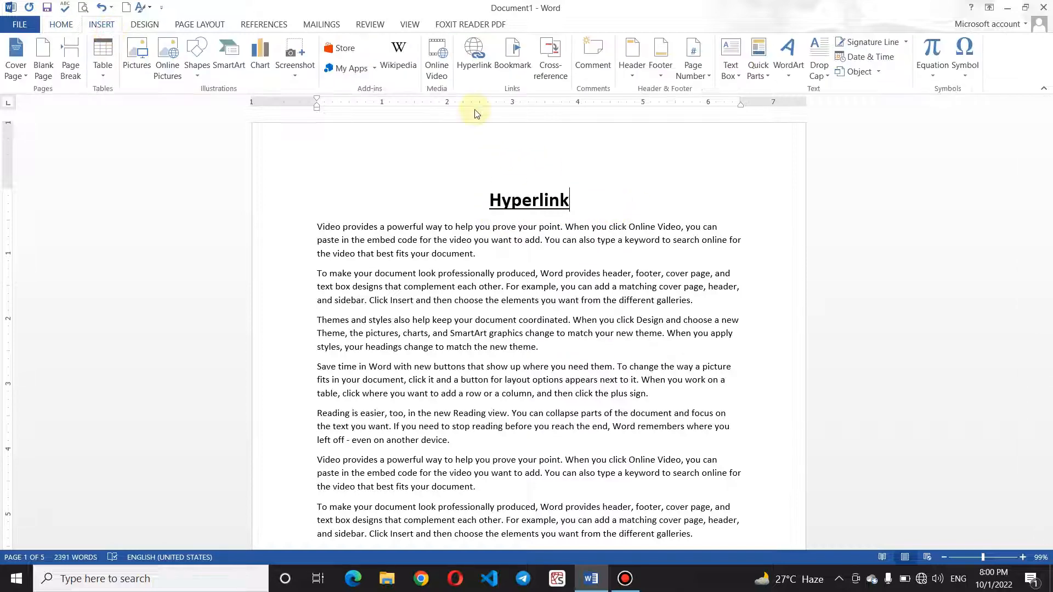
{"action": "left_click", "coordinate": [475, 58]}
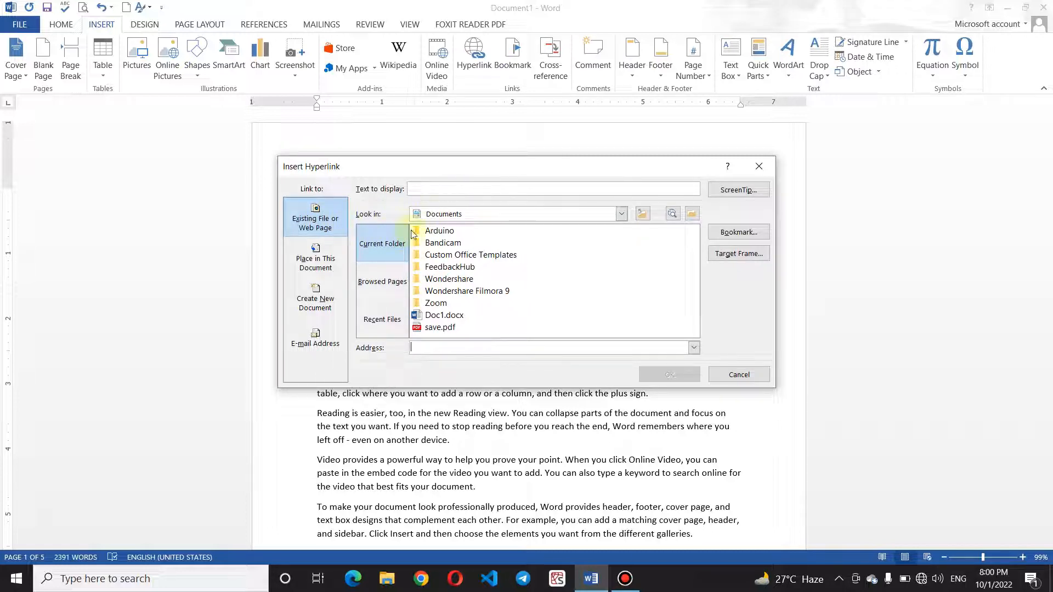
{"action": "left_click", "coordinate": [478, 185]}
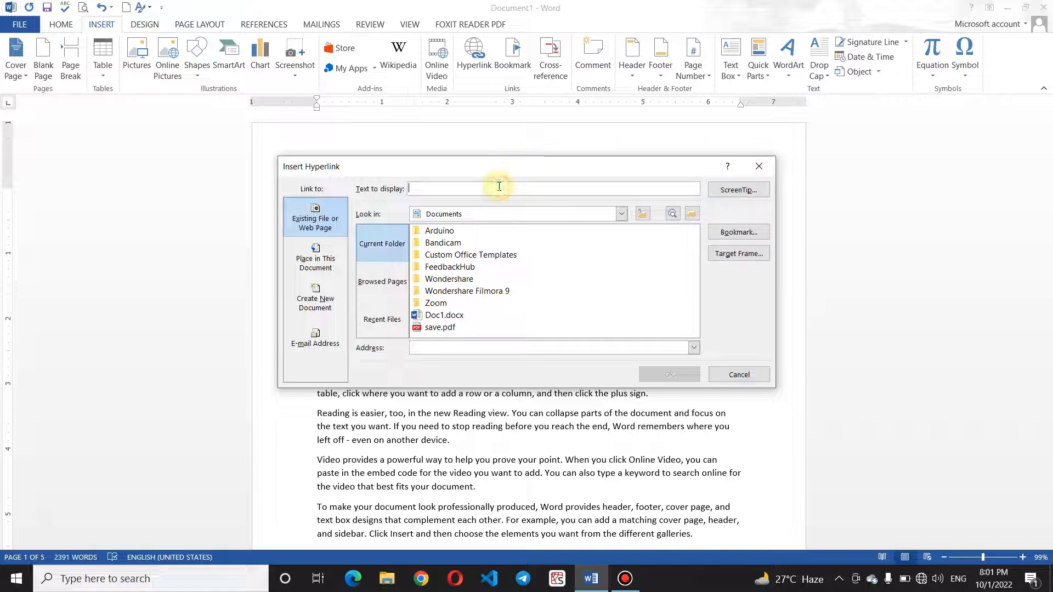
{"action": "type", "text": "click here"}
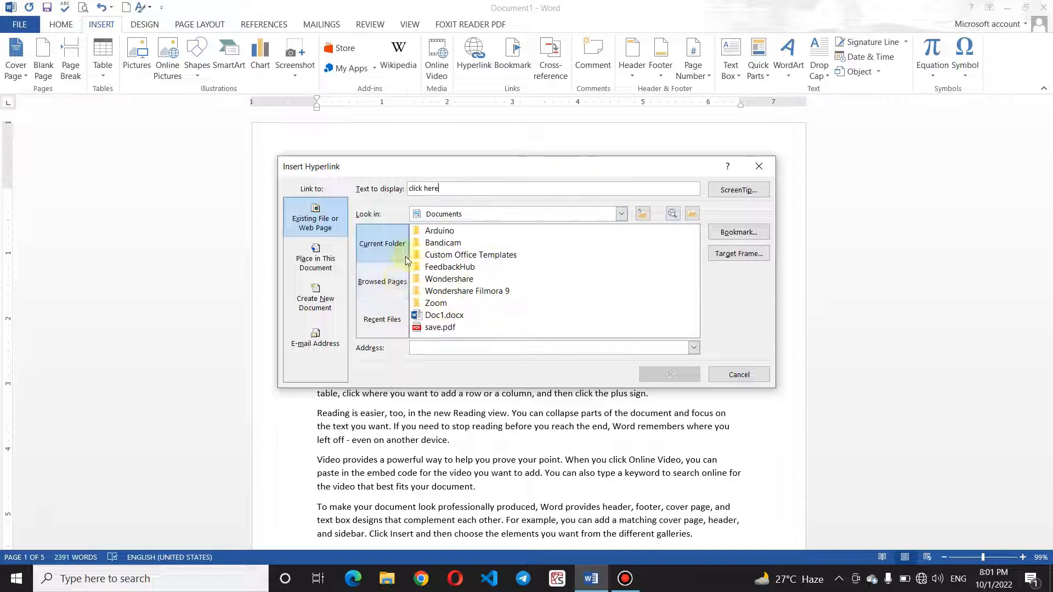
Browse for the link target and choose "Logistic Officer Job Description.docx" from the Desktop folder
{"action": "left_click", "coordinate": [387, 284]}
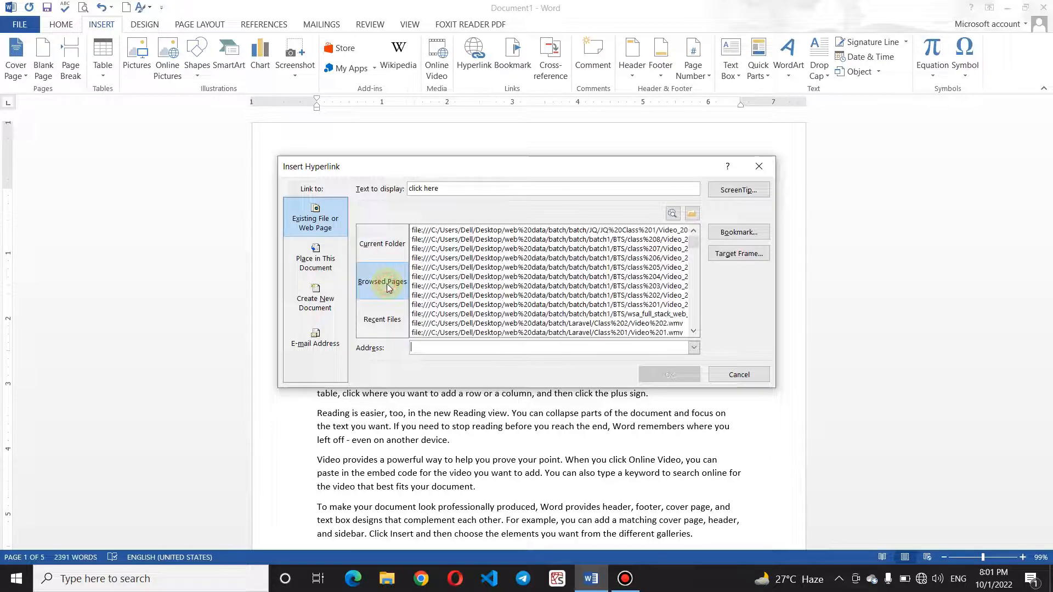
{"action": "left_click", "coordinate": [388, 254]}
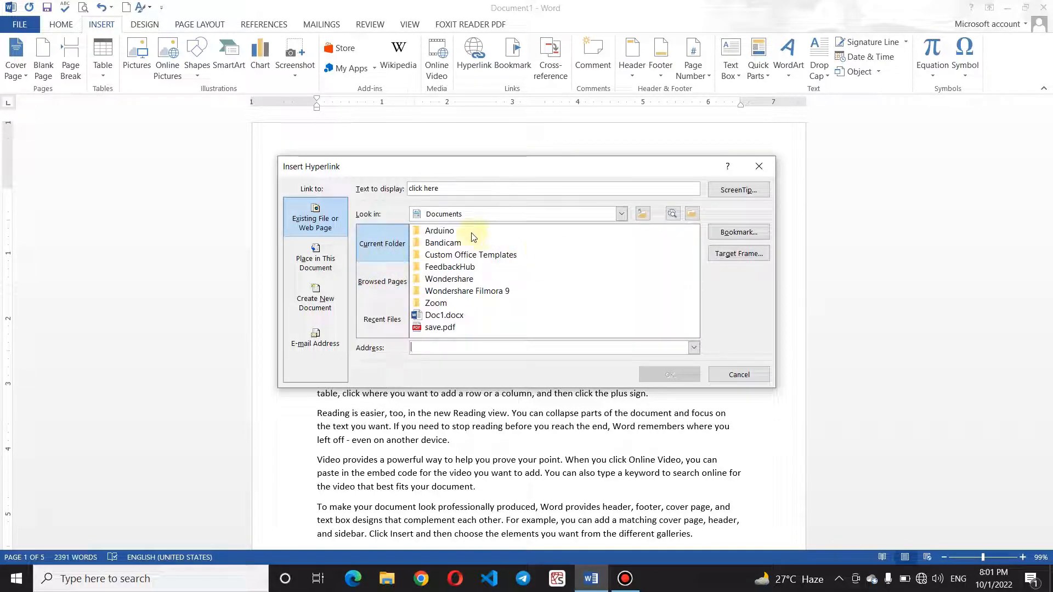
{"action": "left_click", "coordinate": [389, 322]}
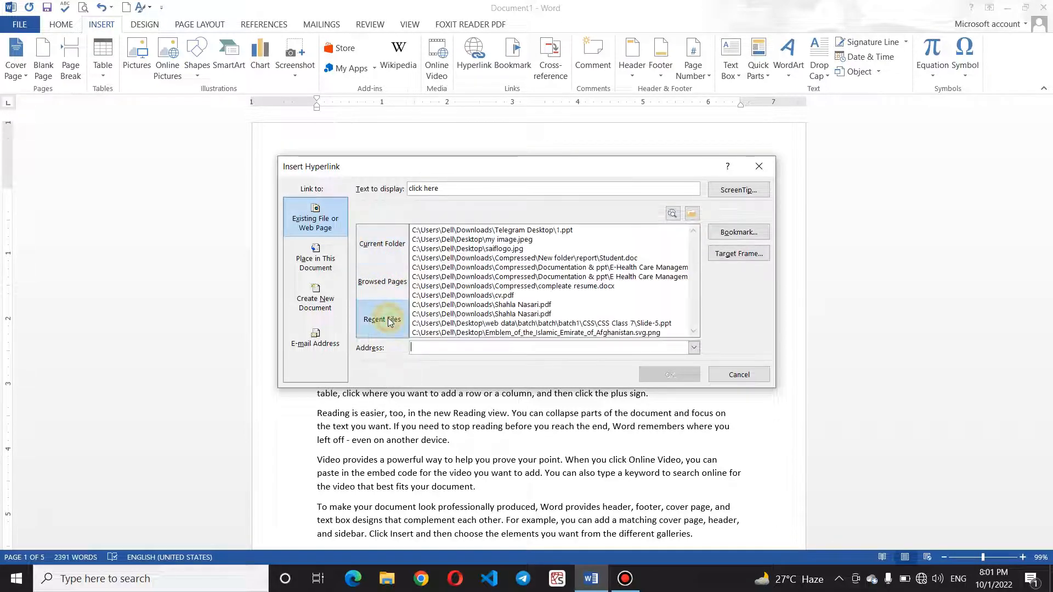
{"action": "left_click", "coordinate": [384, 244]}
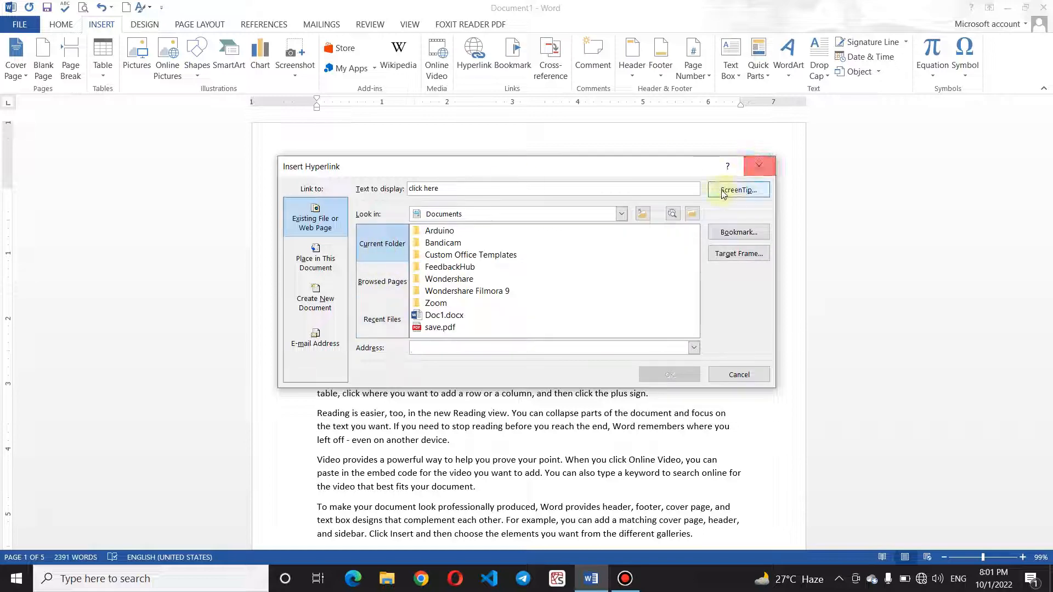
{"action": "left_click", "coordinate": [692, 212]}
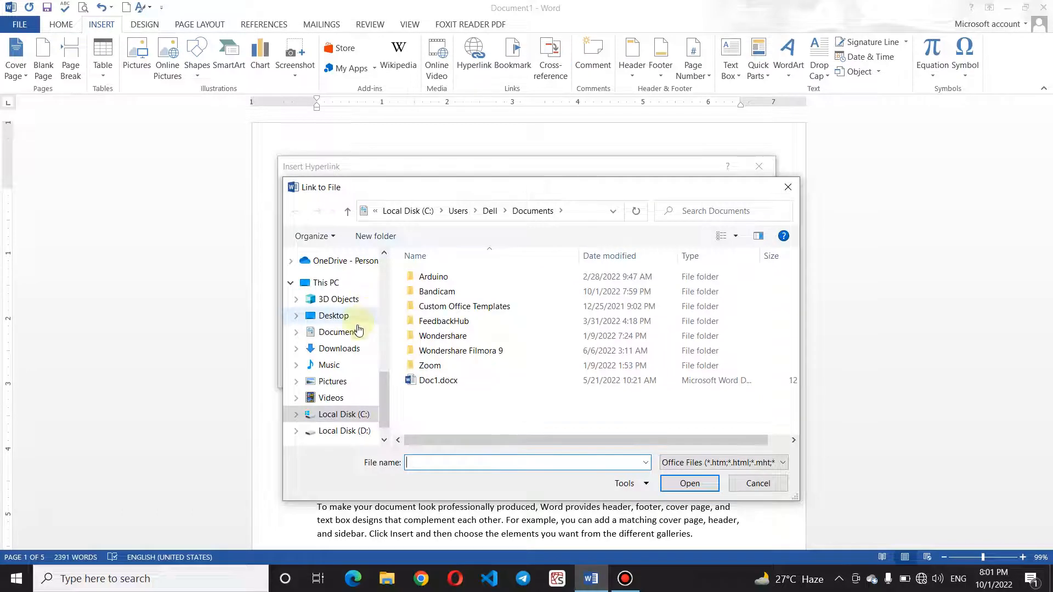
{"action": "left_click", "coordinate": [360, 331]}
{"action": "left_click", "coordinate": [358, 317]}
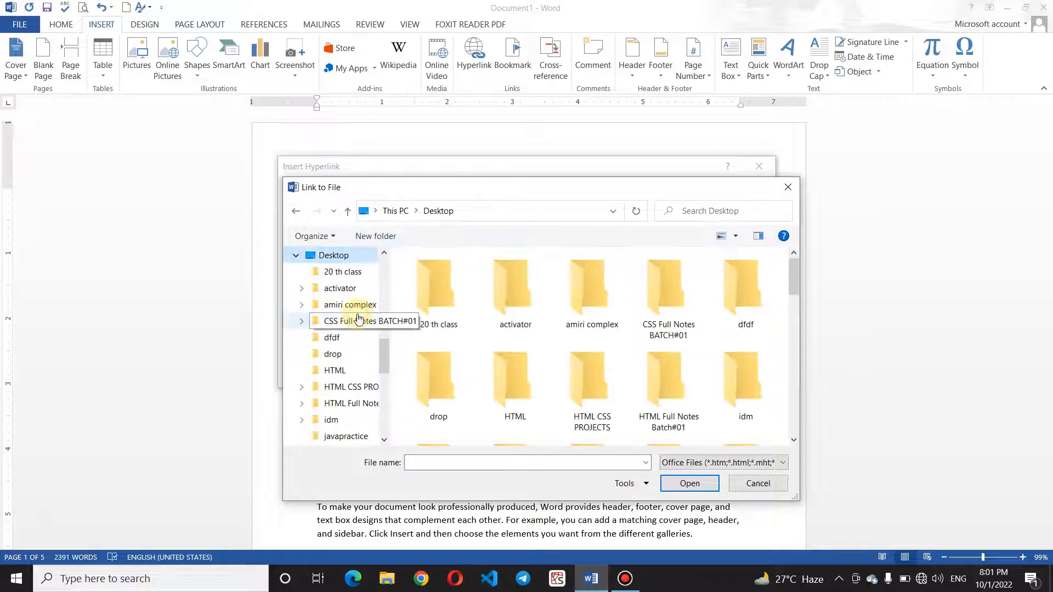
{"action": "left_click_drag", "start_coordinate": [797, 278], "coordinate": [795, 361]}
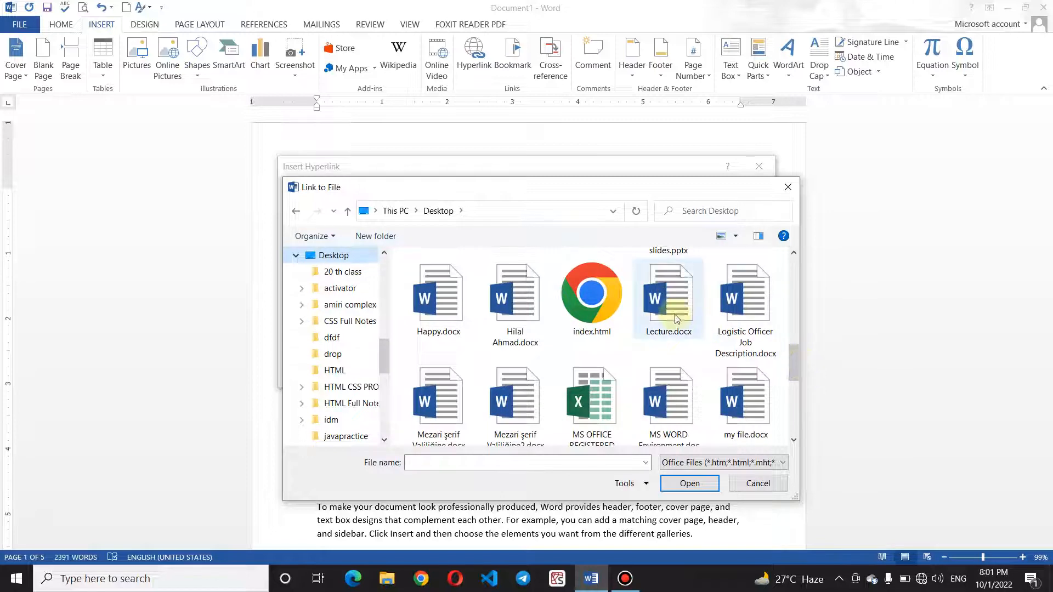
{"action": "left_click", "coordinate": [742, 314]}
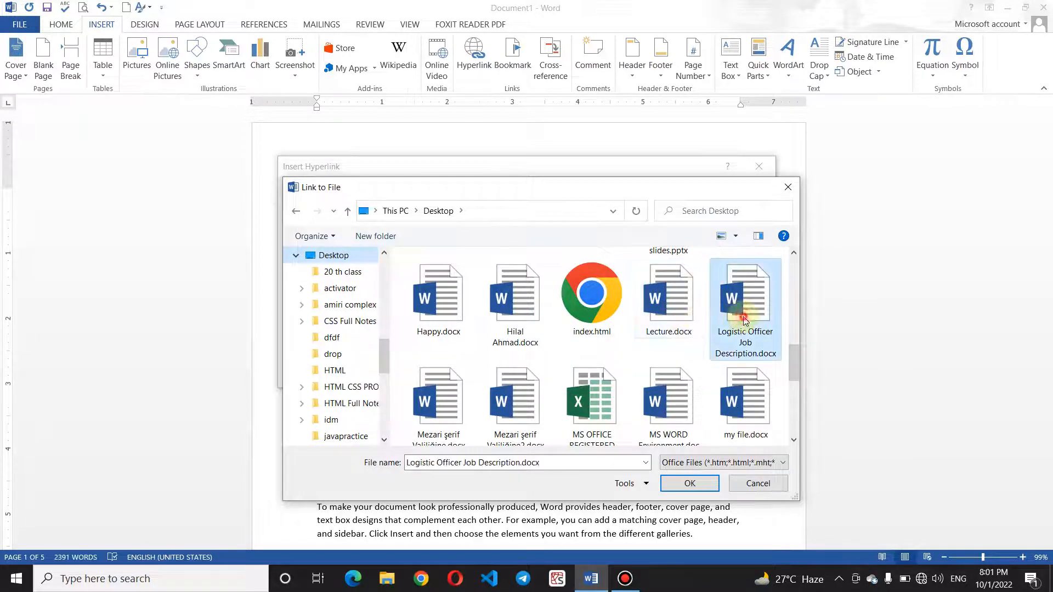
{"action": "left_click", "coordinate": [688, 484]}
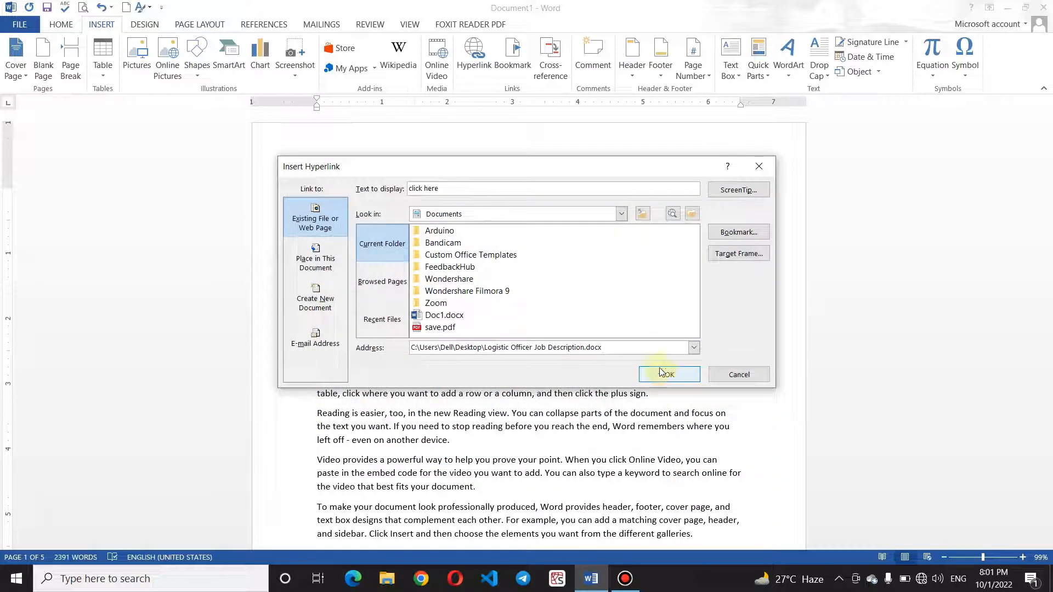
Extend the display text to "click here for logistic", insert the hyperlink and move it onto its own line below the heading
{"action": "left_click", "coordinate": [477, 190]}
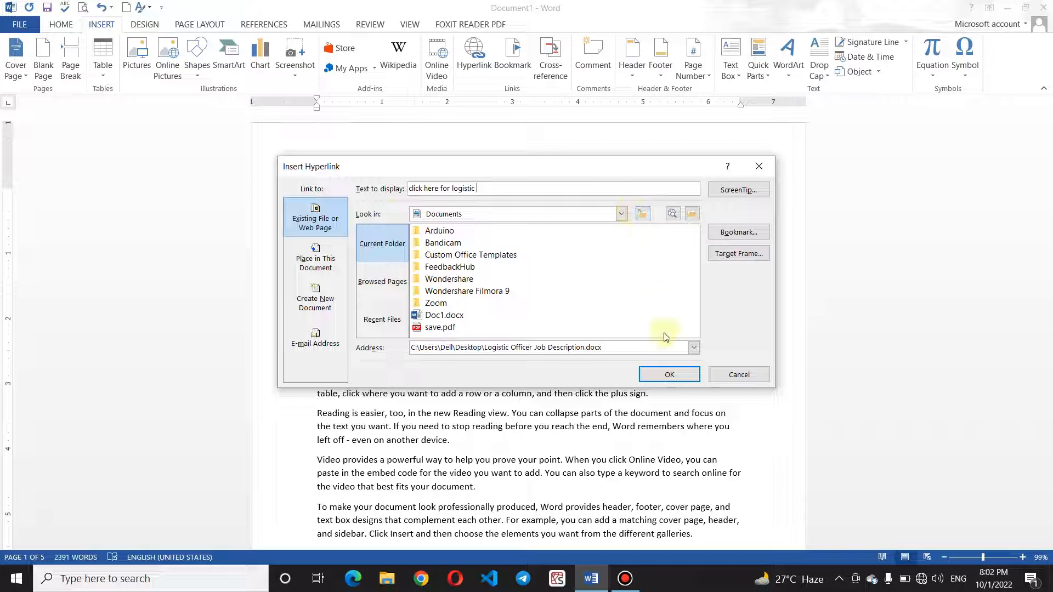
{"action": "left_click", "coordinate": [658, 375]}
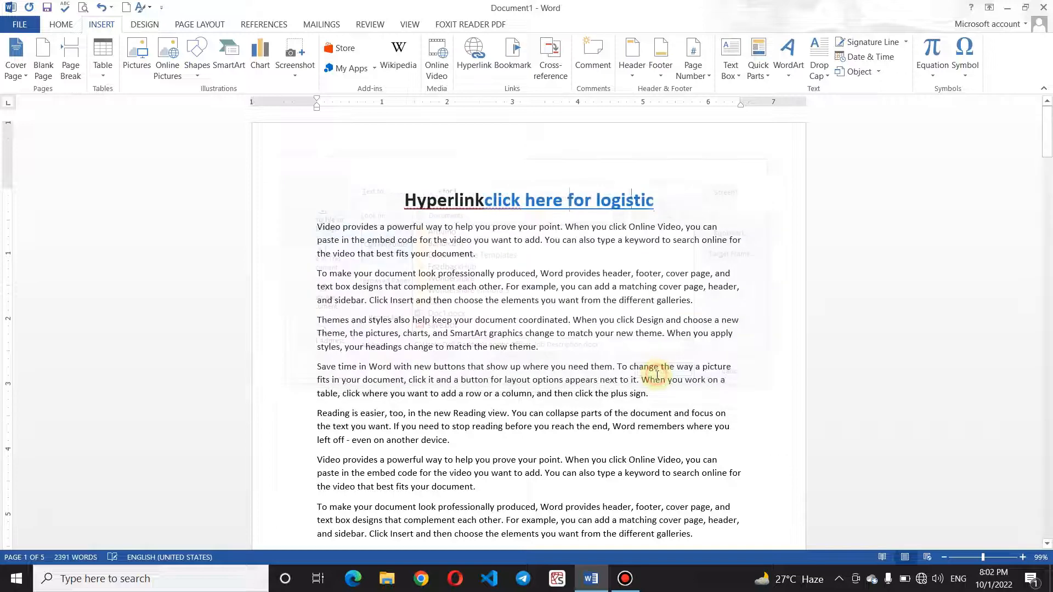
{"action": "left_click", "coordinate": [487, 208]}
{"action": "key", "text": "Return"}
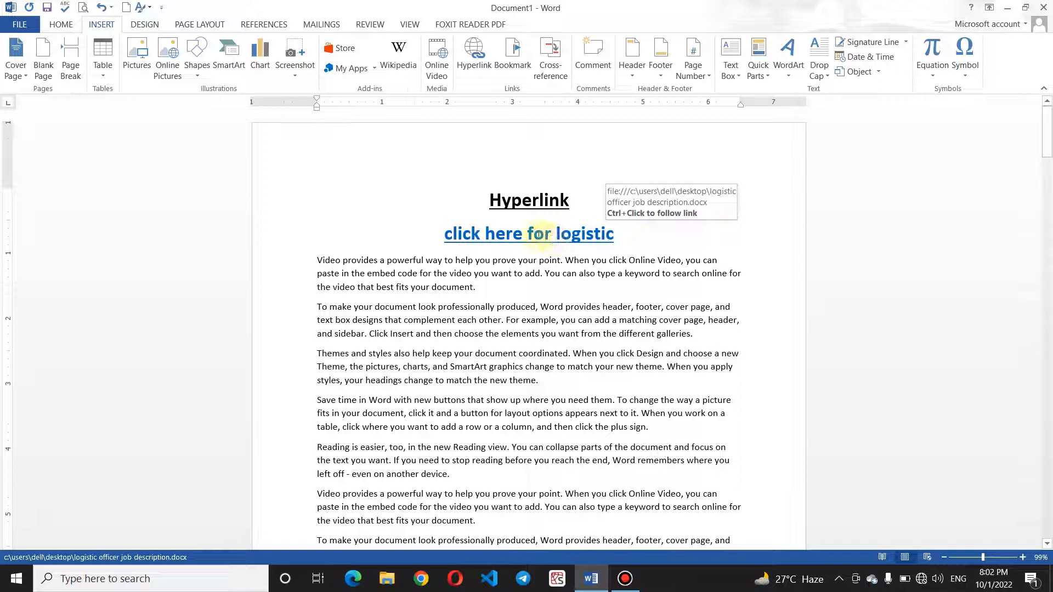
Follow the "click here for logistic" hyperlink and allow the linked document to open
{"action": "left_click", "coordinate": [535, 235]}
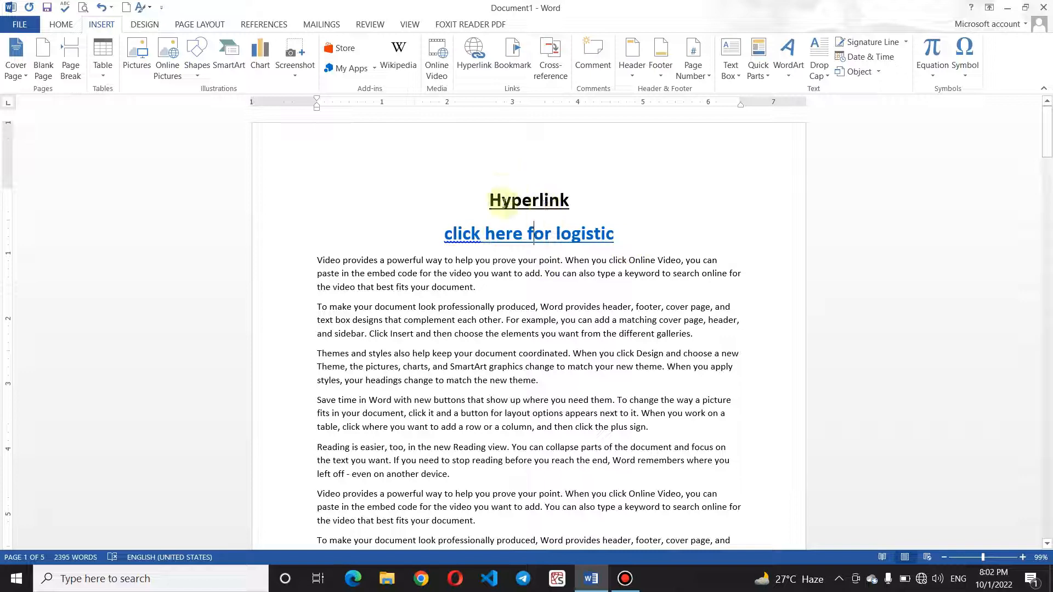
{"action": "left_click", "coordinate": [518, 238], "text": "ctrl"}
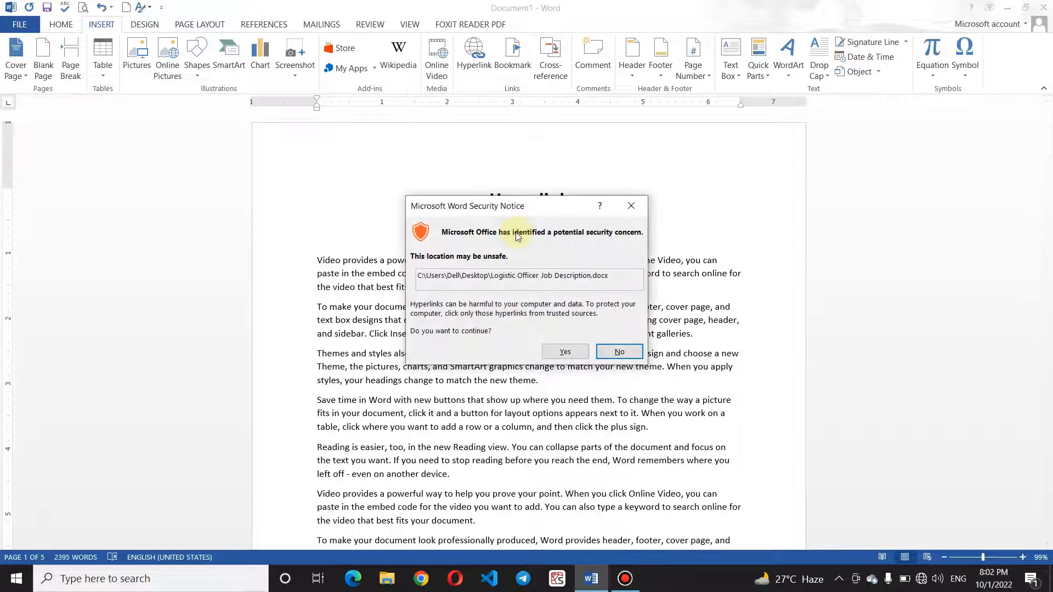
{"action": "left_click", "coordinate": [565, 352]}
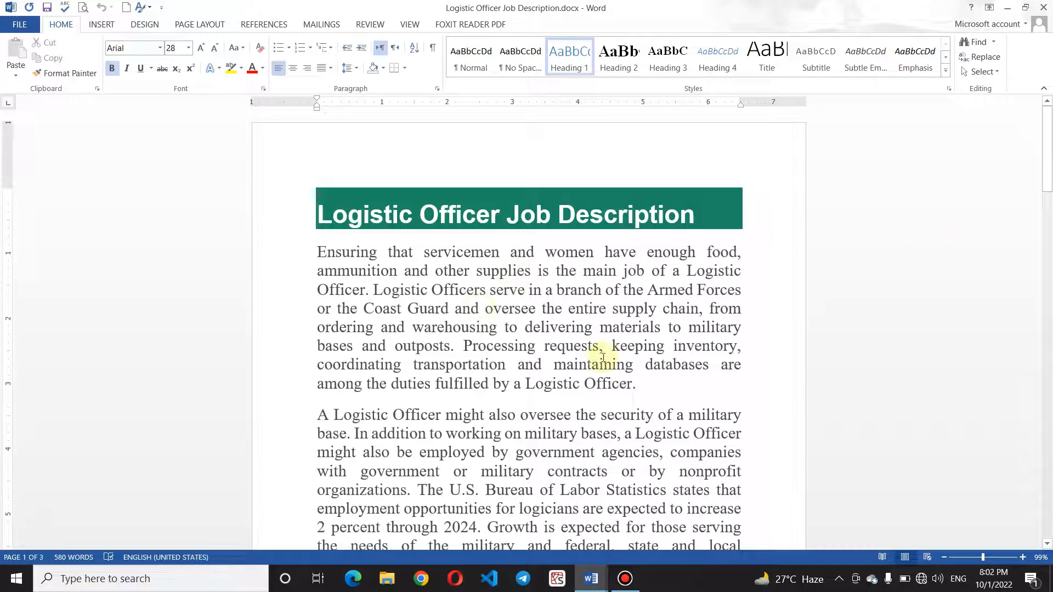
Close the linked logistic document and add an empty line after the first body paragraph of the hyperlink document
{"action": "left_click", "coordinate": [1044, 7]}
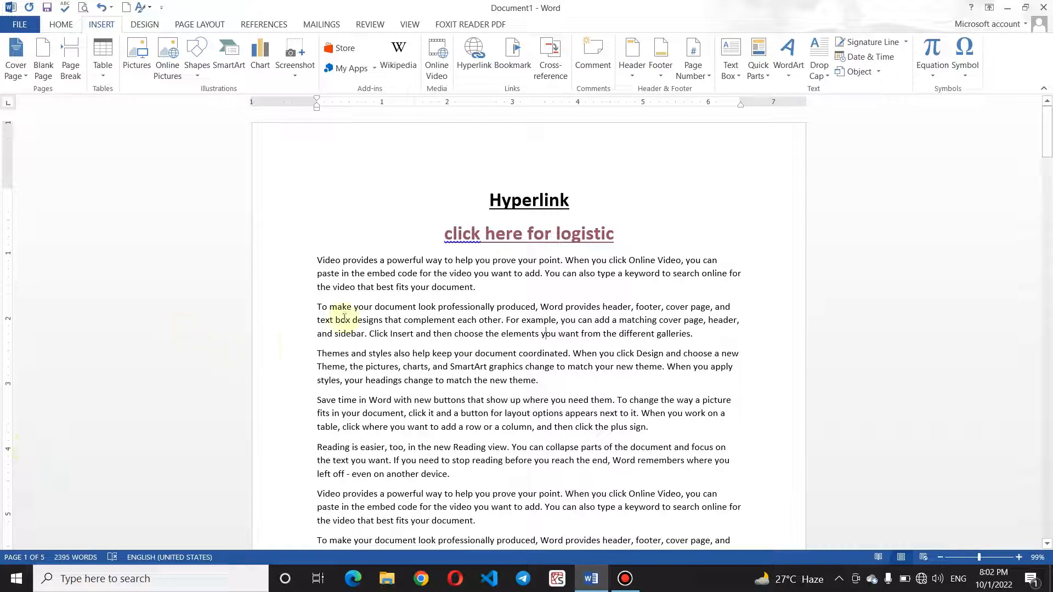
{"action": "left_click", "coordinate": [491, 287]}
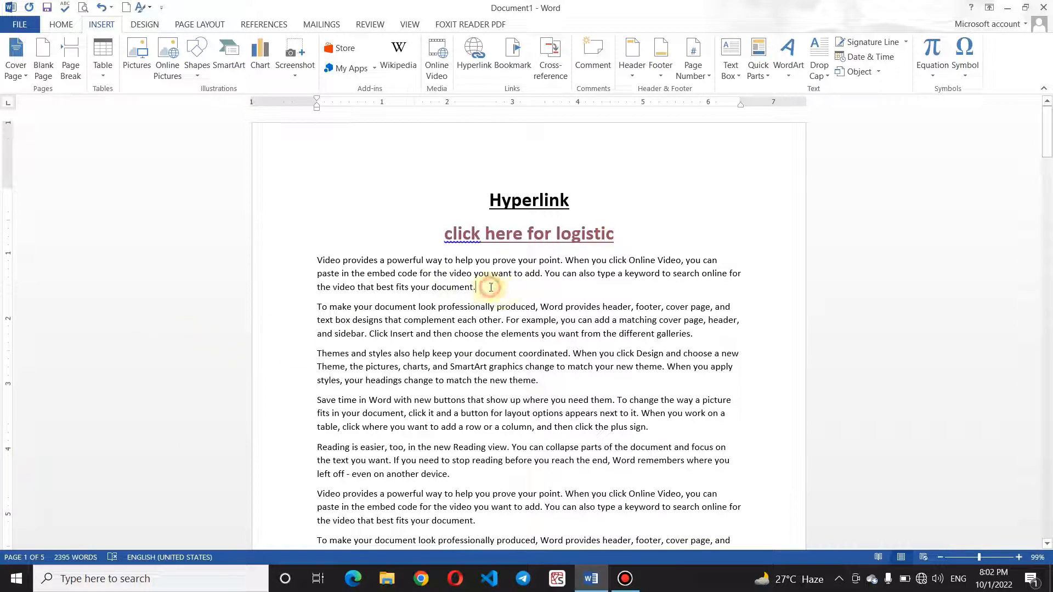
{"action": "key", "text": "Return"}
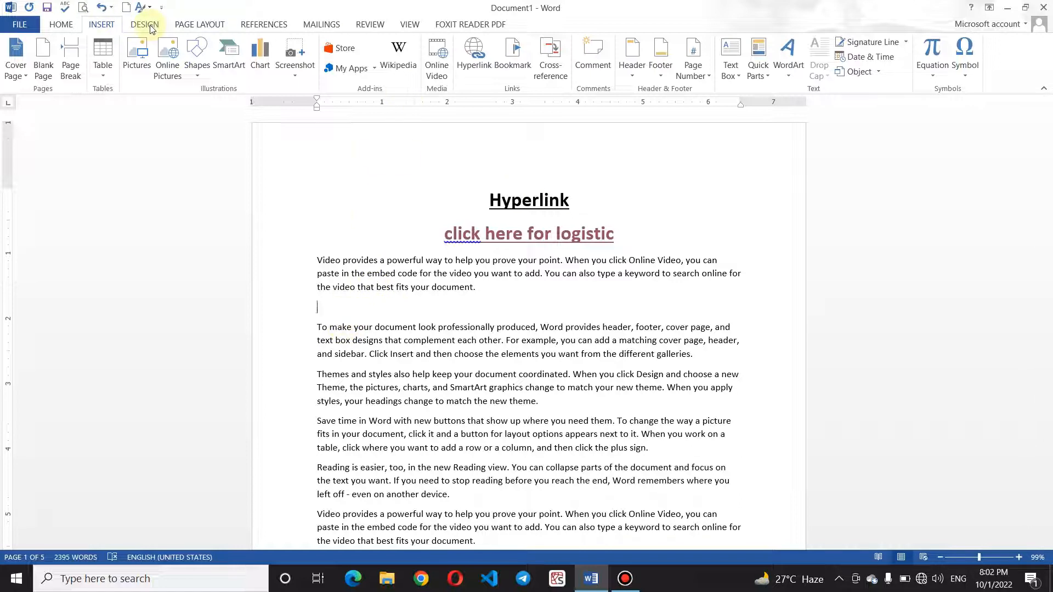
Start a hyperlink on the empty line and choose "Formula tutorial1.xlsx" from the Desktop folder as its target
{"action": "left_click", "coordinate": [475, 62]}
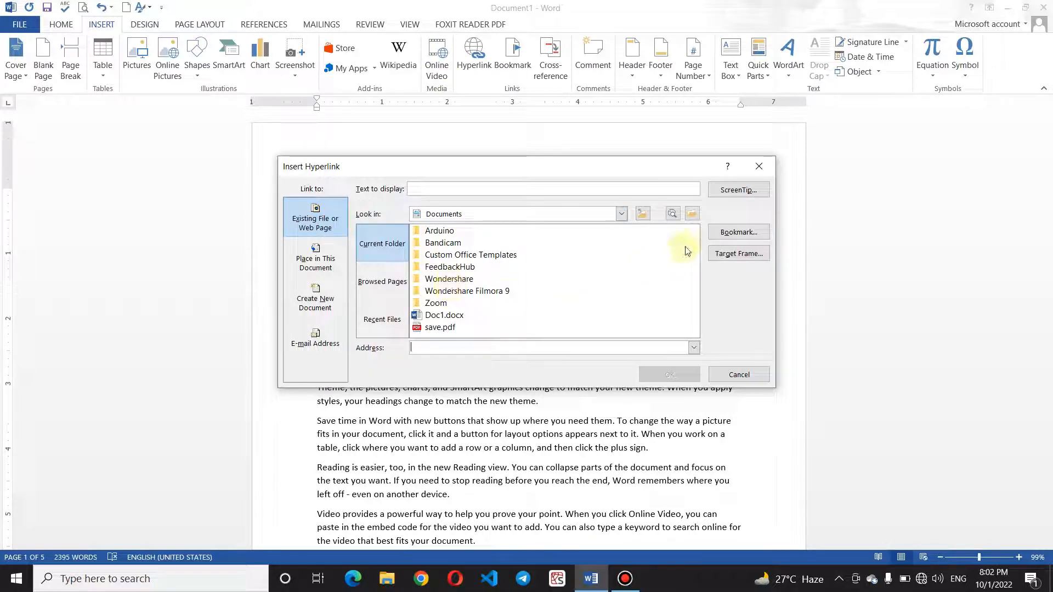
{"action": "left_click", "coordinate": [644, 216]}
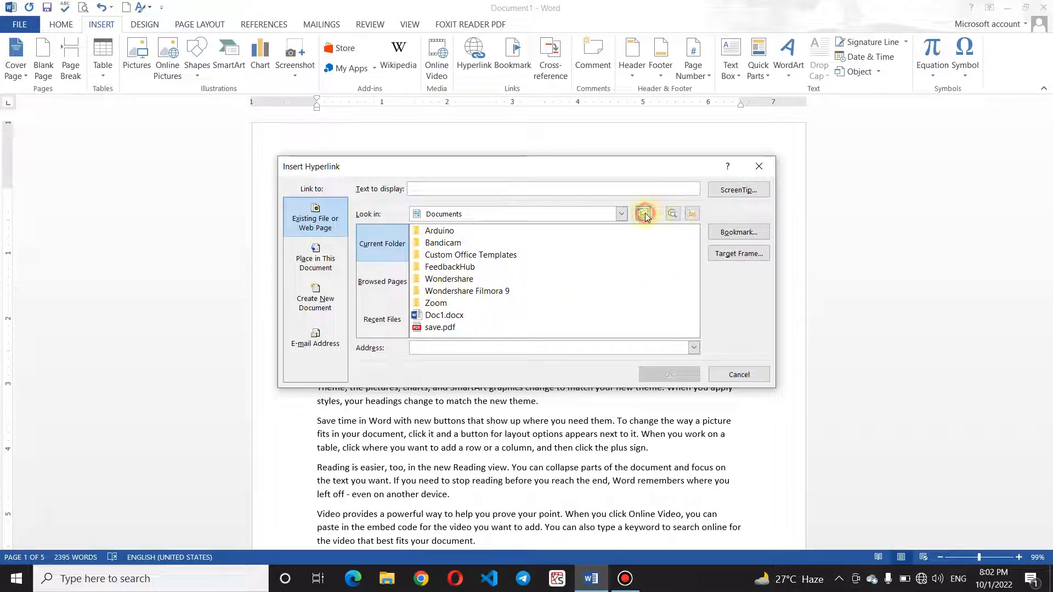
{"action": "left_click", "coordinate": [693, 214]}
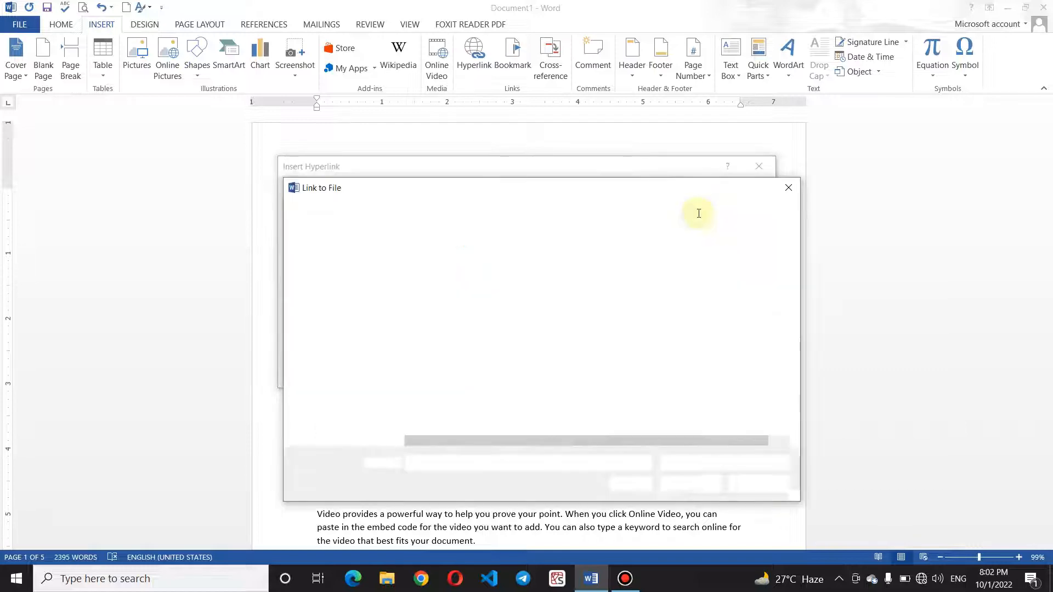
{"action": "left_click", "coordinate": [789, 188]}
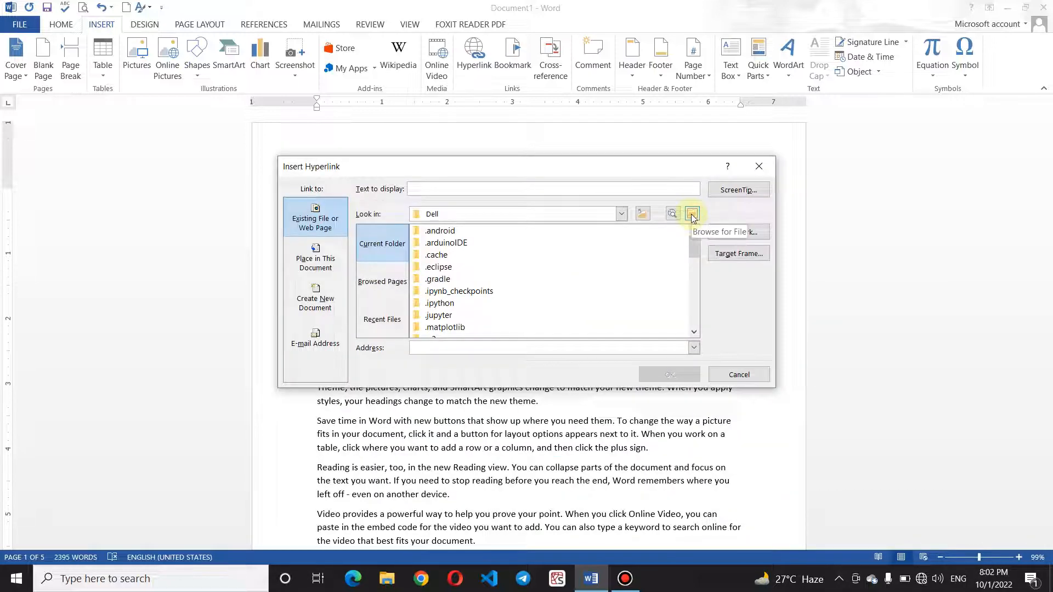
{"action": "left_click", "coordinate": [692, 215]}
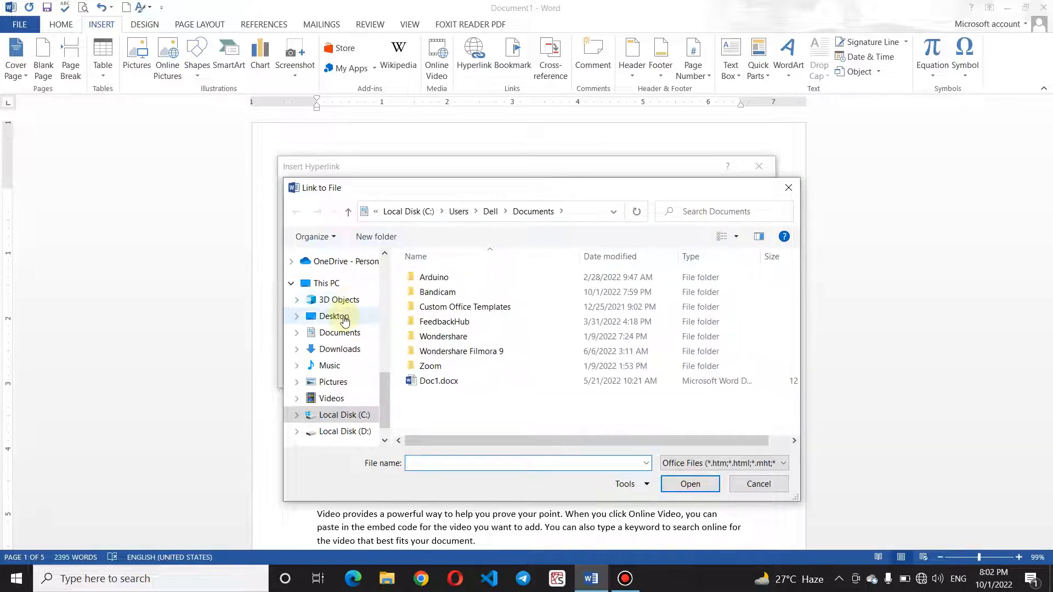
{"action": "left_click", "coordinate": [341, 316]}
{"action": "left_click_drag", "start_coordinate": [380, 386], "coordinate": [382, 412]}
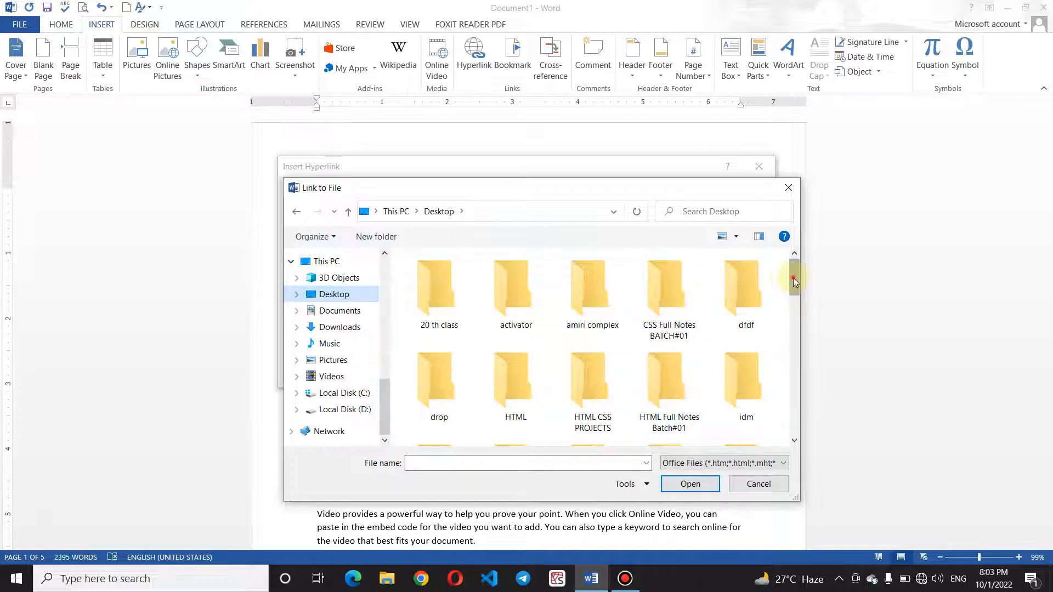
{"action": "left_click_drag", "start_coordinate": [793, 278], "coordinate": [793, 342]}
{"action": "left_click", "coordinate": [766, 341]}
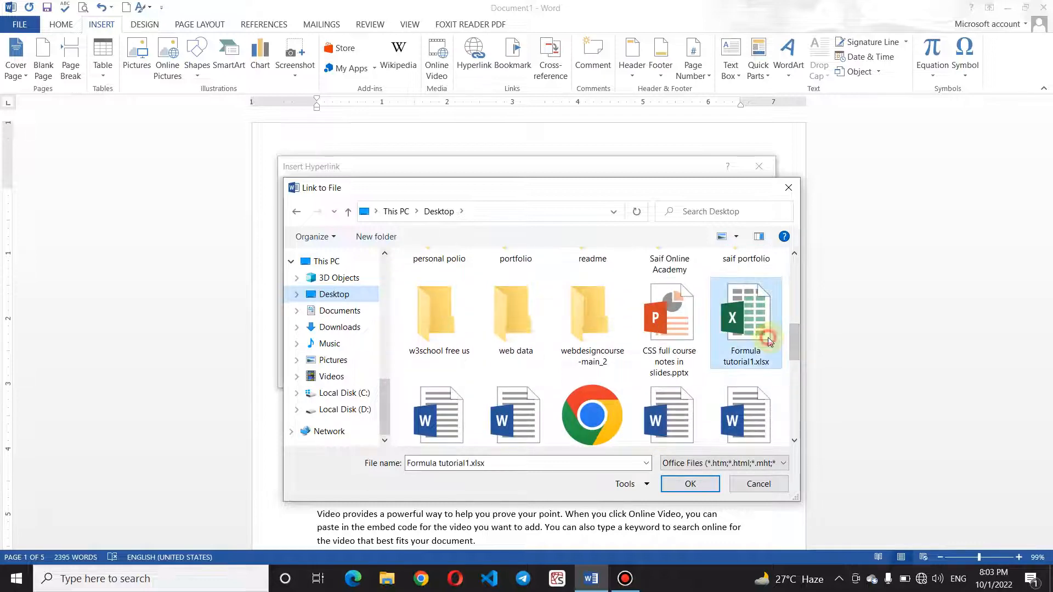
{"action": "left_click", "coordinate": [698, 492]}
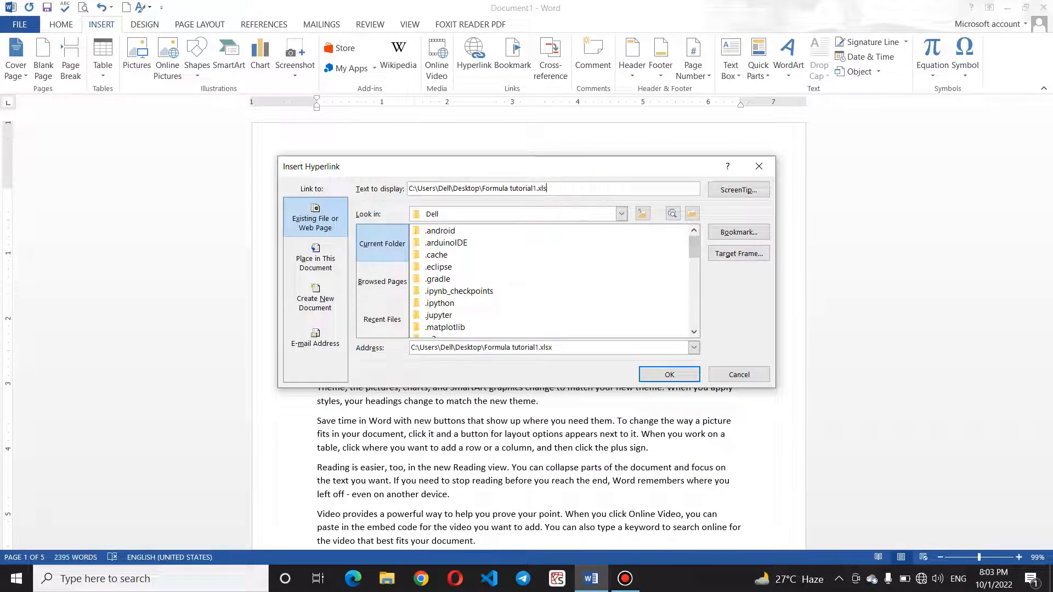
Replace the display text with "Excel Extra Data" and insert the hyperlink
{"action": "key", "text": "BackSpace"}
{"action": "key", "text": "BackSpace"}
{"action": "key", "text": "BackSpace"}
{"action": "key", "text": "BackSpace"}
{"action": "key", "text": "BackSpace"}
{"action": "key", "text": "BackSpace"}
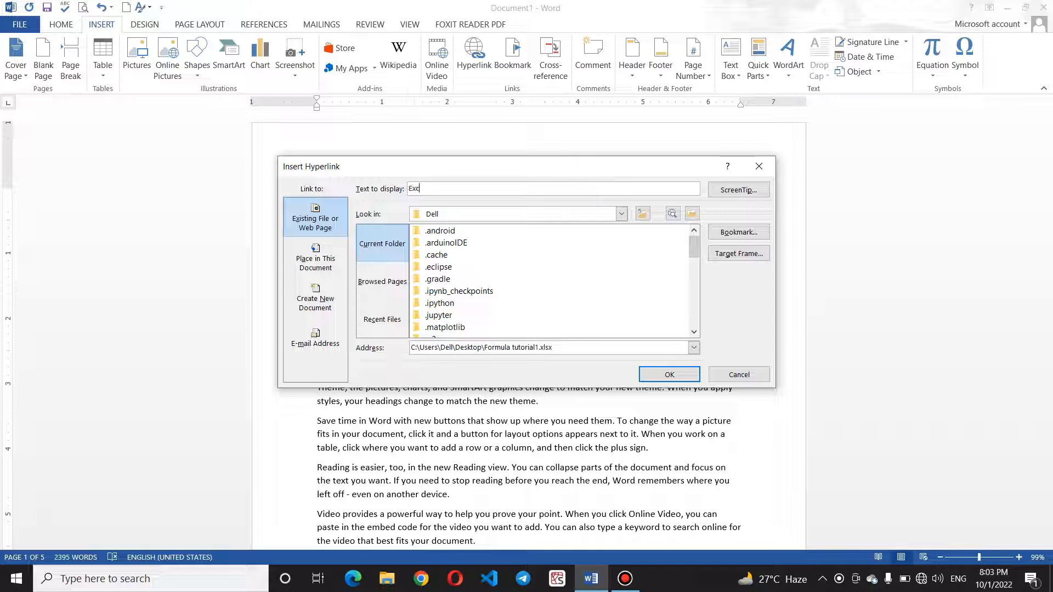
{"action": "type", "text": "xtra Data"}
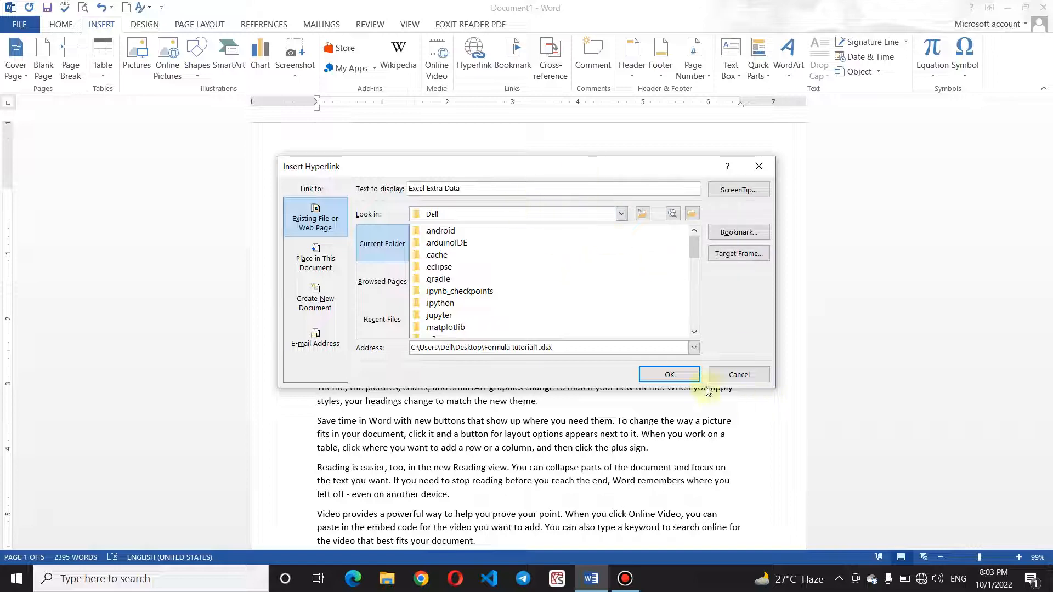
{"action": "left_click", "coordinate": [693, 374]}
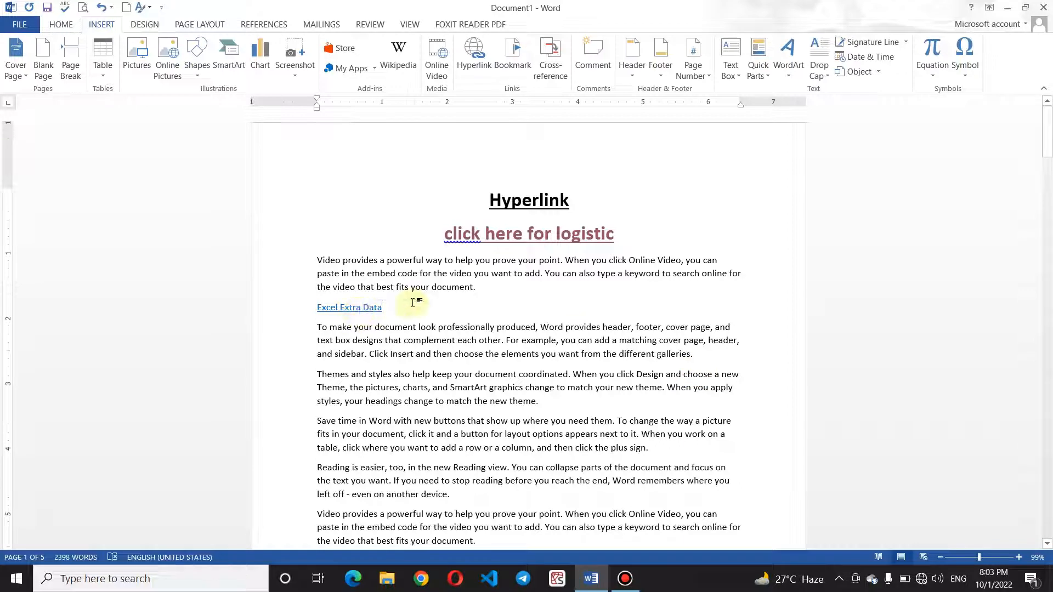
Enlarge the "Excel Extra Data" hyperlink text to 18 pt
{"action": "left_click_drag", "start_coordinate": [404, 308], "coordinate": [315, 309]}
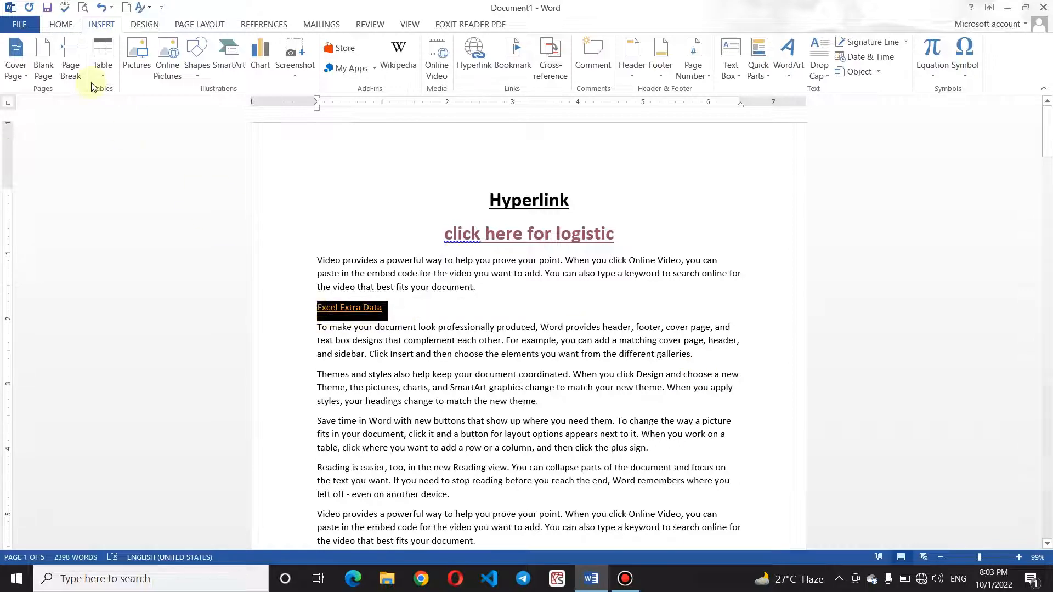
{"action": "left_click", "coordinate": [55, 27]}
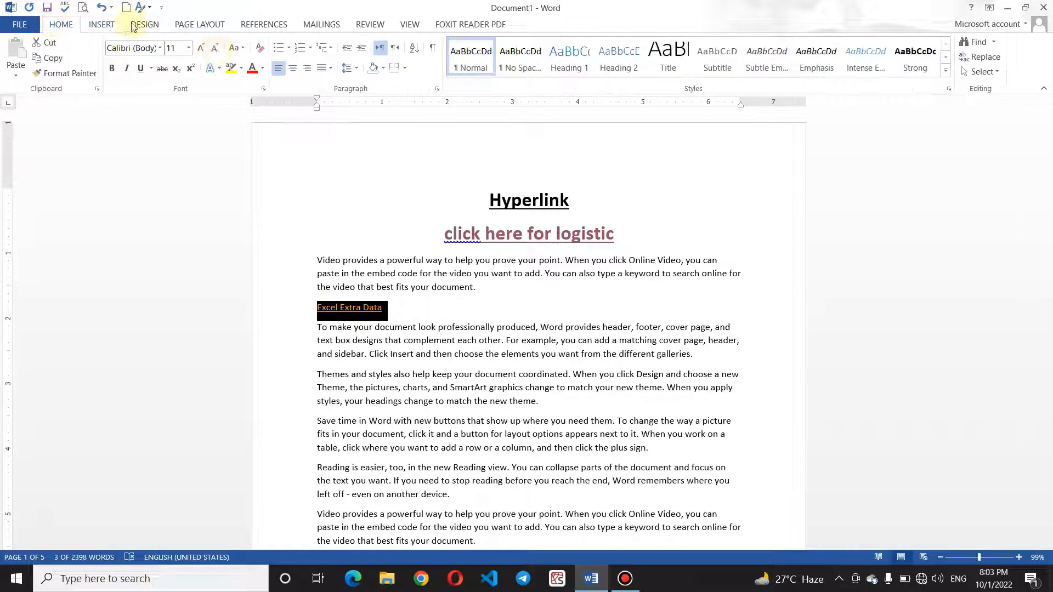
{"action": "left_click", "coordinate": [207, 53]}
{"action": "left_click", "coordinate": [206, 52]}
{"action": "left_click", "coordinate": [206, 53]}
{"action": "left_click", "coordinate": [206, 52]}
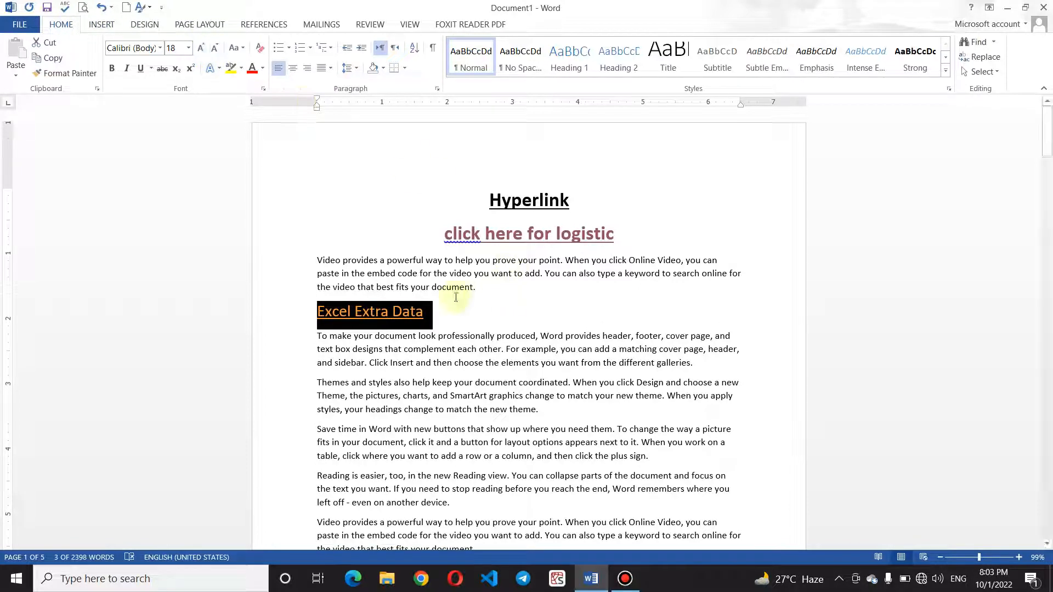
Follow the "Excel Extra Data" hyperlink and allow the linked workbook to open
{"action": "left_click", "coordinate": [433, 311]}
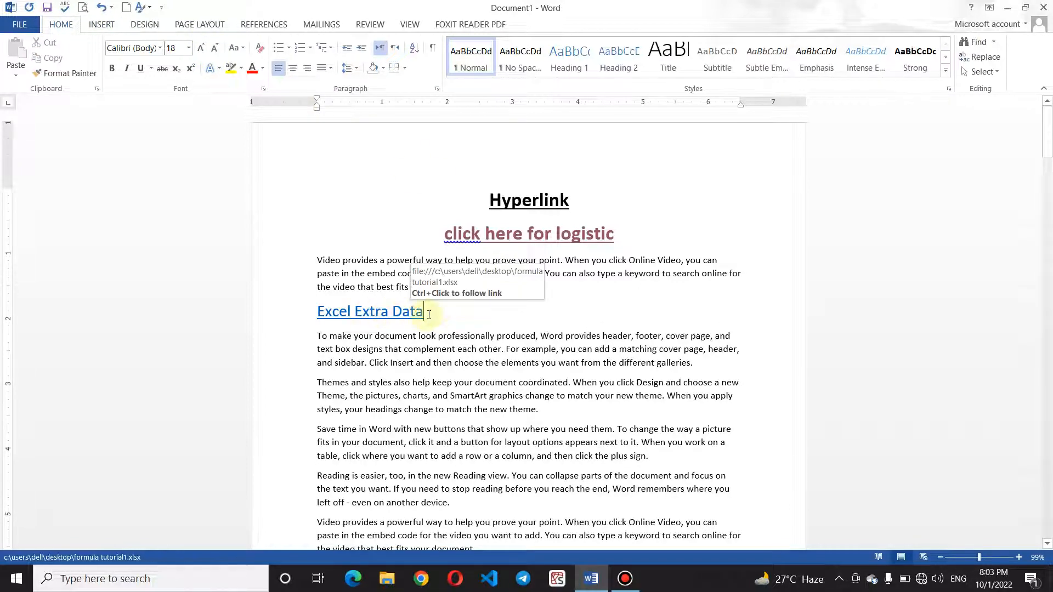
{"action": "left_click", "coordinate": [399, 317], "text": "ctrl"}
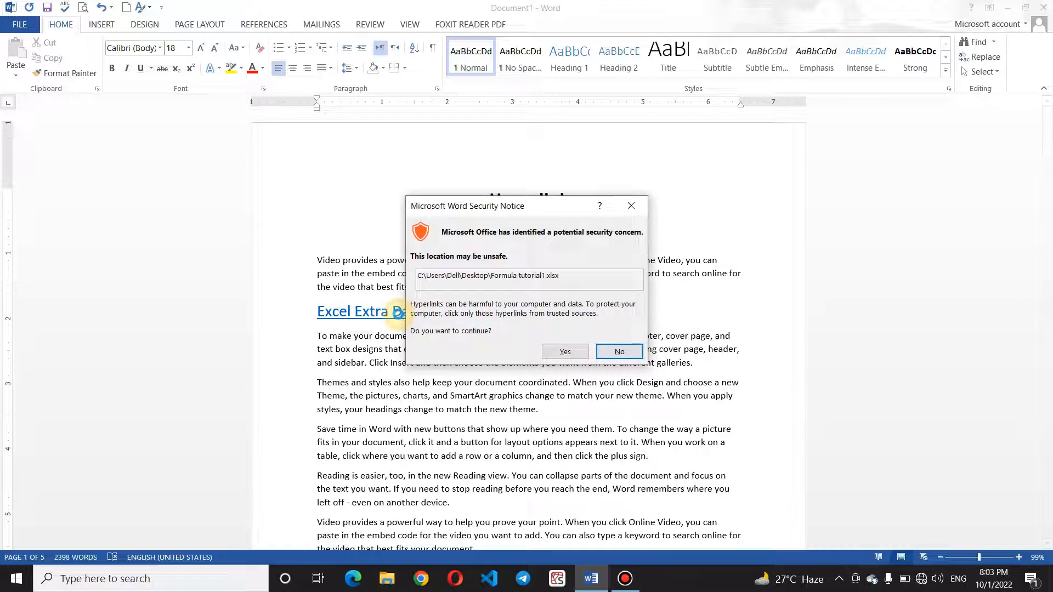
{"action": "left_click", "coordinate": [563, 353]}
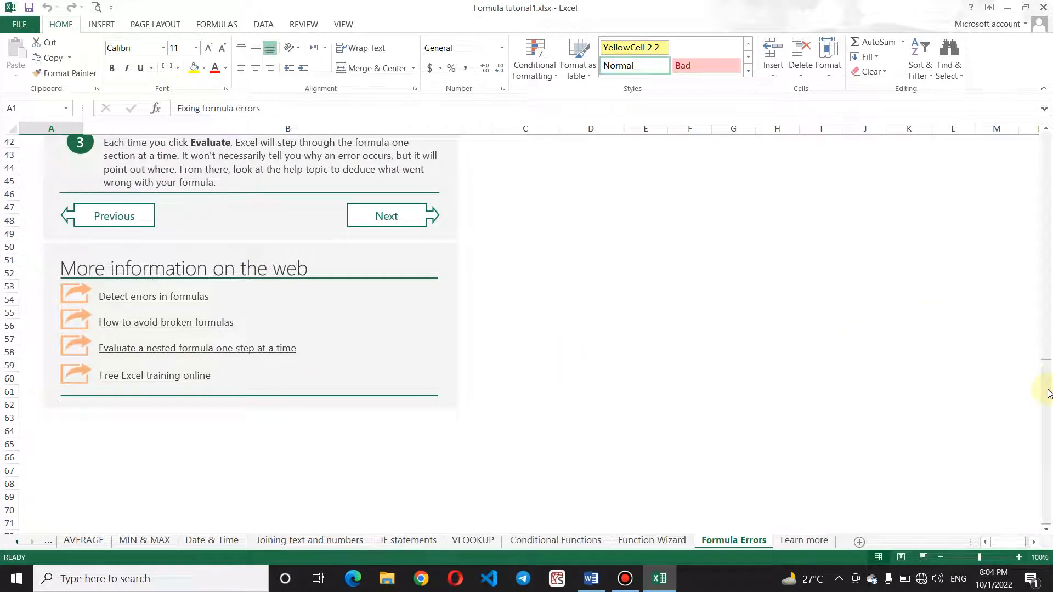
Look through the workbook's sheets from Formula Errors back to AVERAGE and close the workbook without saving
{"action": "left_click_drag", "start_coordinate": [1048, 393], "coordinate": [1047, 382]}
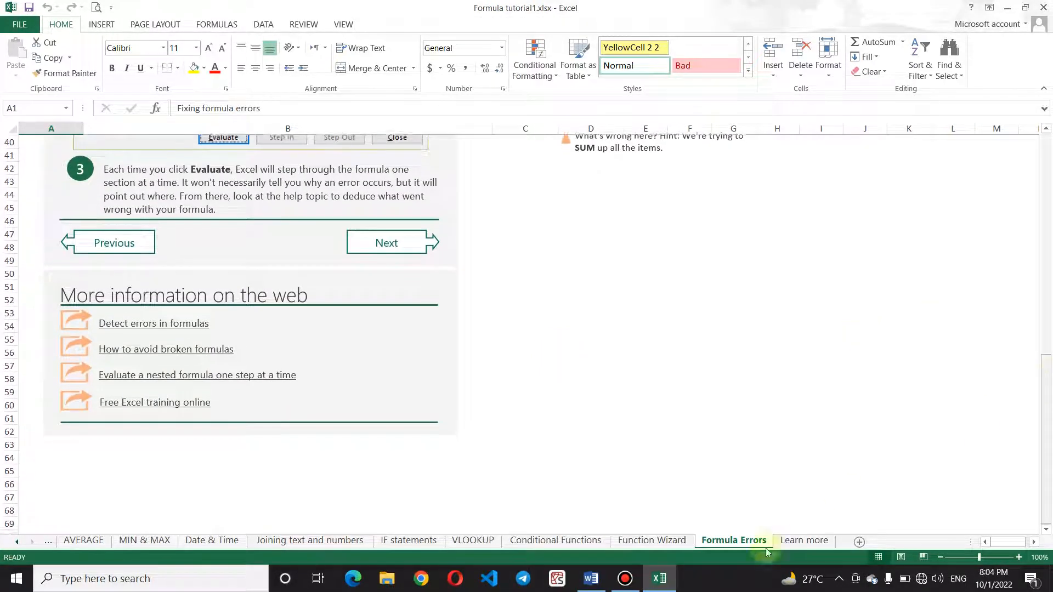
{"action": "left_click", "coordinate": [680, 542]}
{"action": "left_click", "coordinate": [586, 541]}
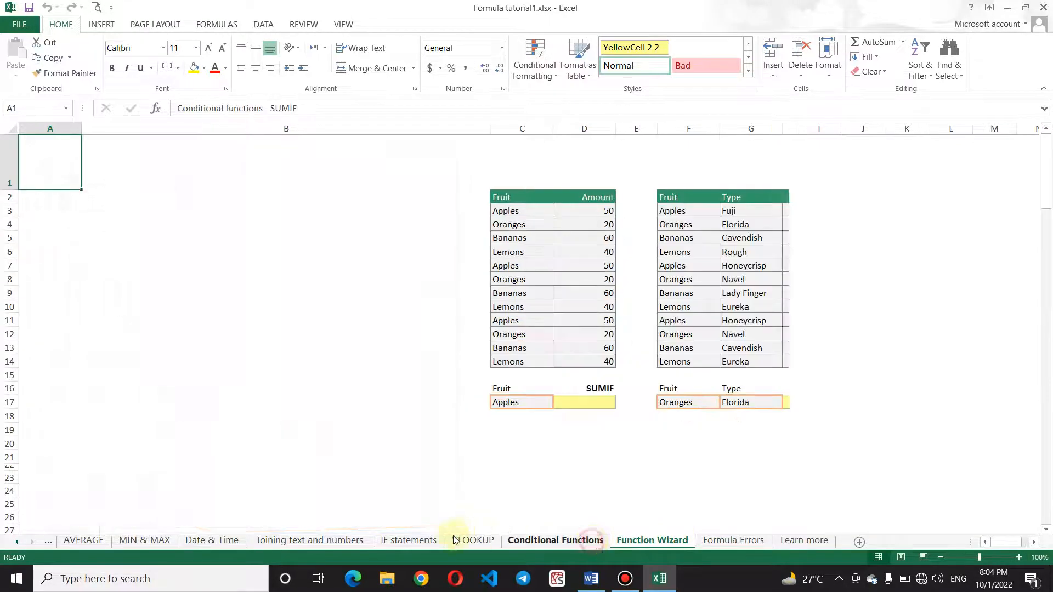
{"action": "left_click", "coordinate": [464, 543]}
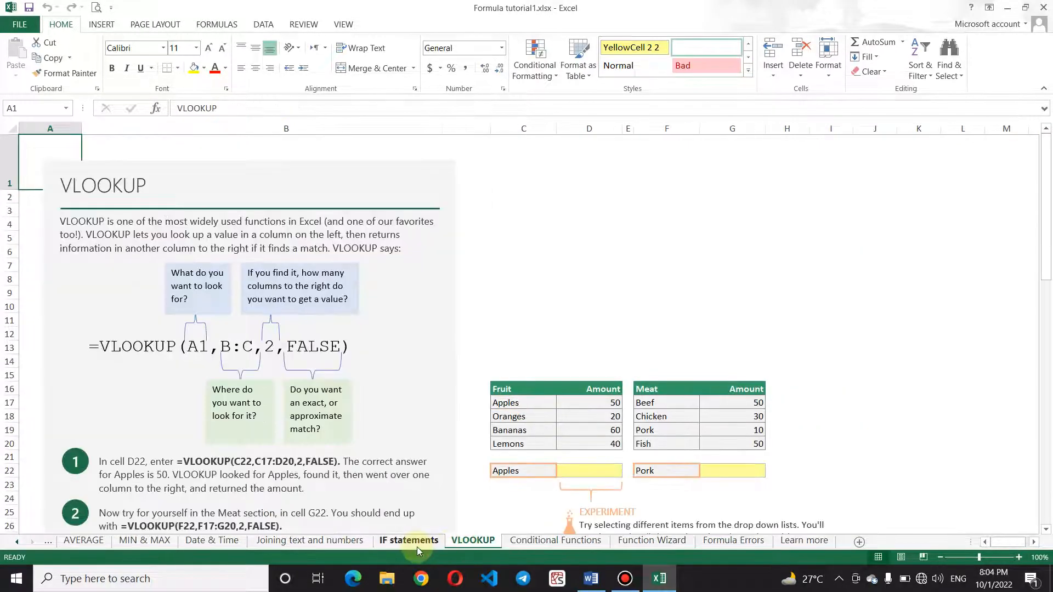
{"action": "left_click", "coordinate": [411, 544]}
{"action": "left_click", "coordinate": [351, 544]}
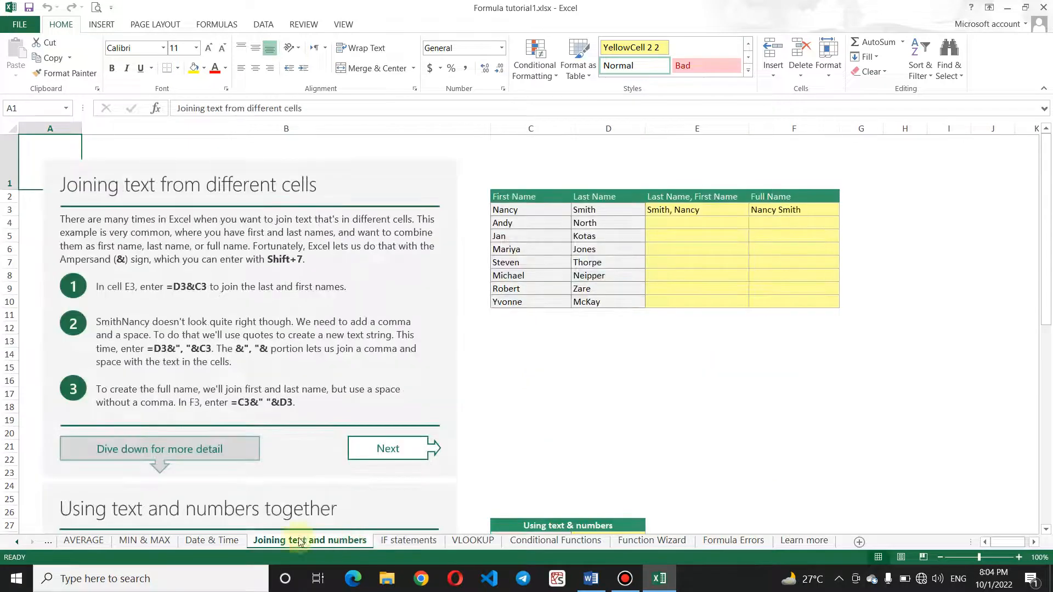
{"action": "left_click", "coordinate": [231, 542]}
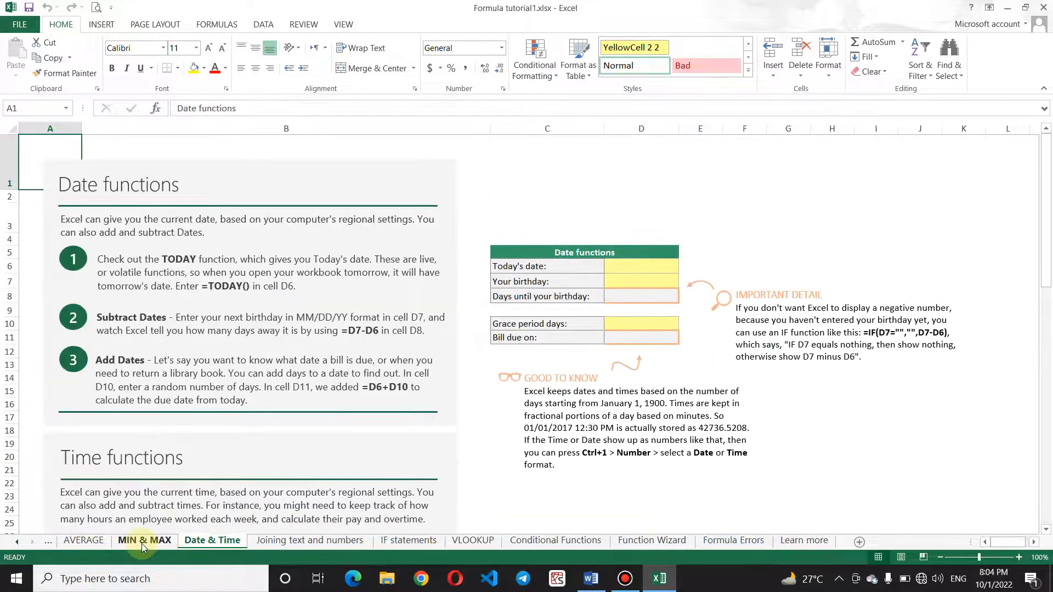
{"action": "left_click", "coordinate": [143, 542]}
{"action": "left_click", "coordinate": [86, 542]}
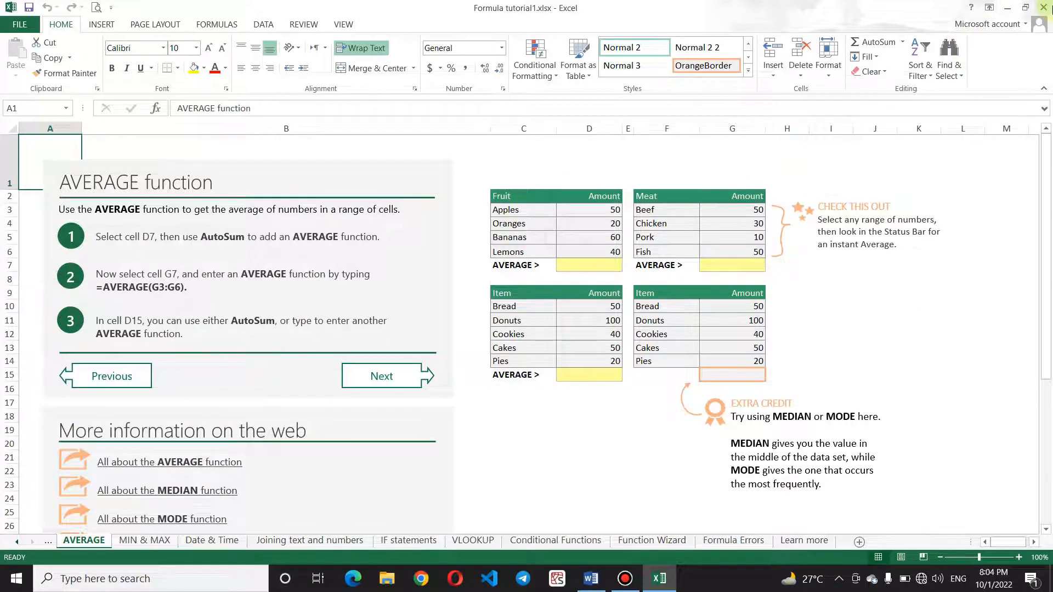
{"action": "left_click", "coordinate": [1044, 8]}
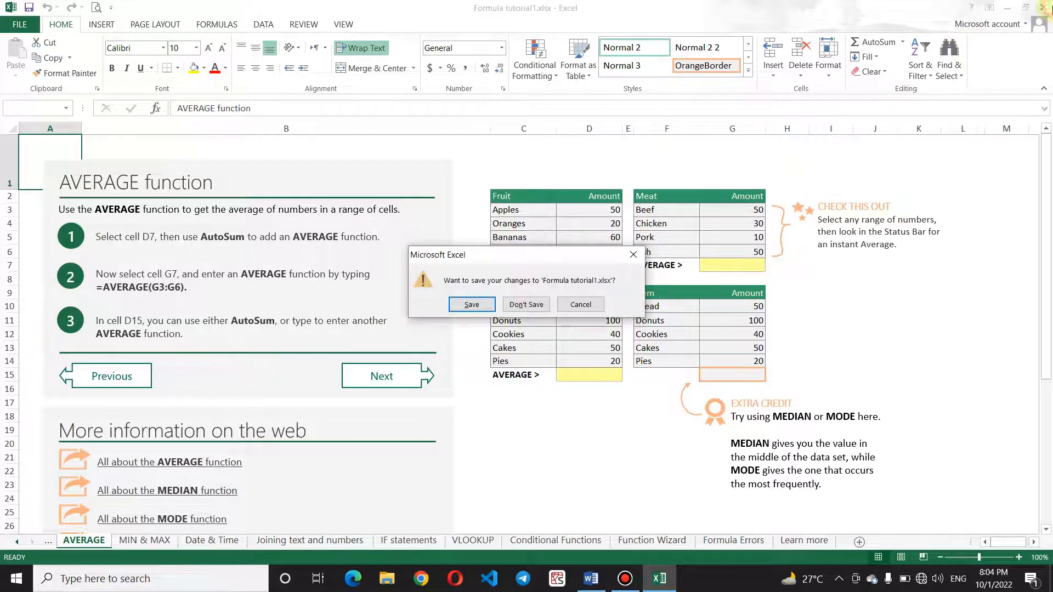
{"action": "left_click", "coordinate": [531, 302]}
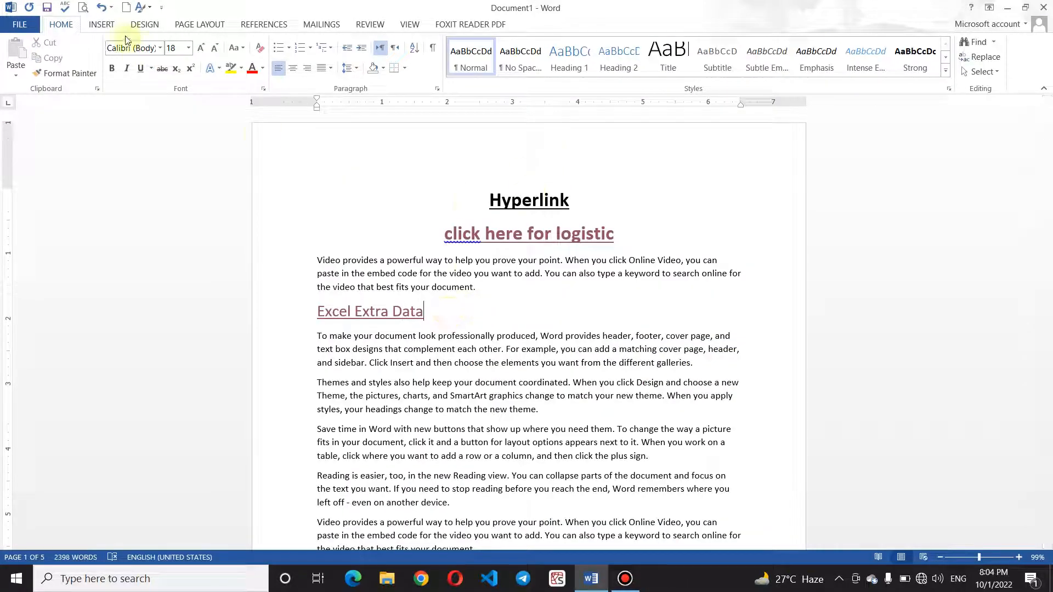
Add an empty line after the second body paragraph and start a hyperlink there to a place in this document
{"action": "left_click", "coordinate": [721, 364]}
{"action": "key", "text": "Return"}
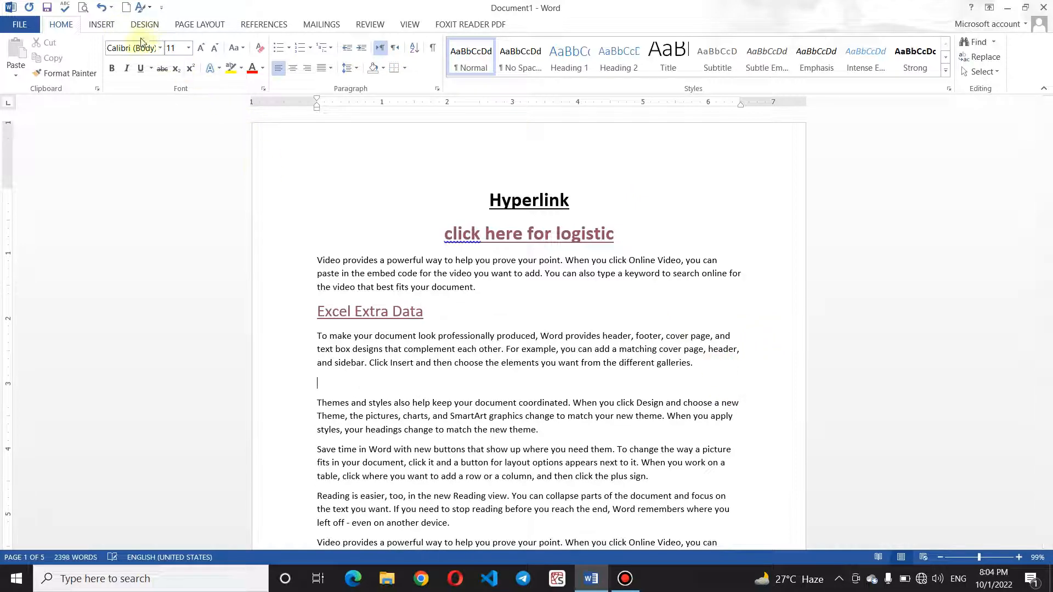
{"action": "left_click", "coordinate": [102, 25]}
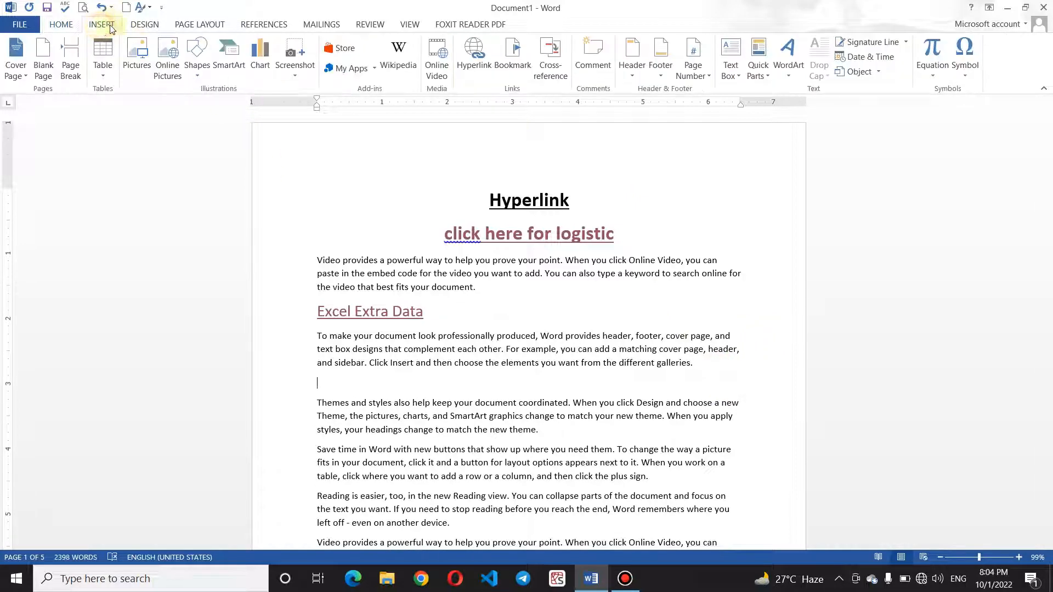
{"action": "left_click", "coordinate": [468, 65]}
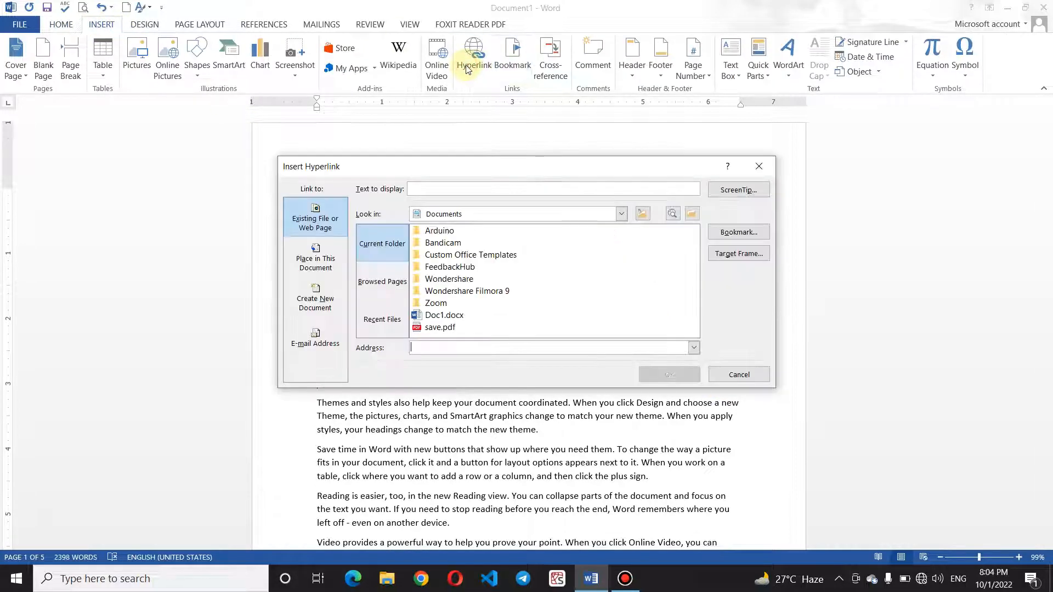
{"action": "left_click", "coordinate": [312, 269]}
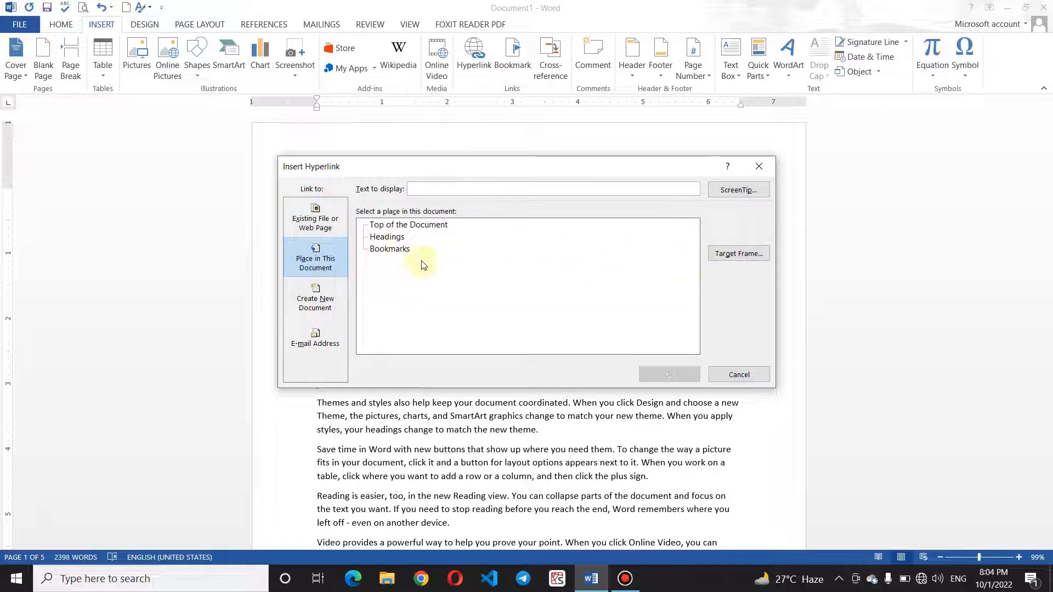
Select Headings as the place in the document, and view the target frame settings without changing them
{"action": "left_click", "coordinate": [398, 241]}
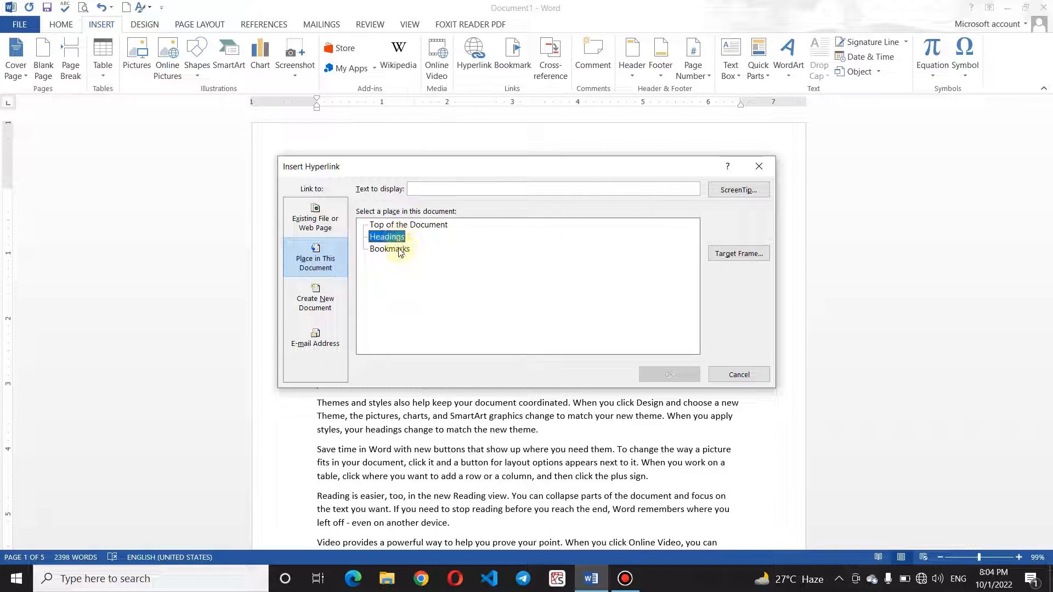
{"action": "left_click", "coordinate": [739, 255]}
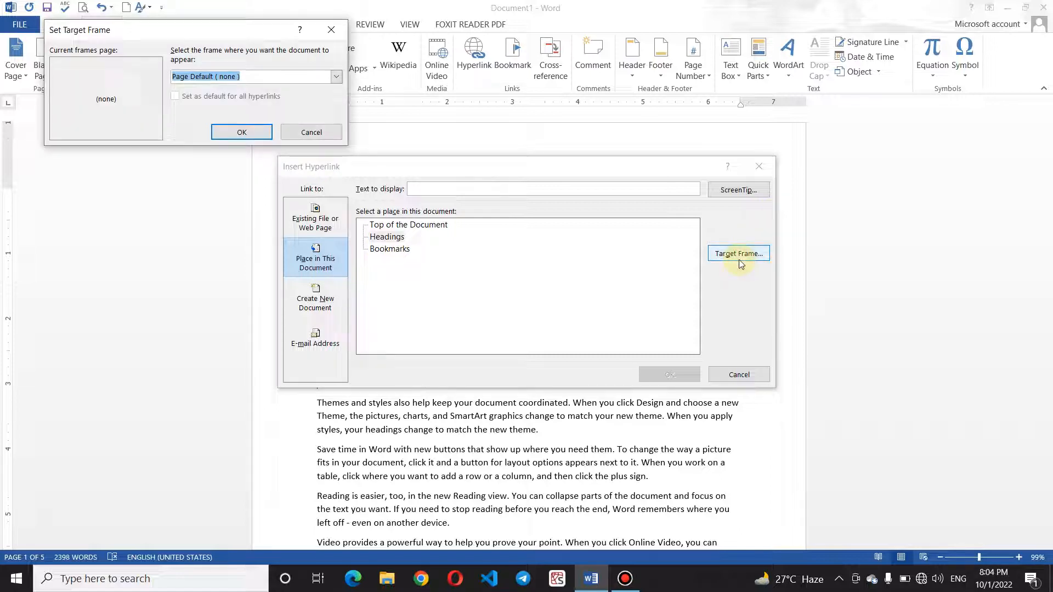
{"action": "left_click", "coordinate": [331, 30]}
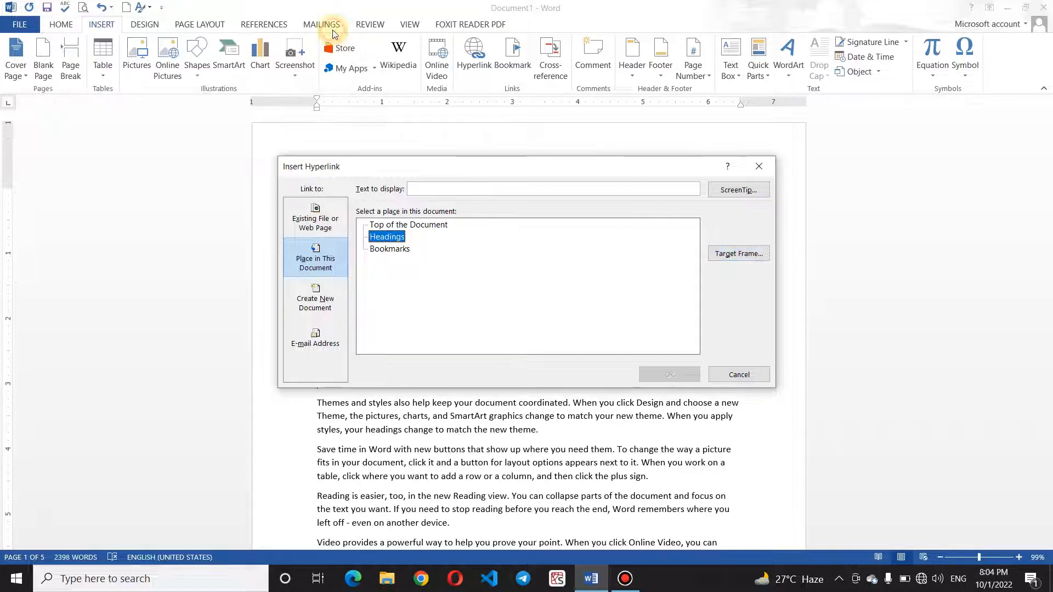
View the ScreenTip entry and the available target frames for the new hyperlink, leaving both settings unchanged
{"action": "left_click", "coordinate": [752, 195]}
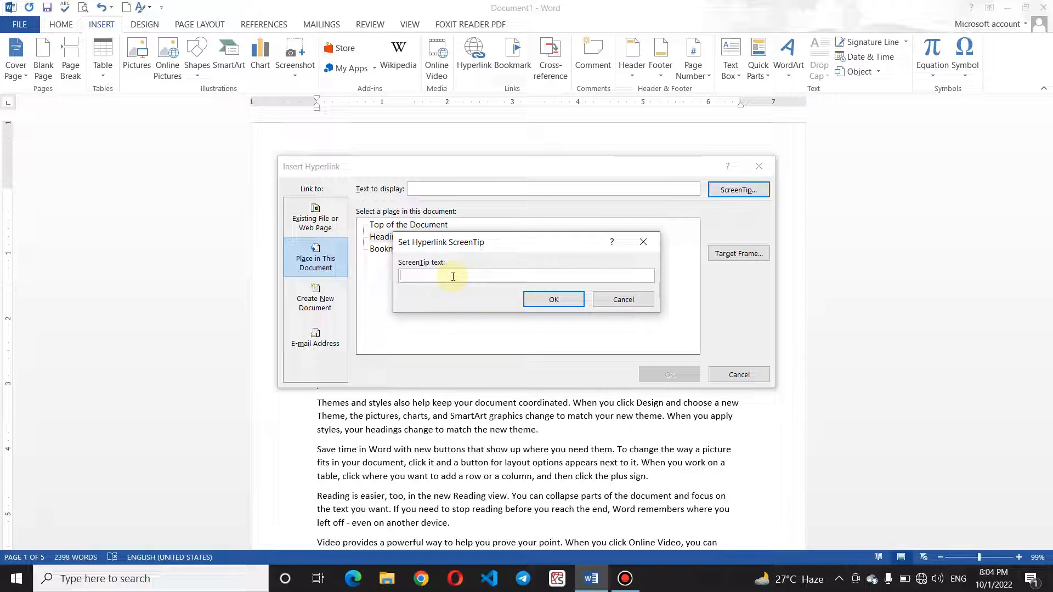
{"action": "left_click", "coordinate": [643, 242]}
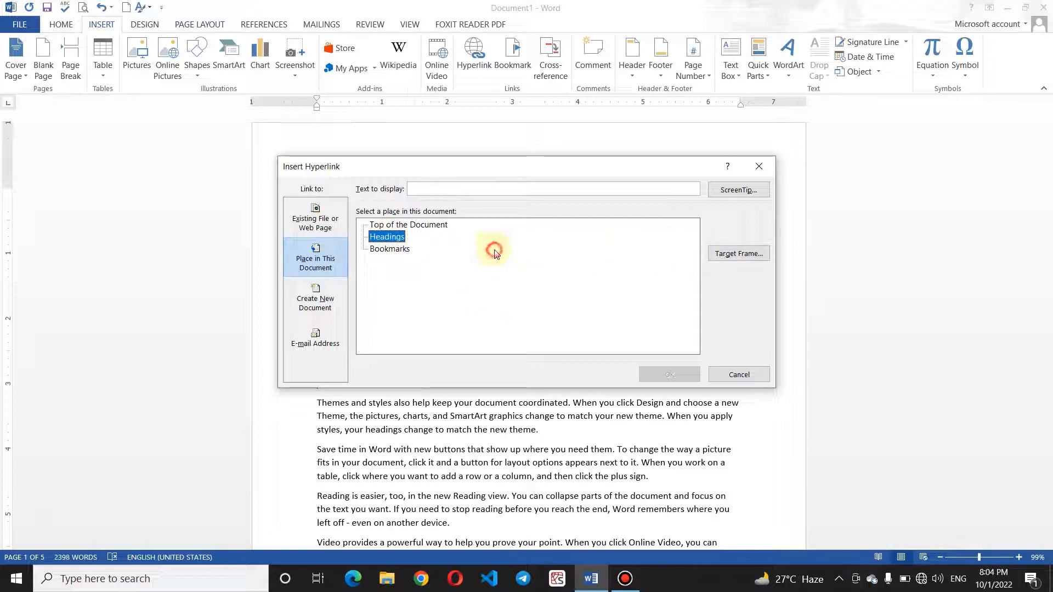
{"action": "left_click", "coordinate": [740, 254]}
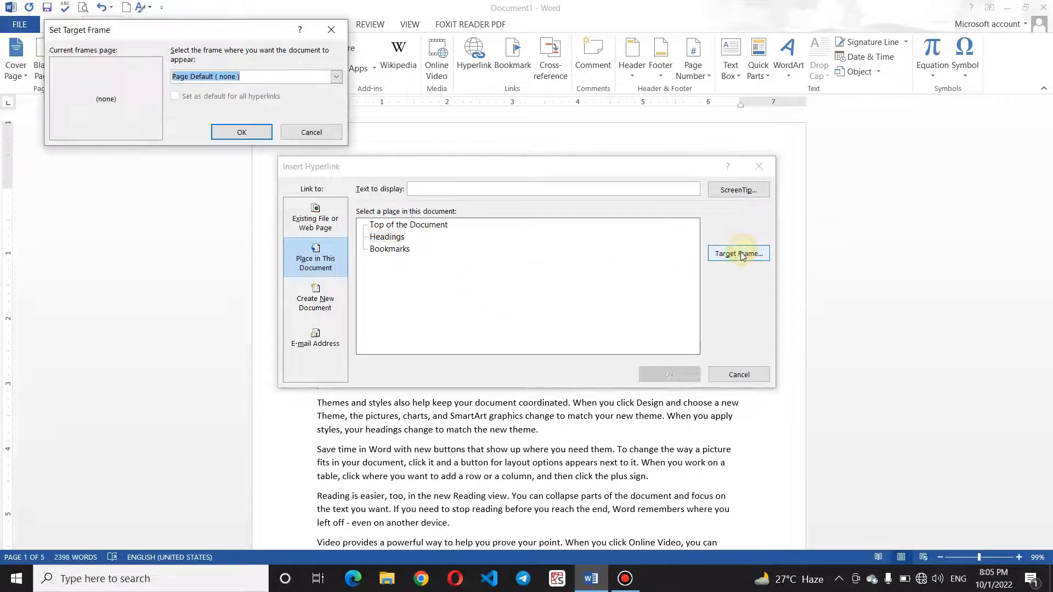
{"action": "left_click", "coordinate": [336, 80]}
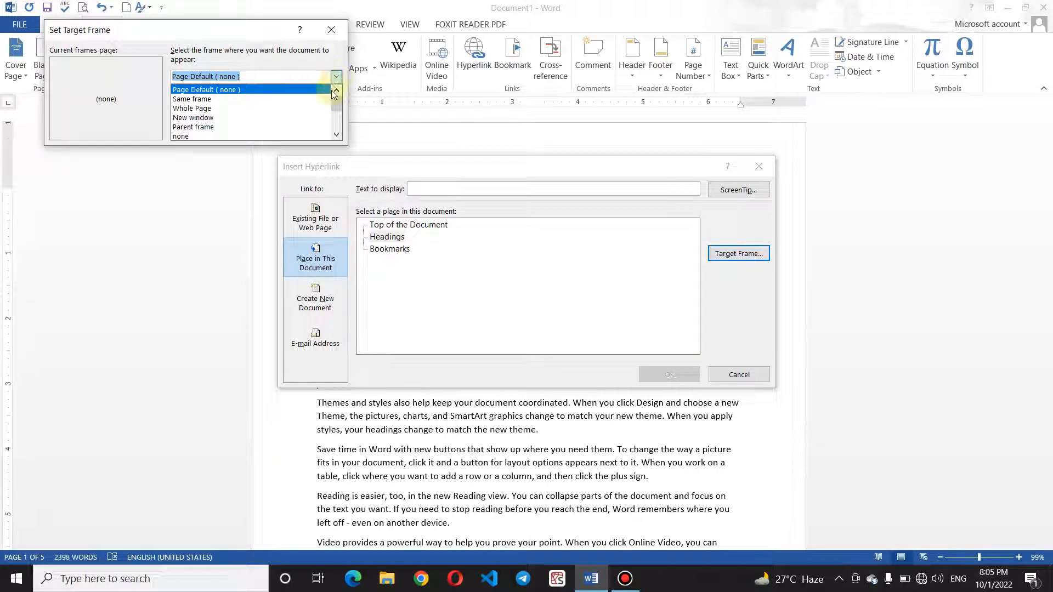
{"action": "left_click", "coordinate": [333, 30]}
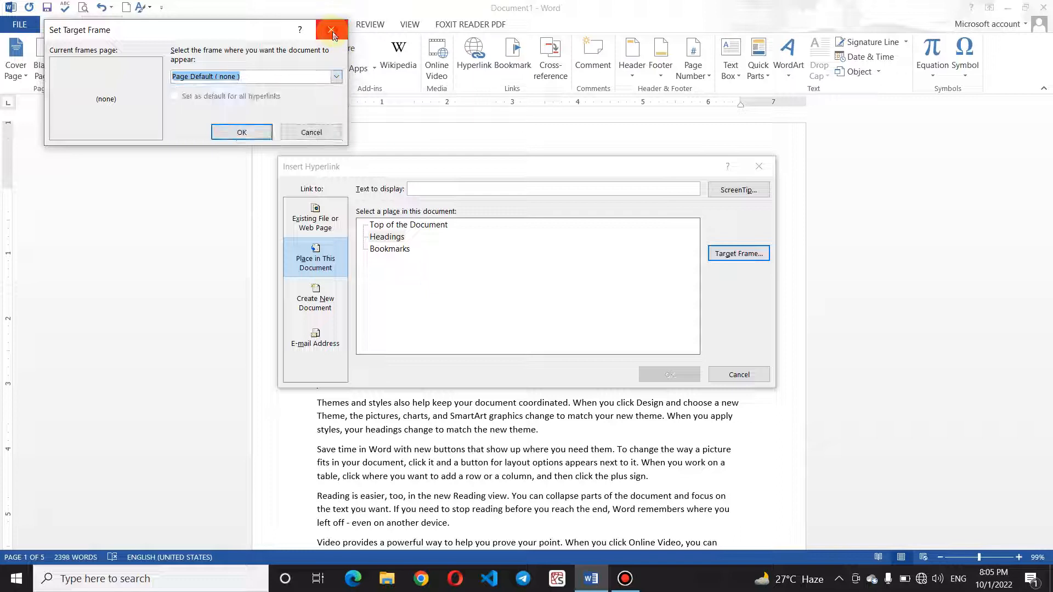
{"action": "left_click", "coordinate": [310, 132]}
Look through the new-document, e-mail and existing-file link options and the document's bookmark places, and abandon the hyperlink
{"action": "left_click", "coordinate": [327, 301]}
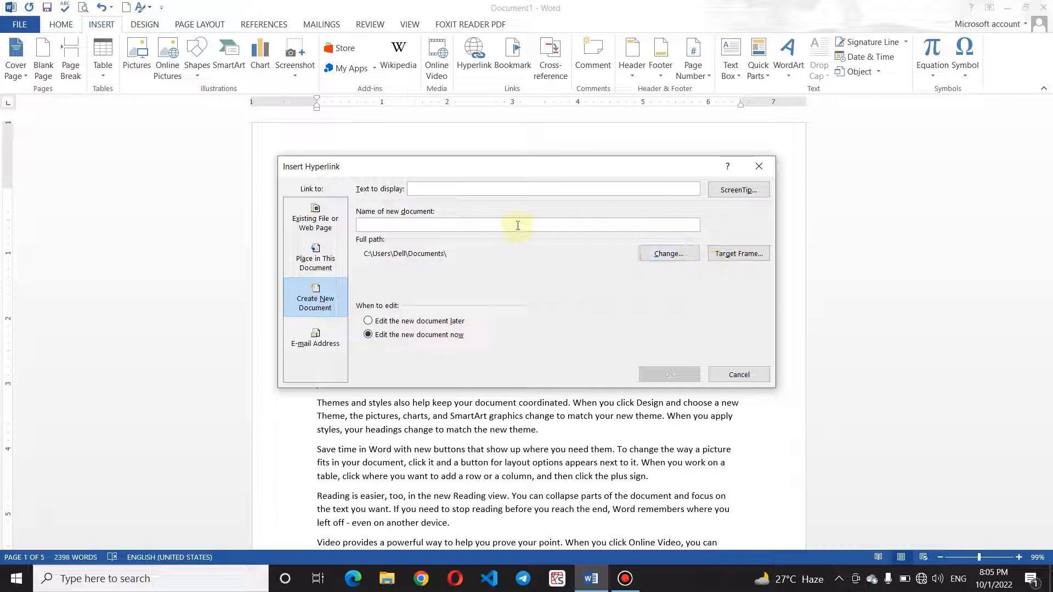
{"action": "left_click", "coordinate": [334, 331]}
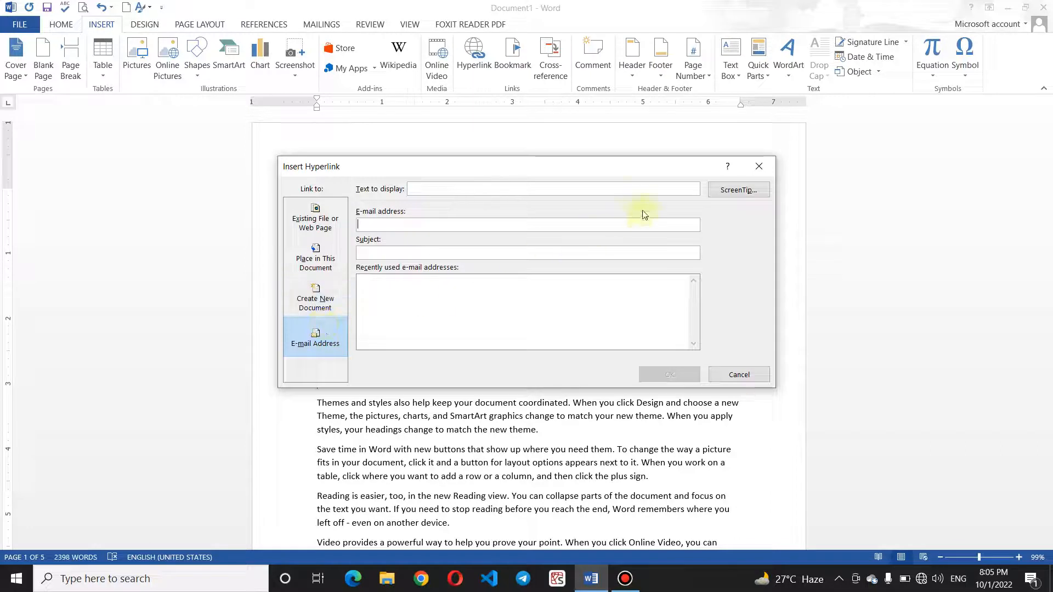
{"action": "left_click", "coordinate": [318, 217]}
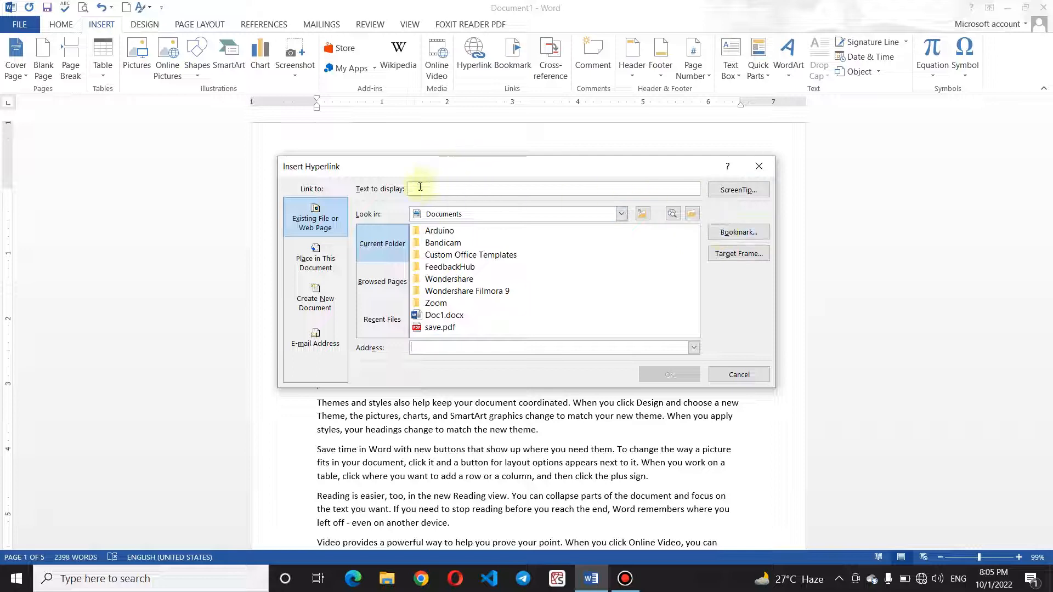
{"action": "left_click", "coordinate": [738, 233]}
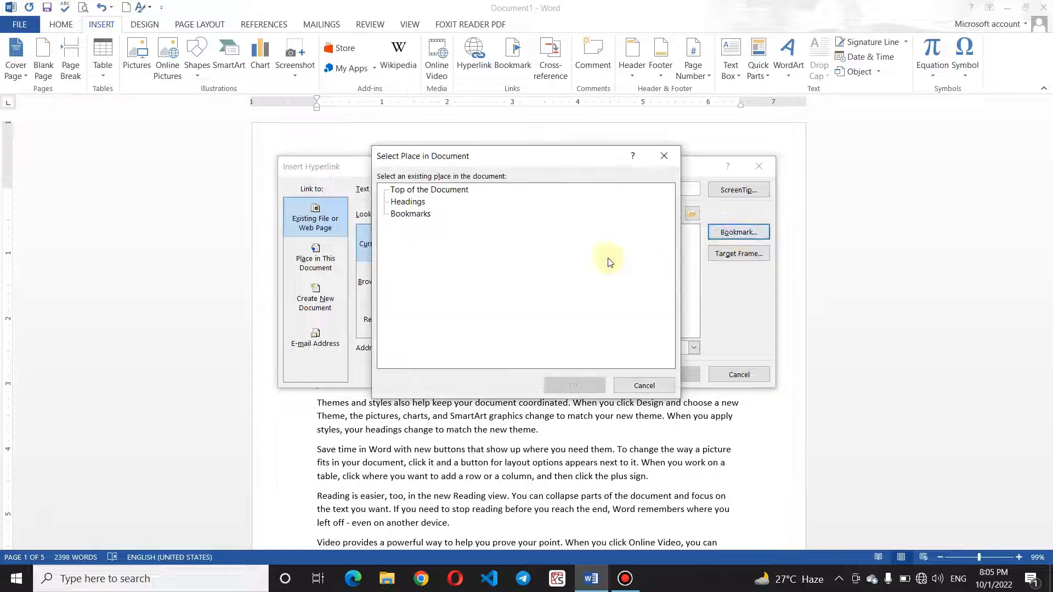
{"action": "left_click", "coordinate": [417, 203]}
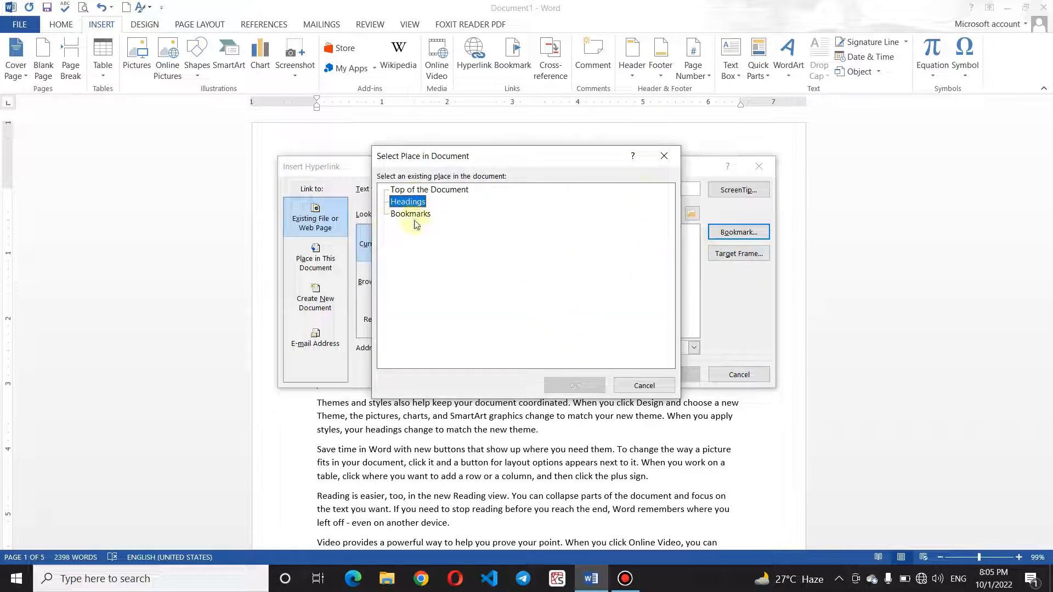
{"action": "left_click", "coordinate": [664, 156]}
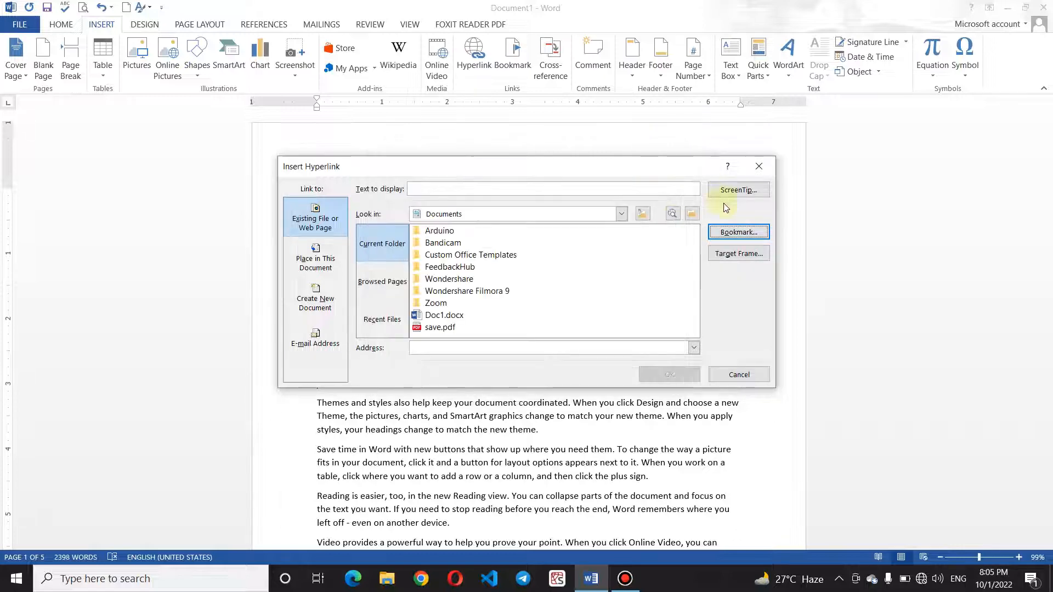
{"action": "left_click", "coordinate": [758, 166]}
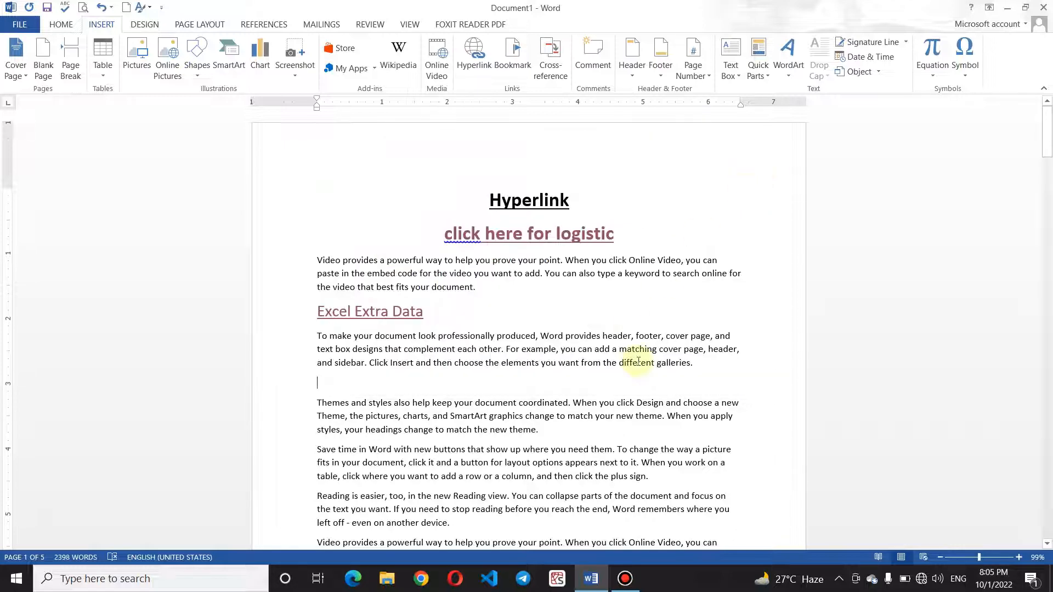
Bookmark the words "change to match the new theme." in page 3's first paragraph with the name new
{"action": "left_click_drag", "start_coordinate": [1047, 158], "coordinate": [1047, 322]}
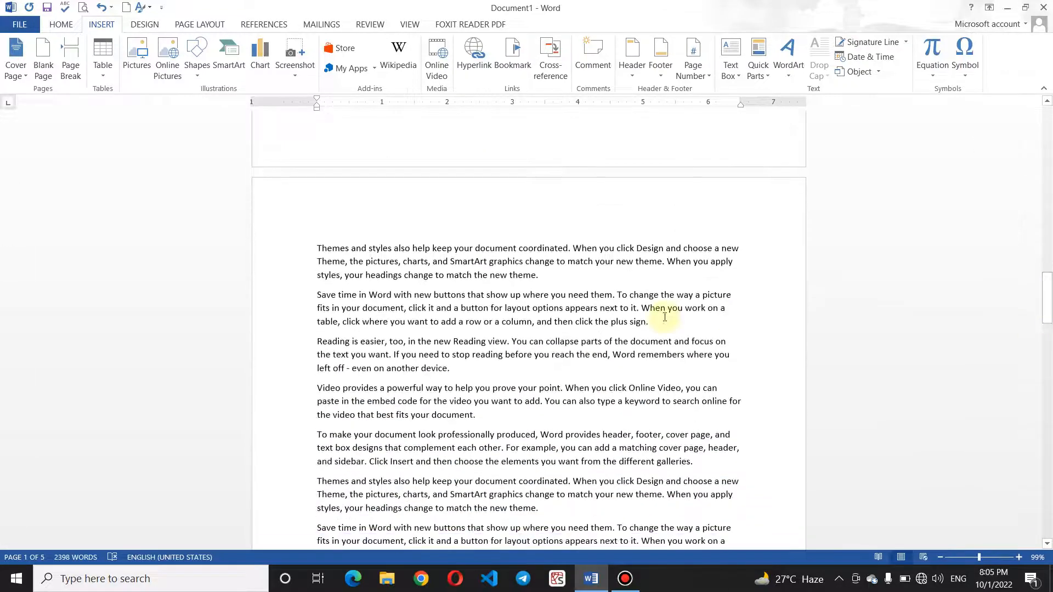
{"action": "left_click_drag", "start_coordinate": [539, 277], "coordinate": [413, 278]}
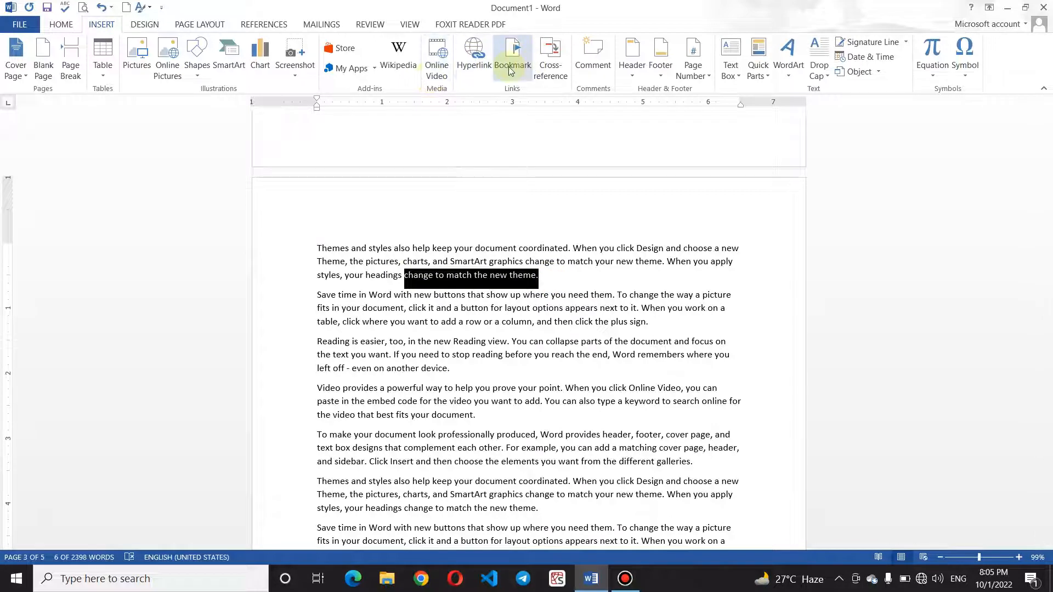
{"action": "left_click", "coordinate": [510, 68]}
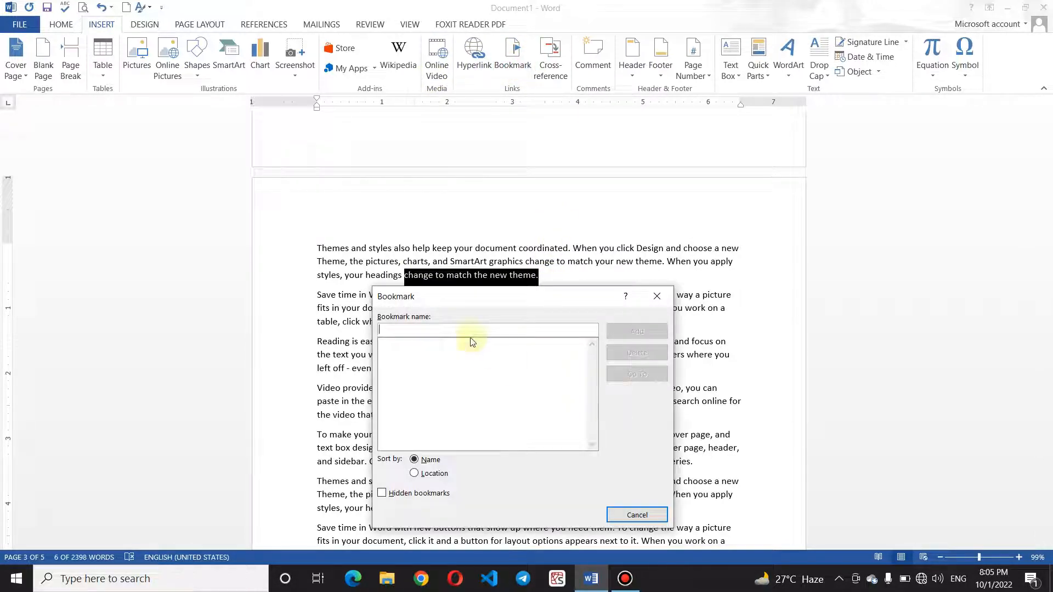
{"action": "left_click", "coordinate": [402, 330]}
{"action": "type", "text": "new"}
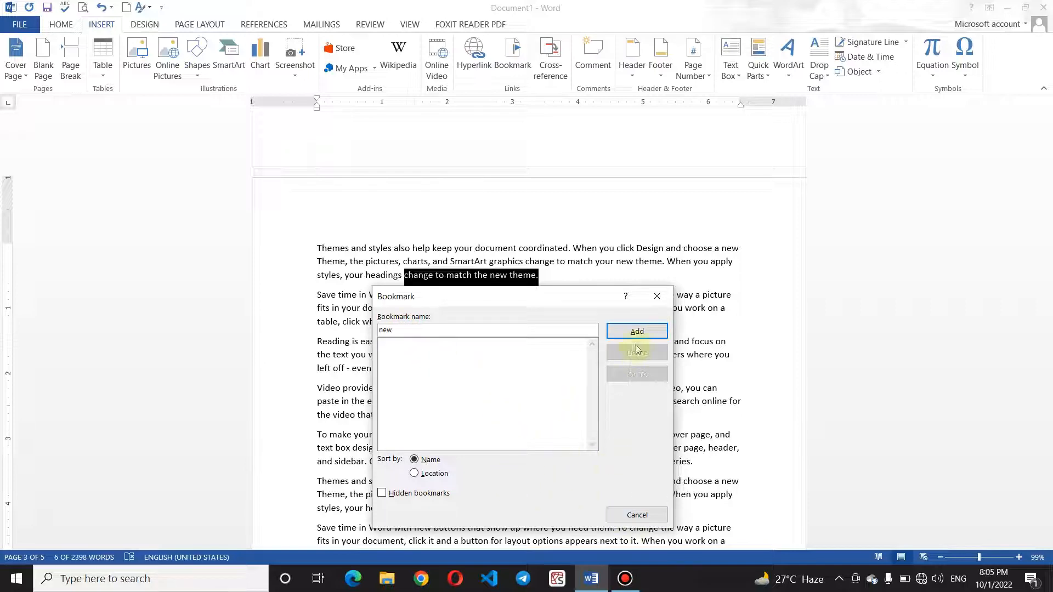
{"action": "left_click", "coordinate": [649, 333]}
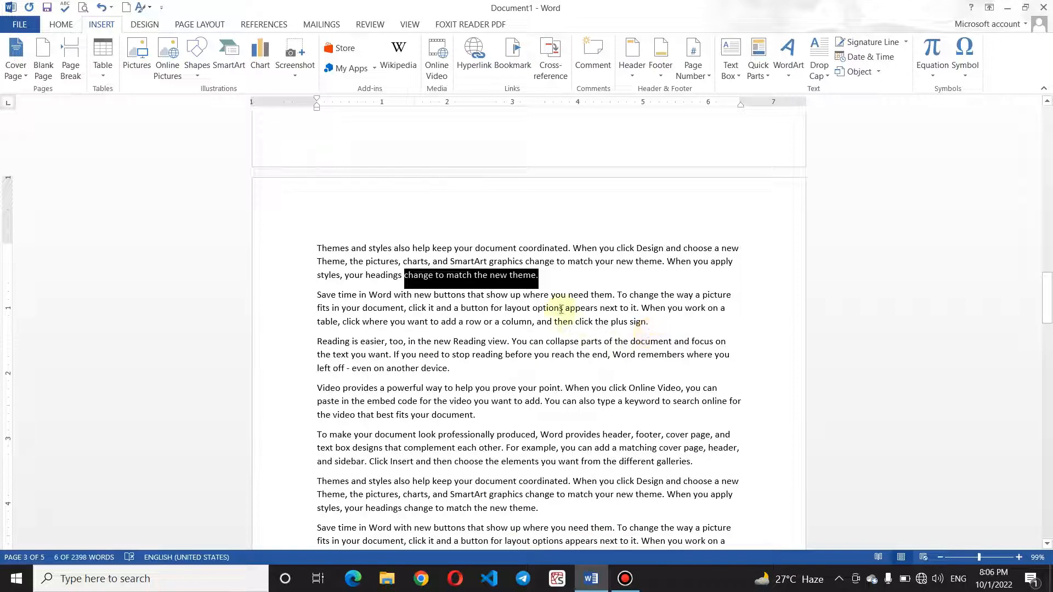
{"action": "left_click", "coordinate": [588, 278]}
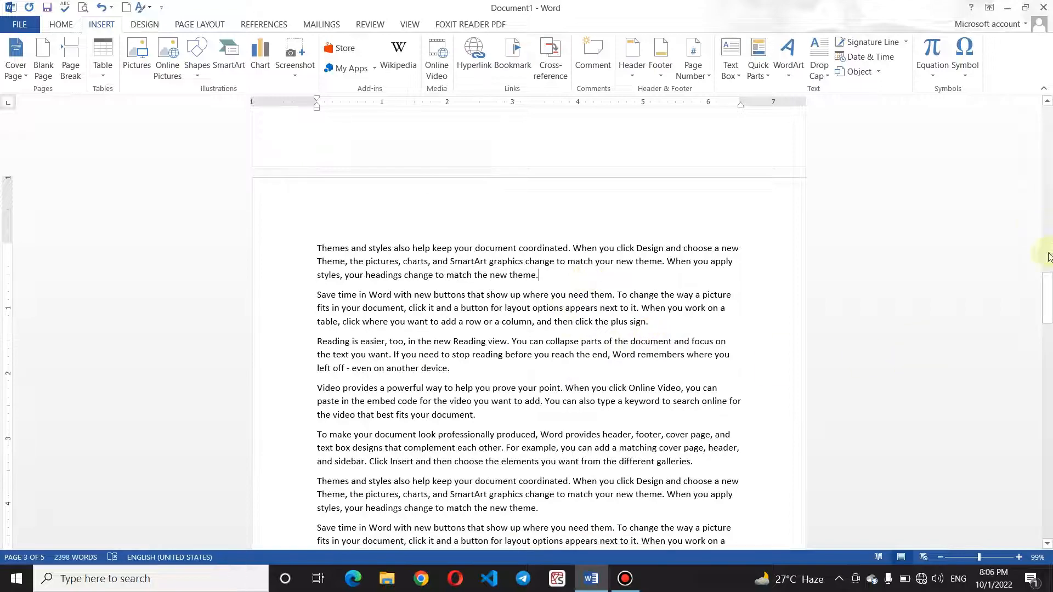
Bookmark the words "best fits your document." in page 4's second paragraph with the name new2
{"action": "scroll", "coordinate": [729, 315], "scroll_direction": "down", "scroll_amount": 10}
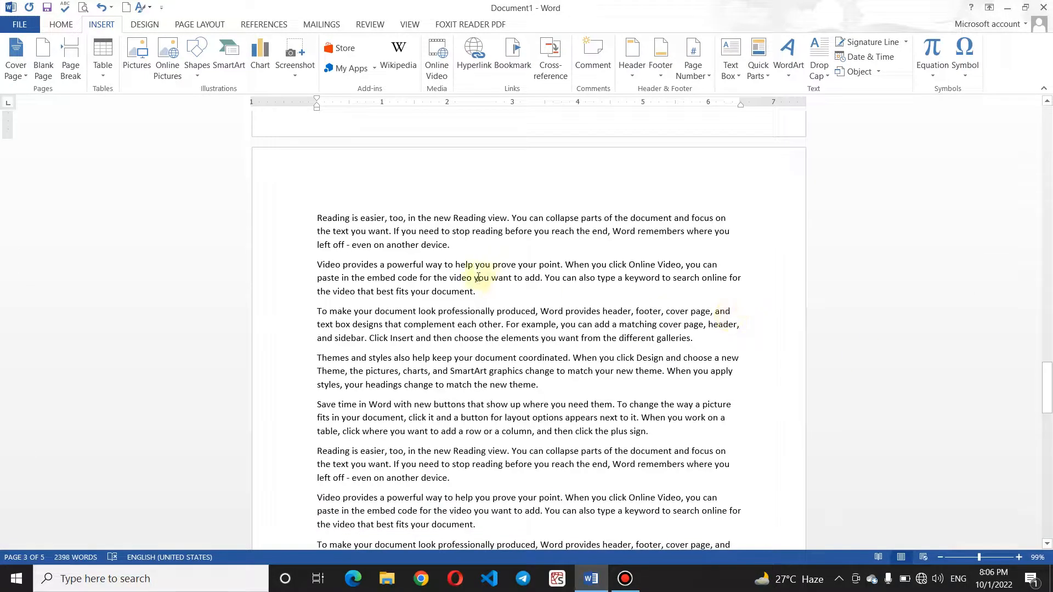
{"action": "left_click_drag", "start_coordinate": [491, 292], "coordinate": [376, 293]}
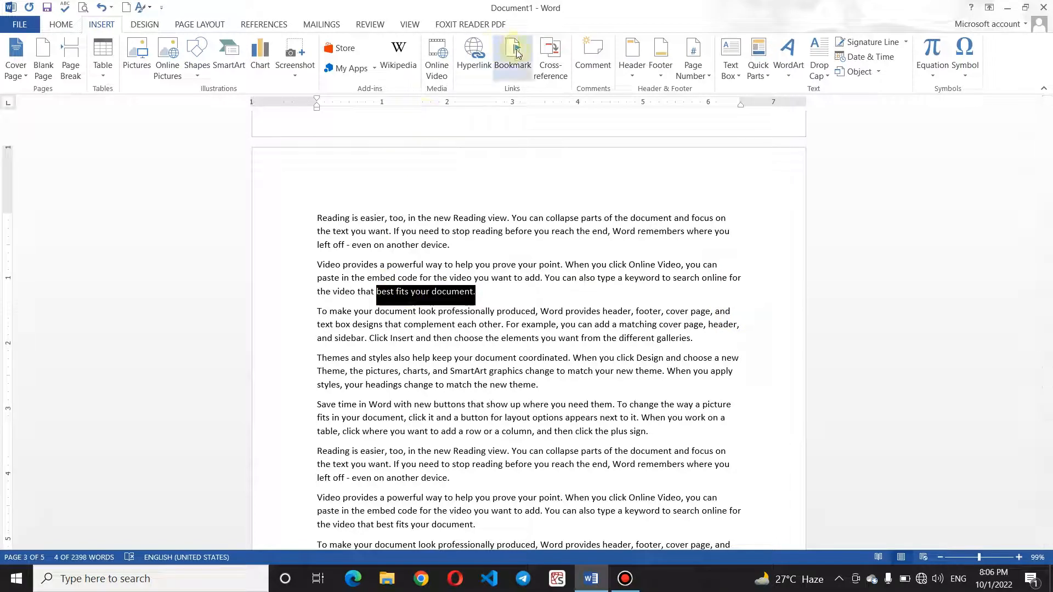
{"action": "left_click", "coordinate": [509, 61]}
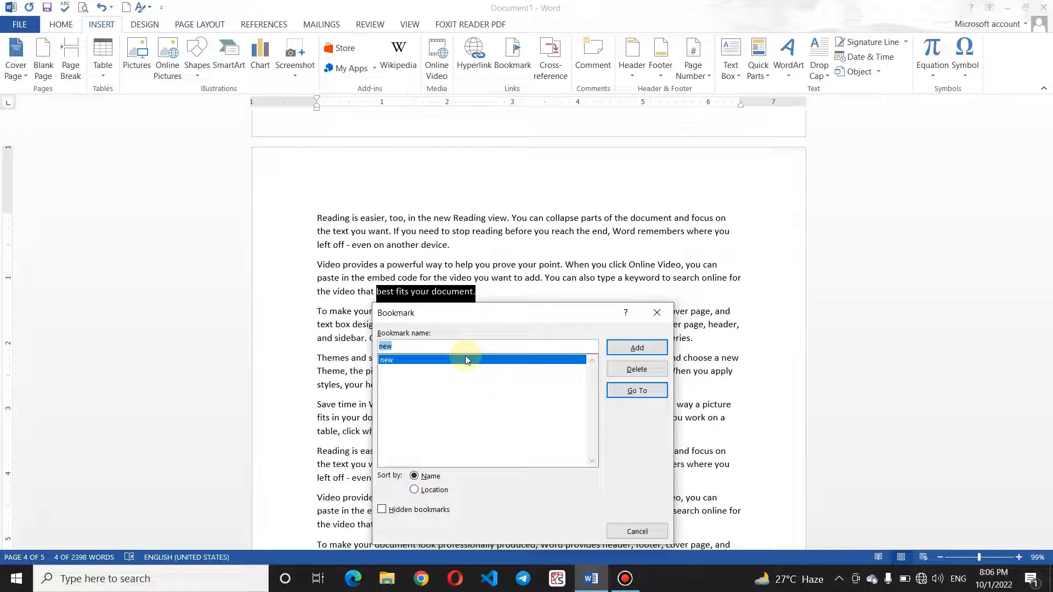
{"action": "type", "text": "2"}
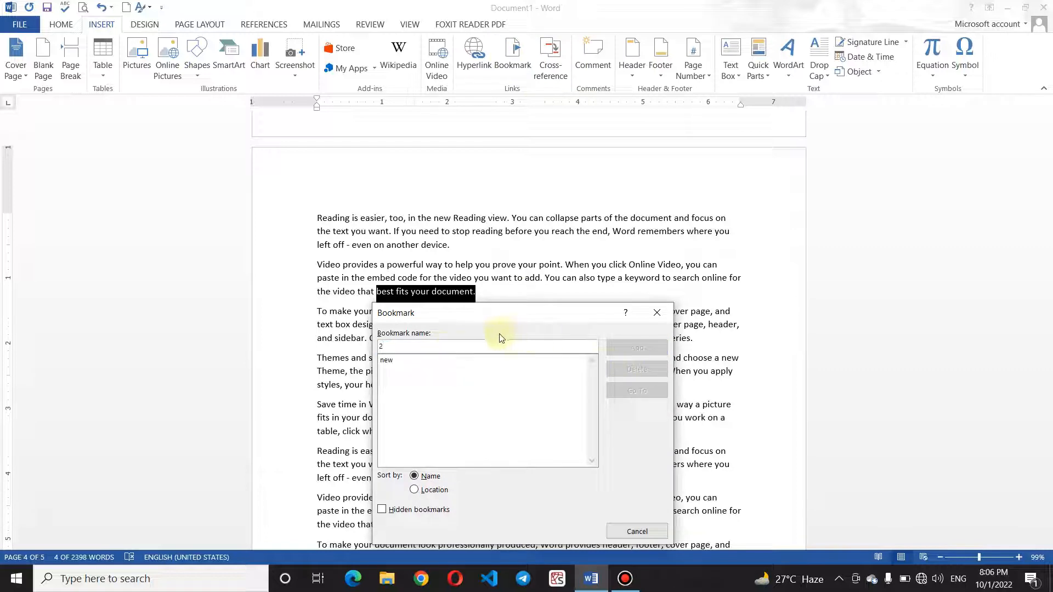
{"action": "key", "text": "BackSpace"}
{"action": "type", "text": "nw"}
{"action": "key", "text": "BackSpace"}
{"action": "type", "text": "ew"}
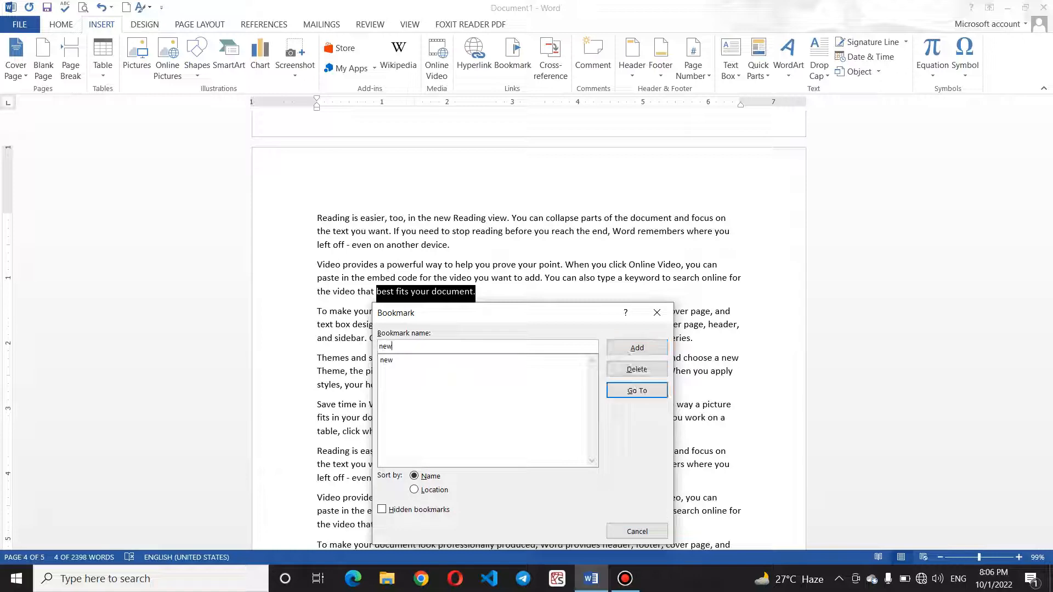
{"action": "type", "text": "2"}
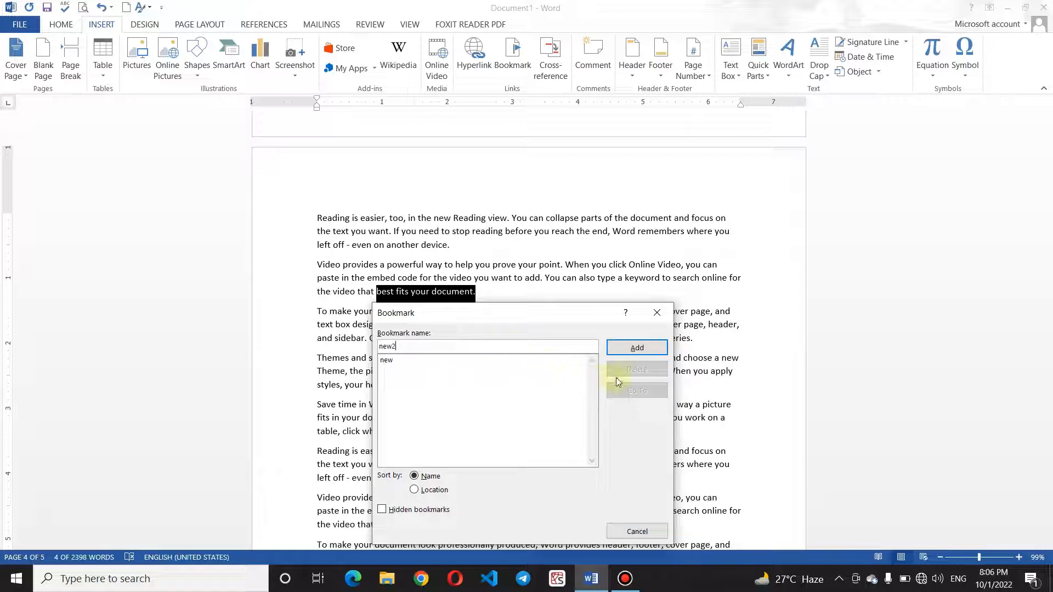
{"action": "left_click", "coordinate": [636, 351]}
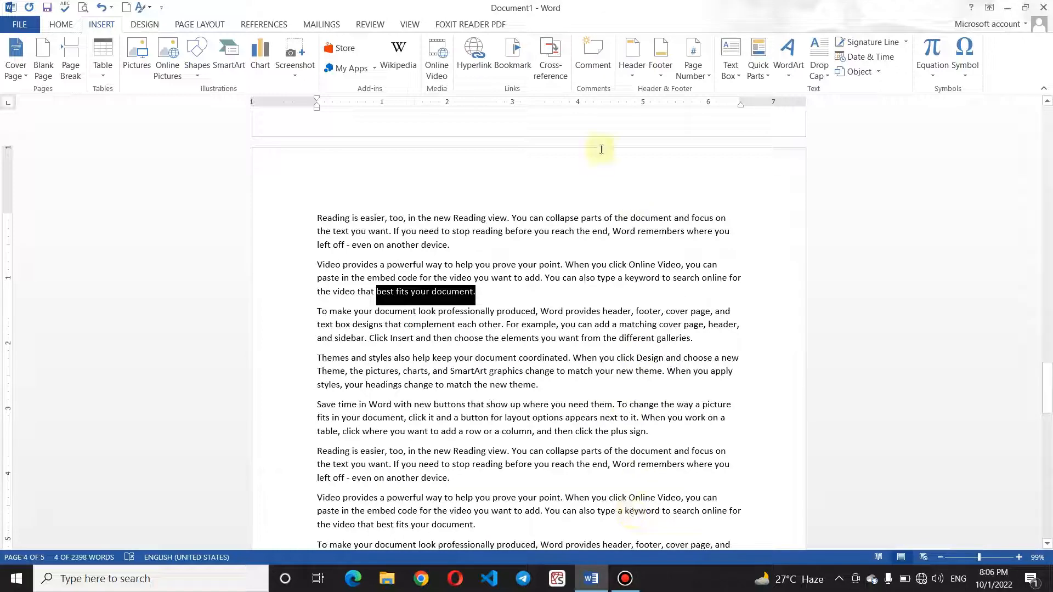
Insert a hyperlink to the new2 bookmark after "even on another device." in page 4's first paragraph and follow it
{"action": "left_click", "coordinate": [487, 245]}
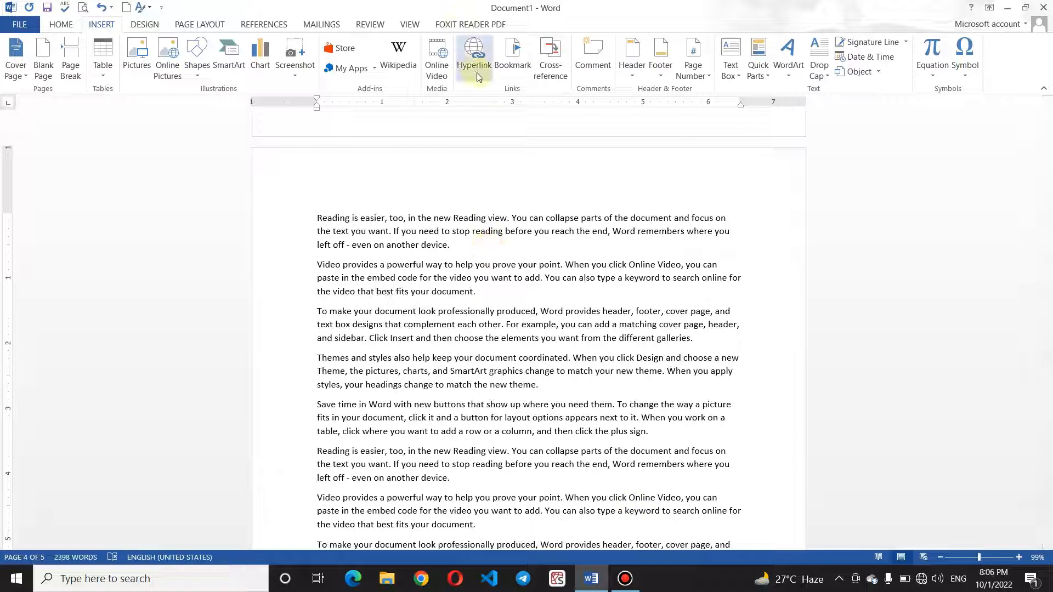
{"action": "left_click", "coordinate": [477, 71]}
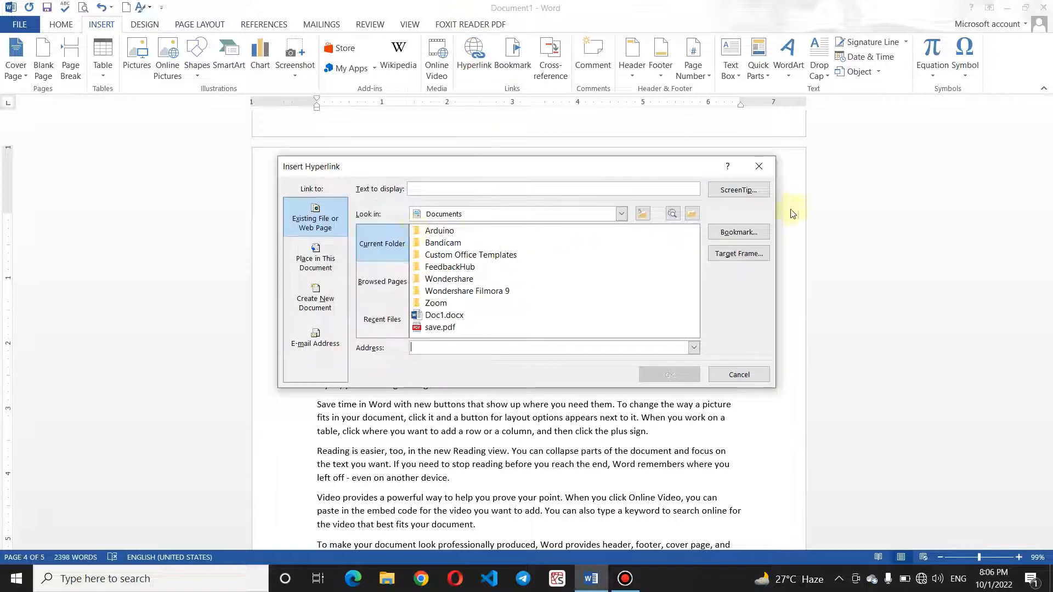
{"action": "left_click", "coordinate": [741, 231]}
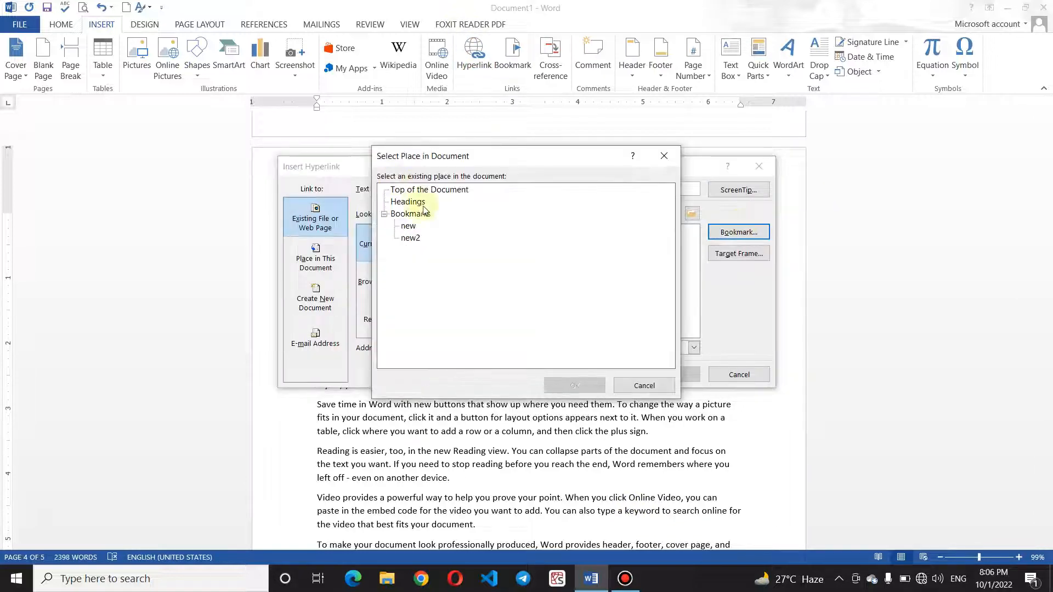
{"action": "left_click", "coordinate": [409, 226]}
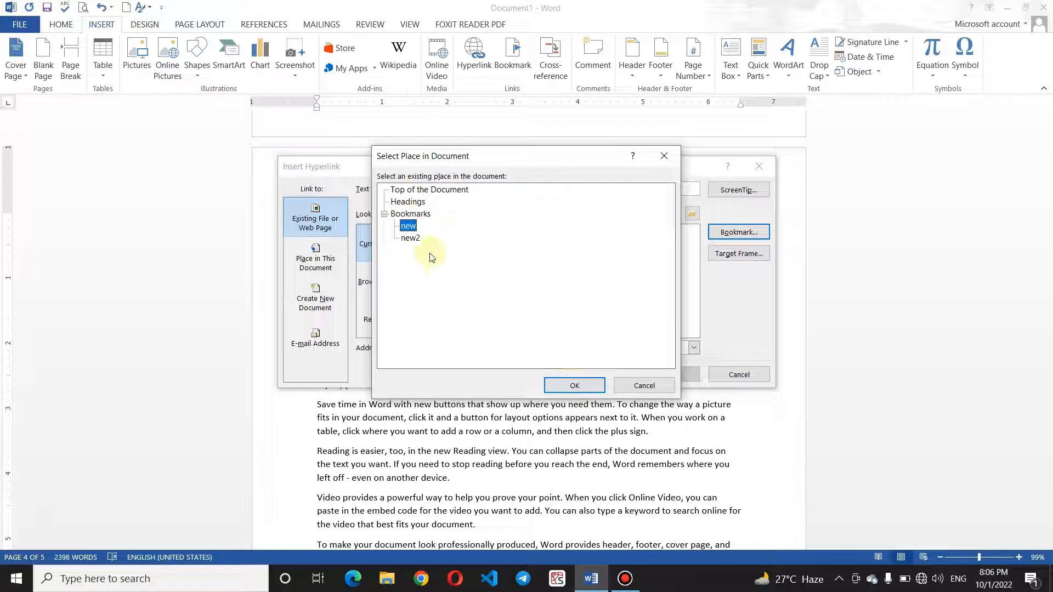
{"action": "left_click", "coordinate": [410, 238]}
{"action": "left_click", "coordinate": [562, 387]}
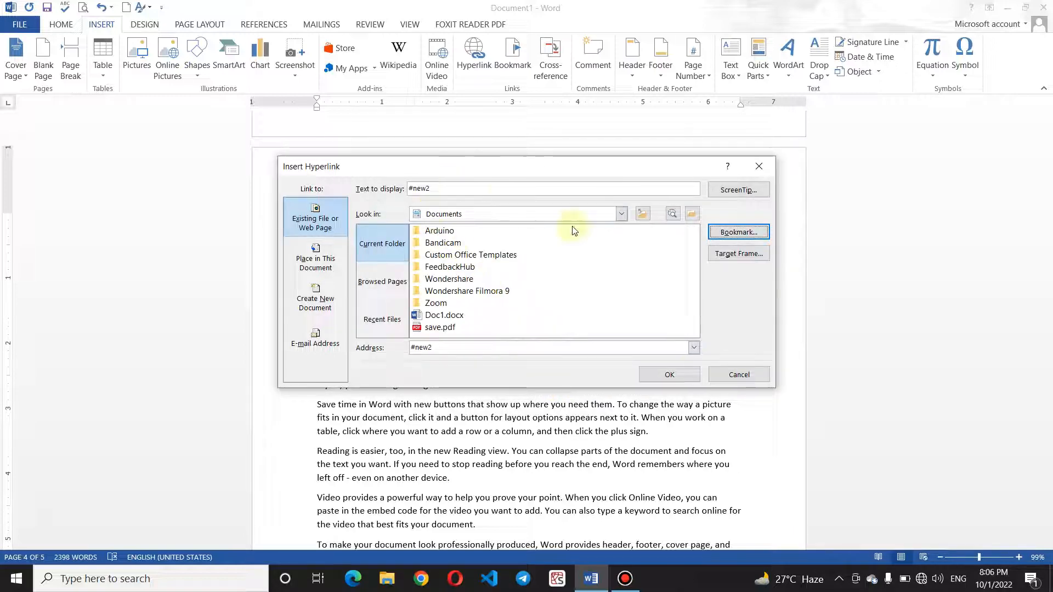
{"action": "left_click", "coordinate": [670, 375]}
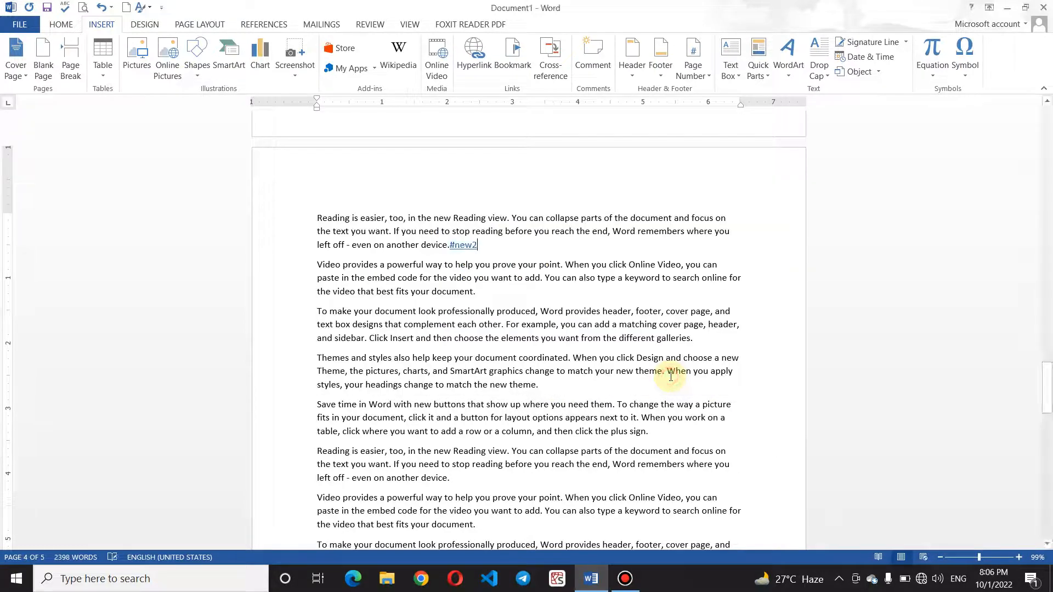
{"action": "left_click", "coordinate": [465, 247], "text": "ctrl"}
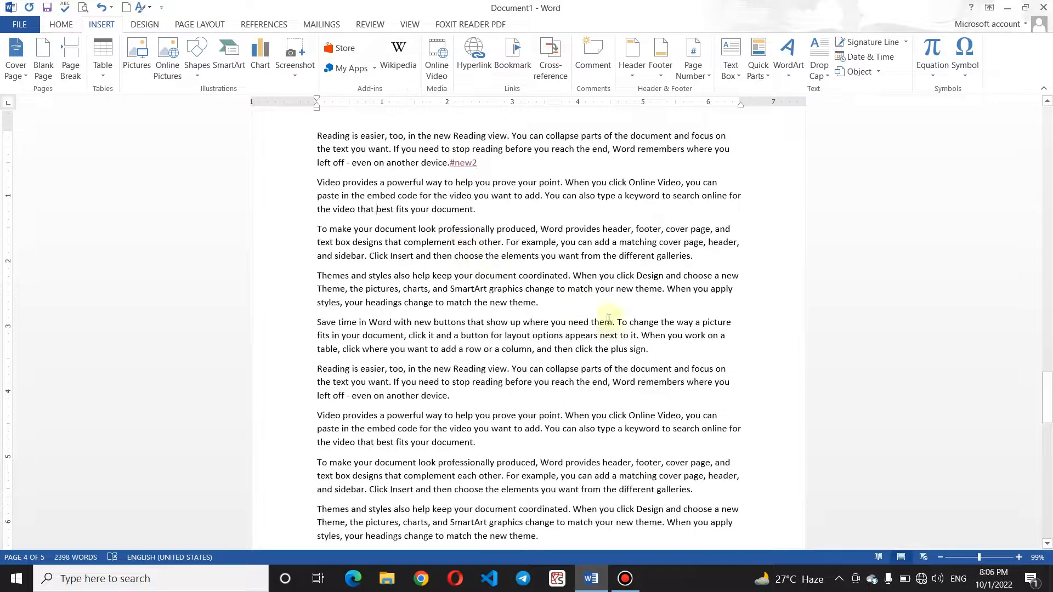
Bookmark the title "Hyperlink" at the start of page 1 with the name heading
{"action": "left_click_drag", "start_coordinate": [1048, 397], "coordinate": [1048, 110]}
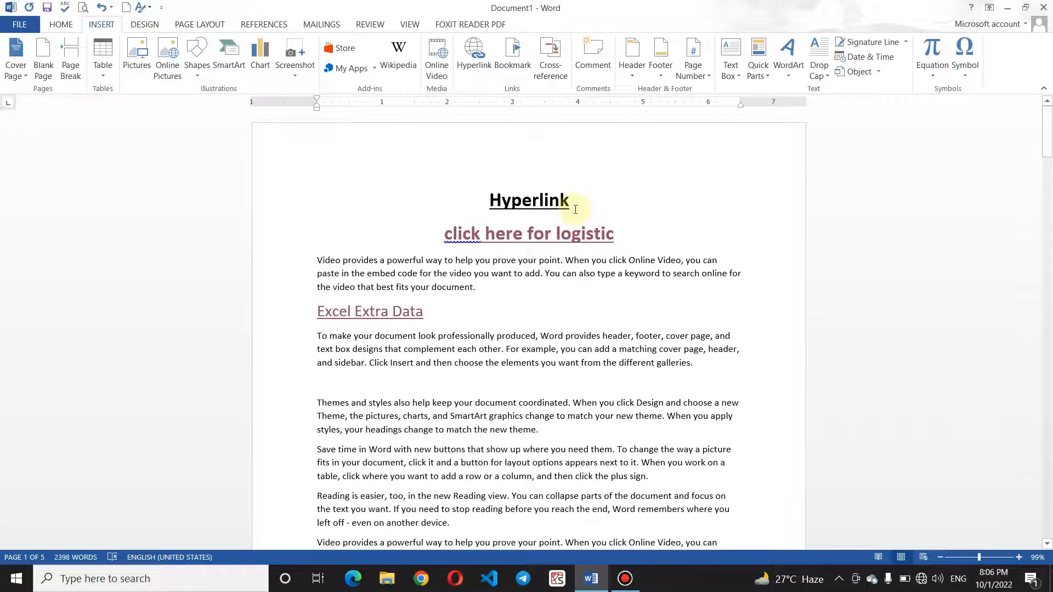
{"action": "left_click_drag", "start_coordinate": [575, 209], "coordinate": [483, 207]}
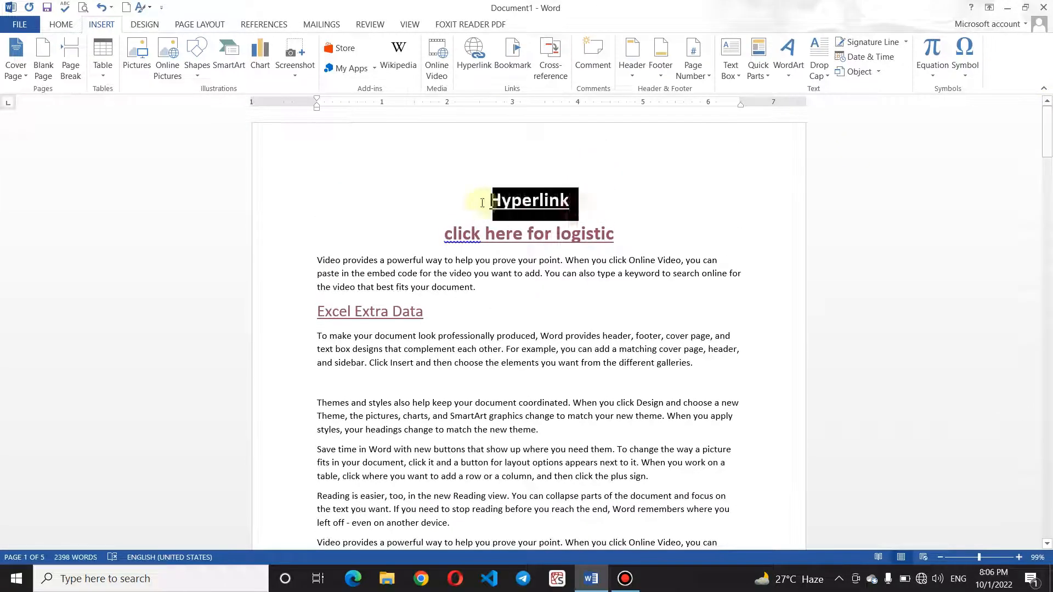
{"action": "left_click", "coordinate": [583, 212]}
{"action": "left_click_drag", "start_coordinate": [576, 206], "coordinate": [482, 201]}
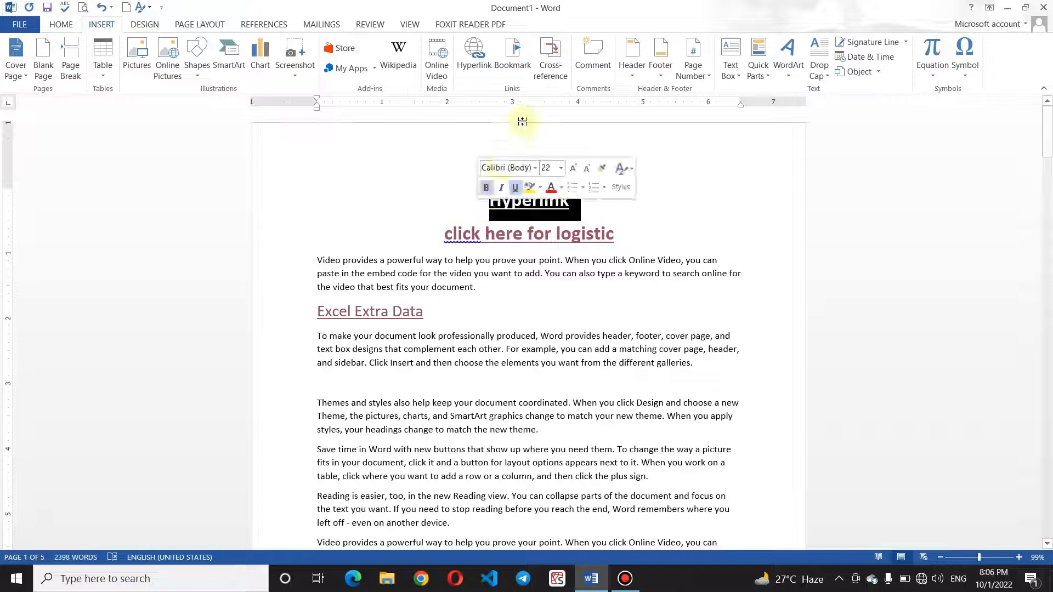
{"action": "left_click", "coordinate": [513, 55]}
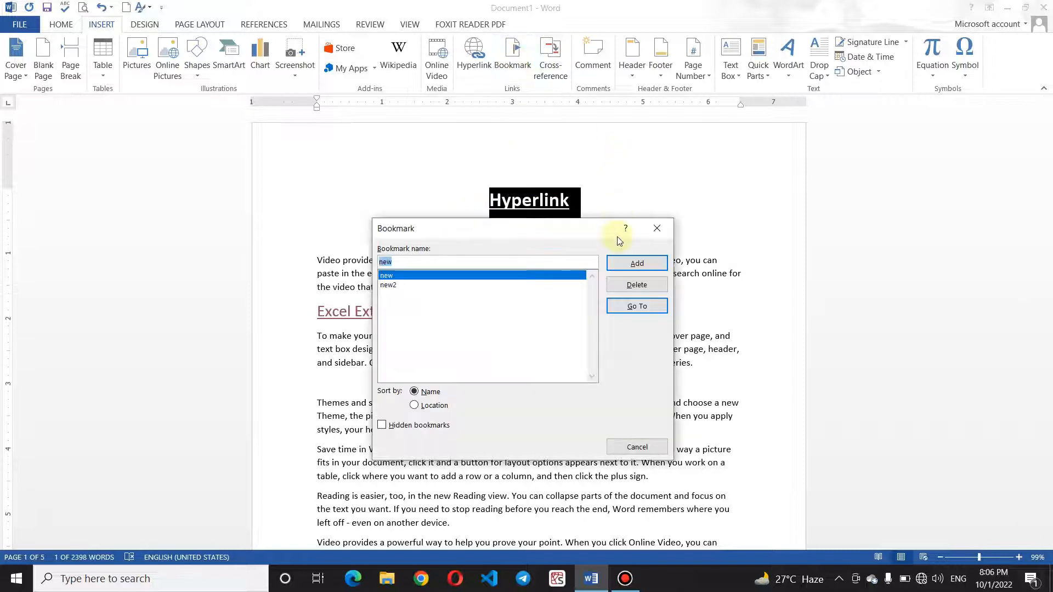
{"action": "left_click", "coordinate": [430, 262]}
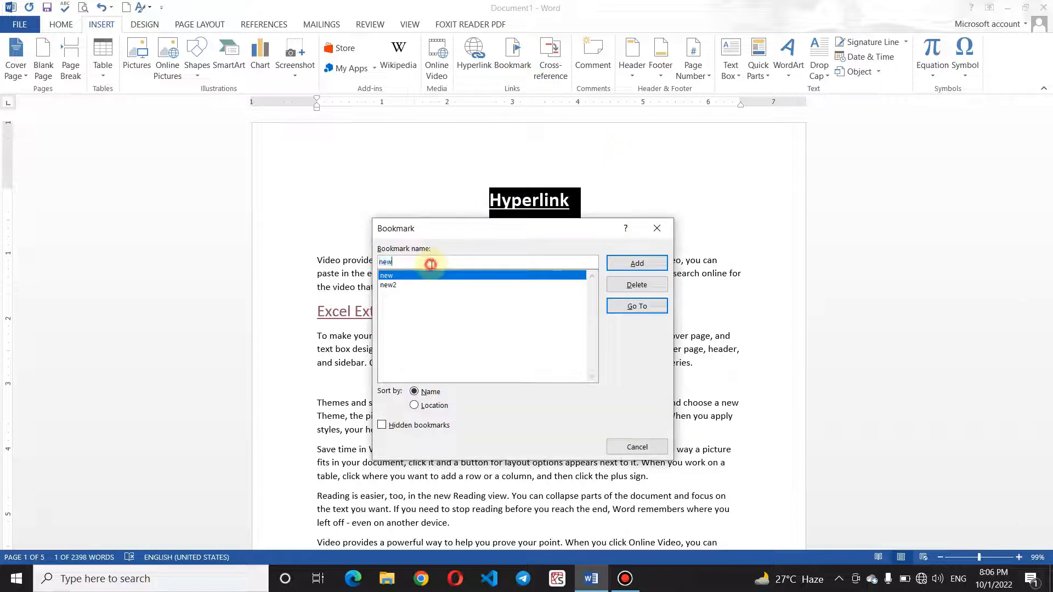
{"action": "key", "text": "BackSpace"}
{"action": "key", "text": "BackSpace"}
{"action": "key", "text": "BackSpace"}
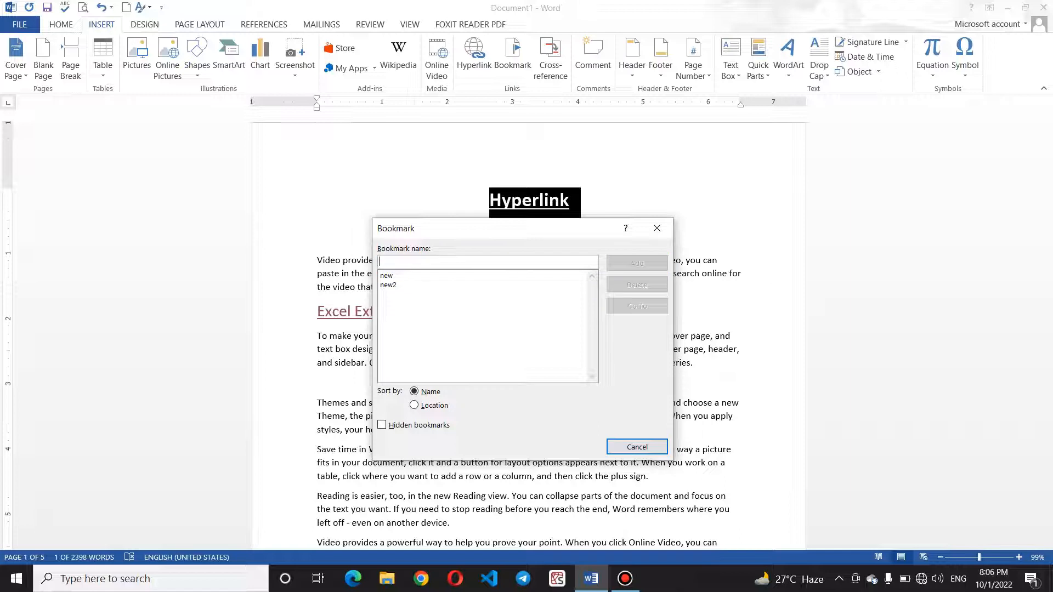
{"action": "type", "text": "heading"}
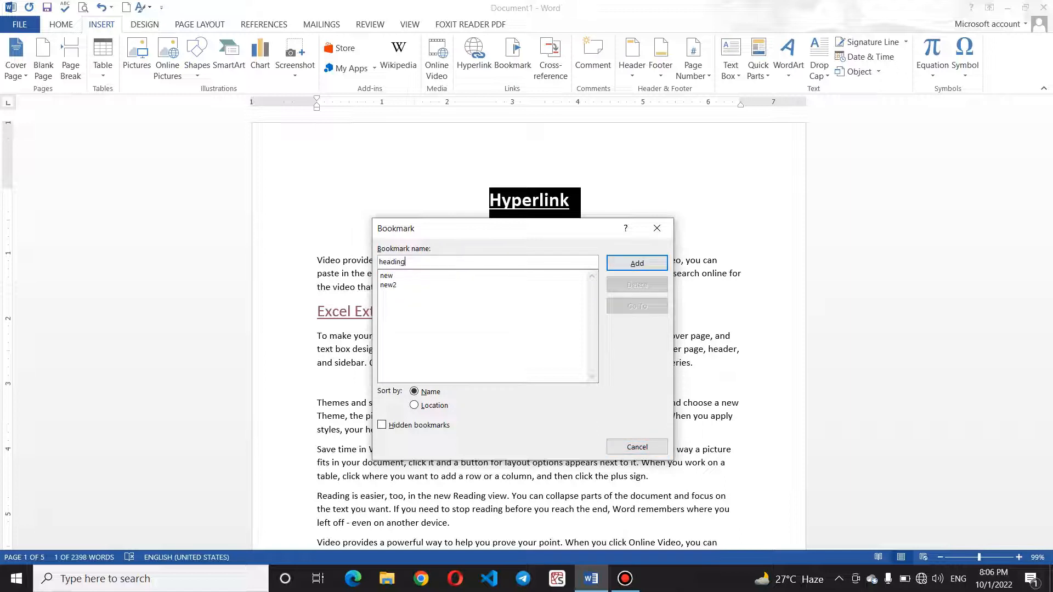
{"action": "left_click", "coordinate": [636, 264]}
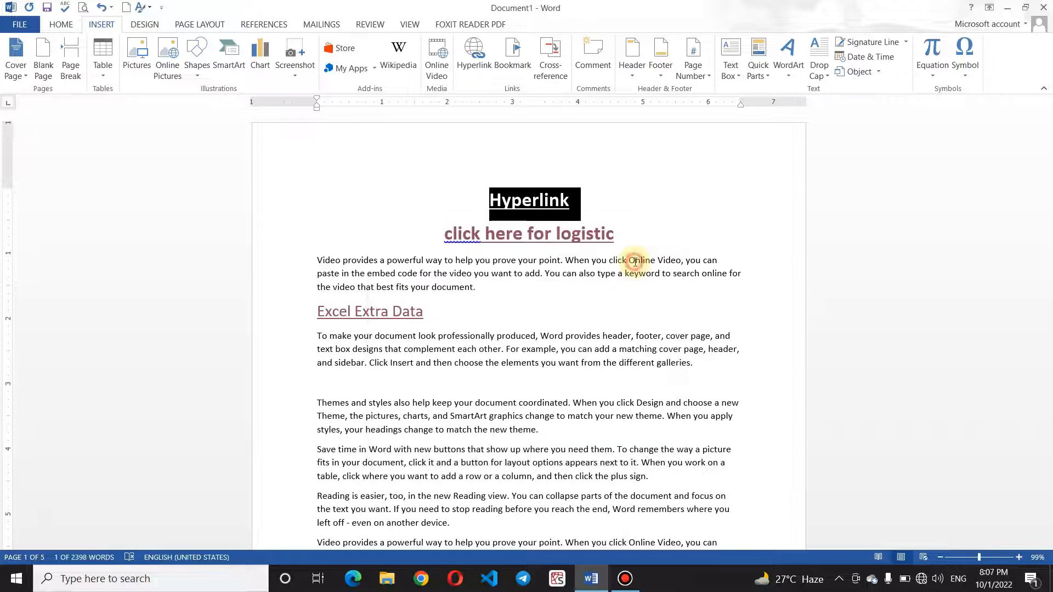
{"action": "left_click", "coordinate": [706, 215]}
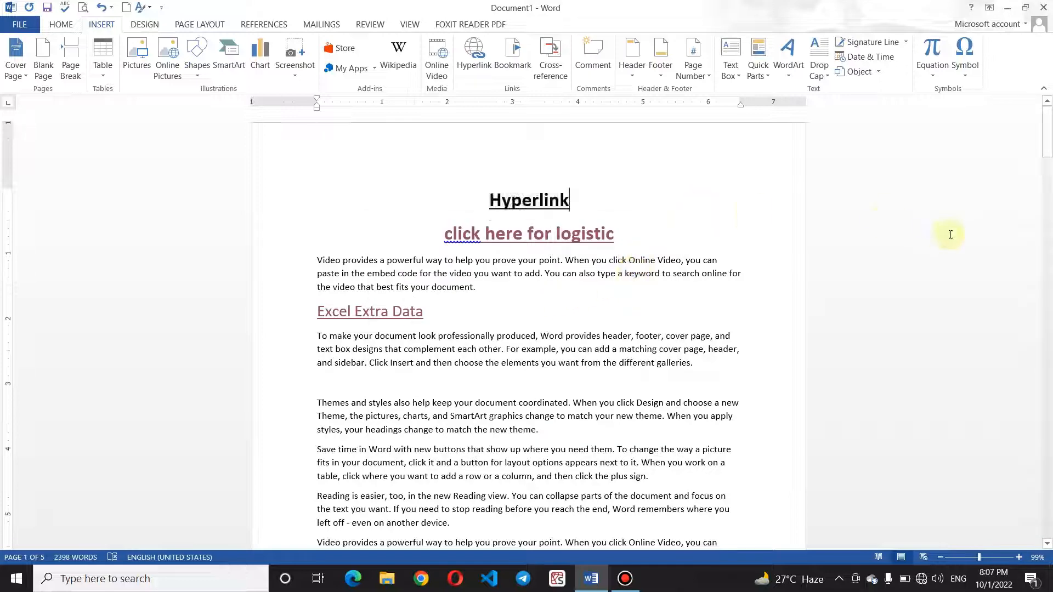
Add the line "Heading" below the last paragraph on page 5, leaving a blank line above it
{"action": "left_click_drag", "start_coordinate": [1046, 132], "coordinate": [1049, 476]}
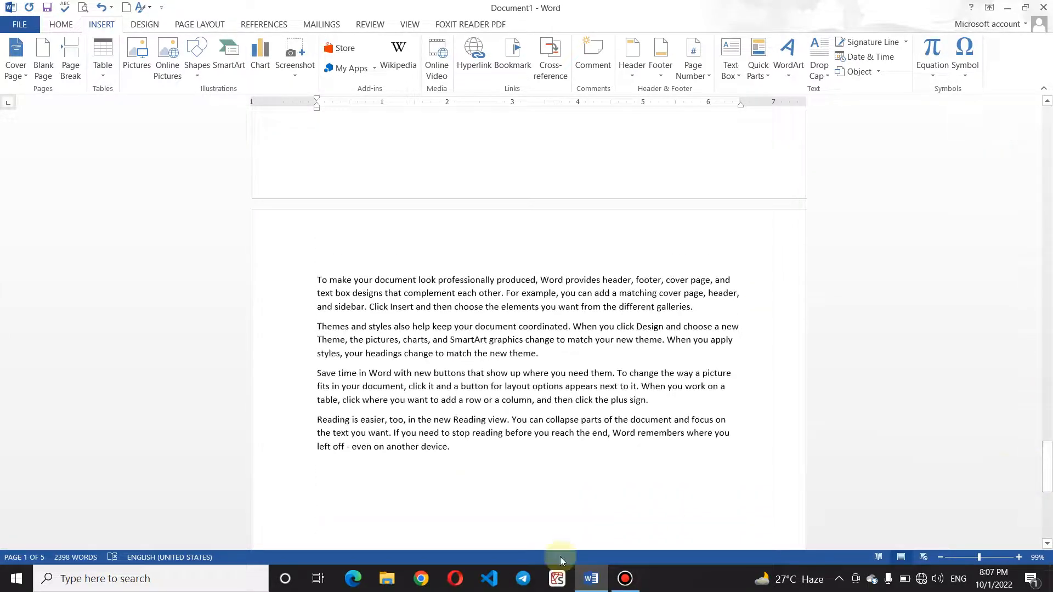
{"action": "left_click", "coordinate": [500, 456]}
{"action": "type", "text": "k"}
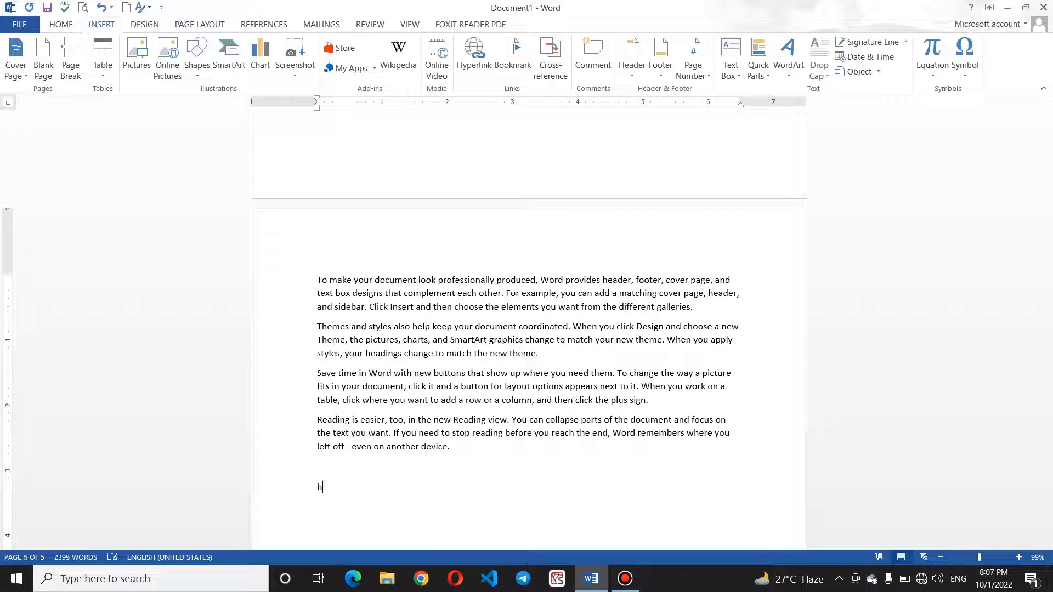
{"action": "key", "text": "BackSpace"}
{"action": "type", "text": "heading"}
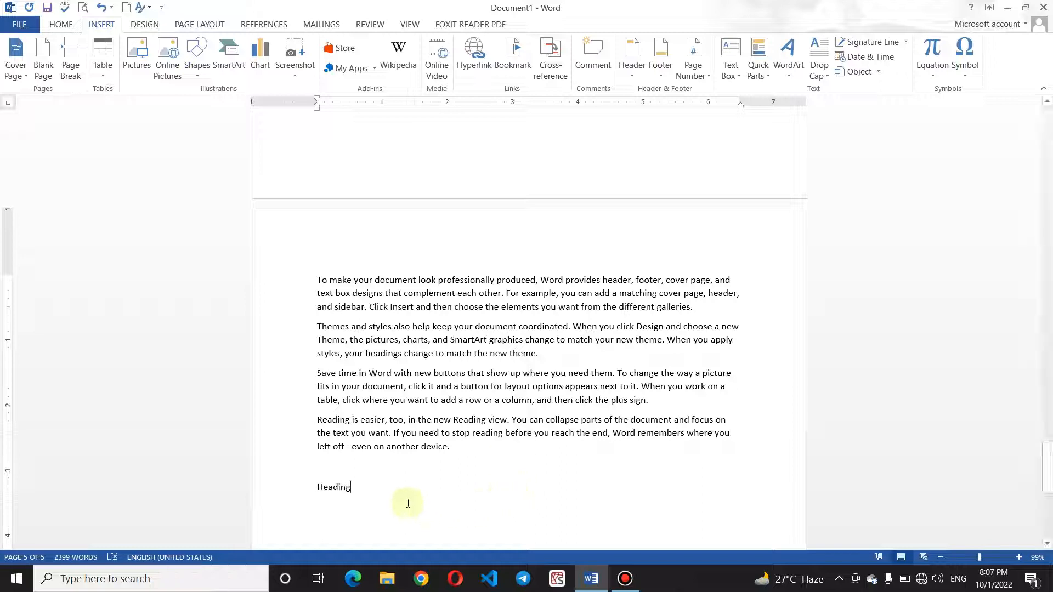
Format the "Heading" line on page 5 as light blue, underlined text at size 14
{"action": "left_click_drag", "start_coordinate": [404, 501], "coordinate": [302, 488]}
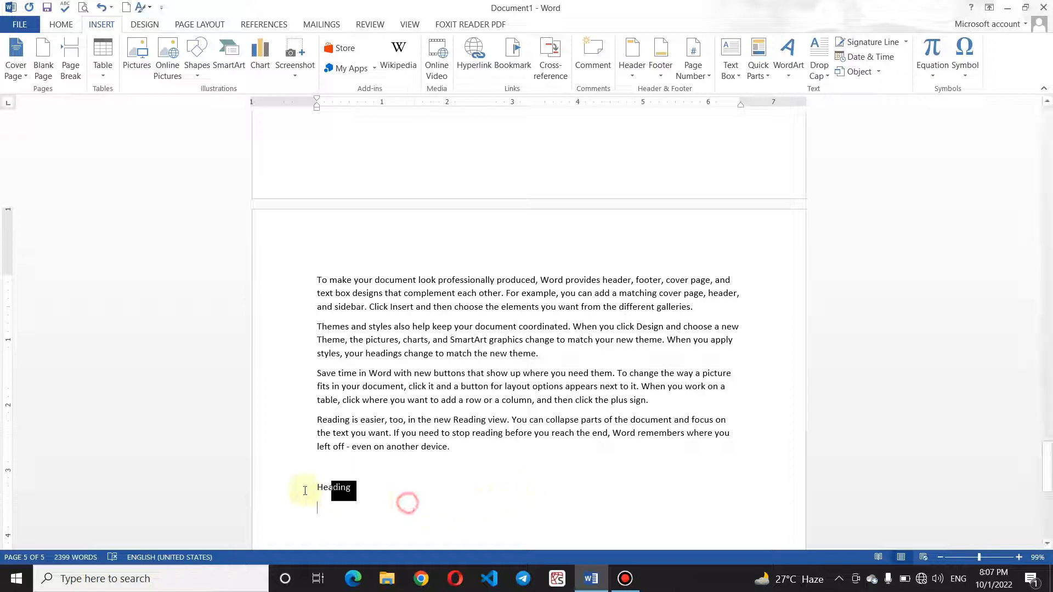
{"action": "left_click", "coordinate": [61, 24]}
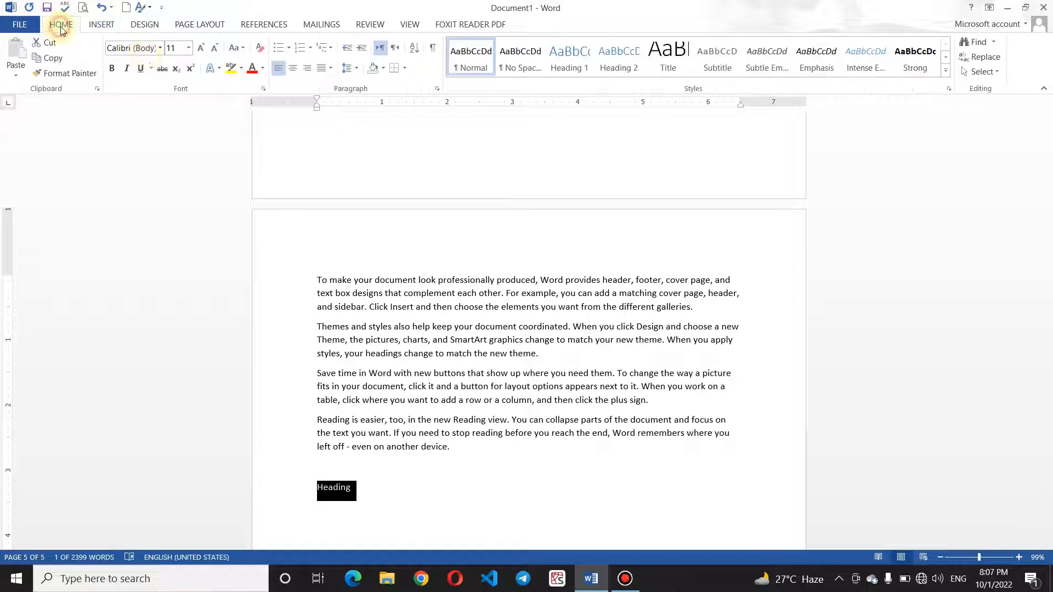
{"action": "left_click", "coordinate": [263, 69]}
{"action": "left_click", "coordinate": [319, 188]}
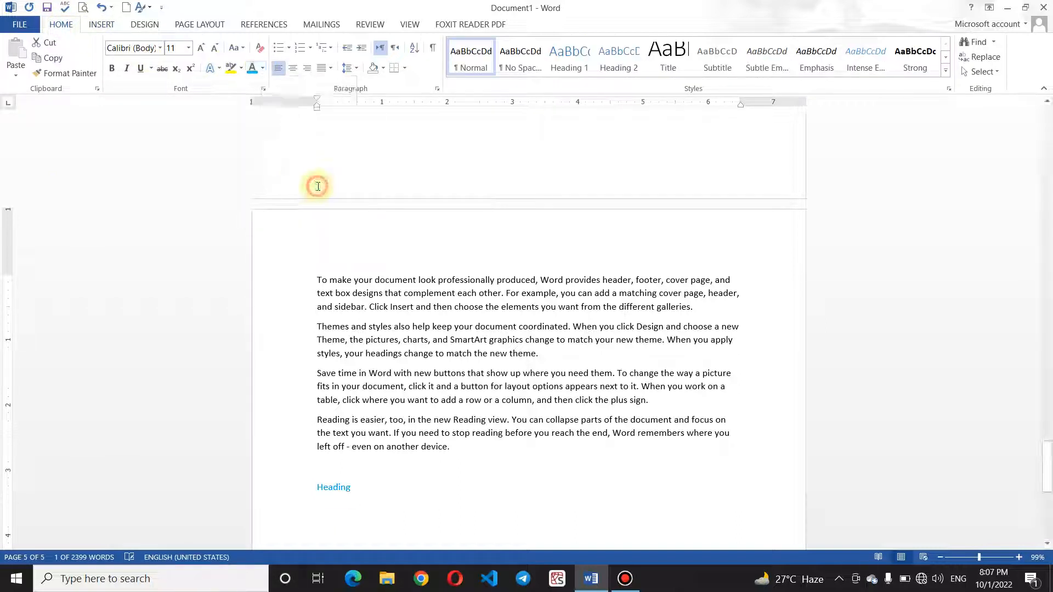
{"action": "left_click", "coordinate": [201, 48]}
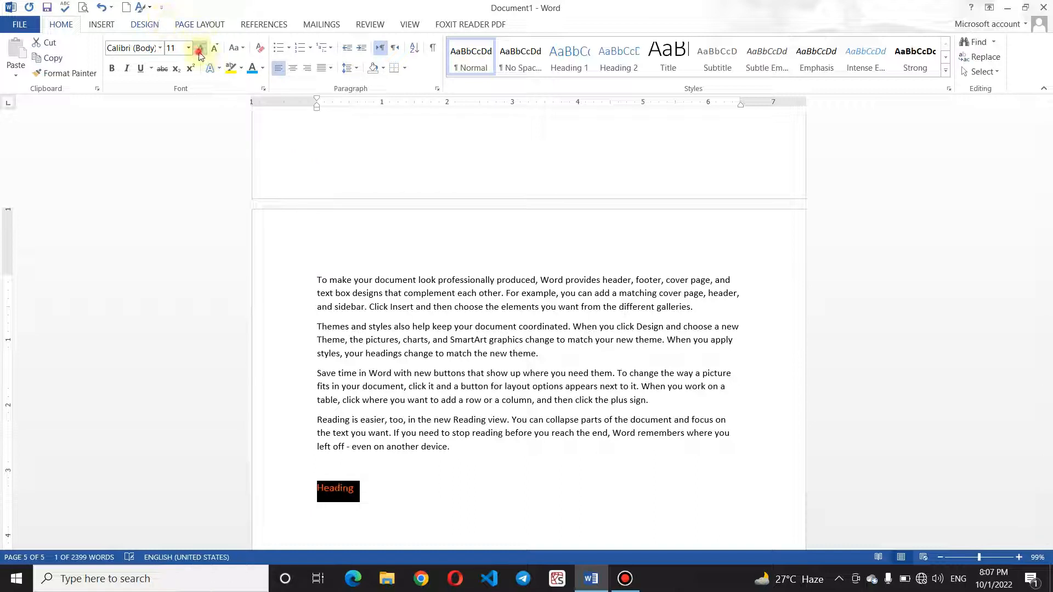
{"action": "left_click", "coordinate": [200, 48]}
{"action": "left_click", "coordinate": [140, 68]}
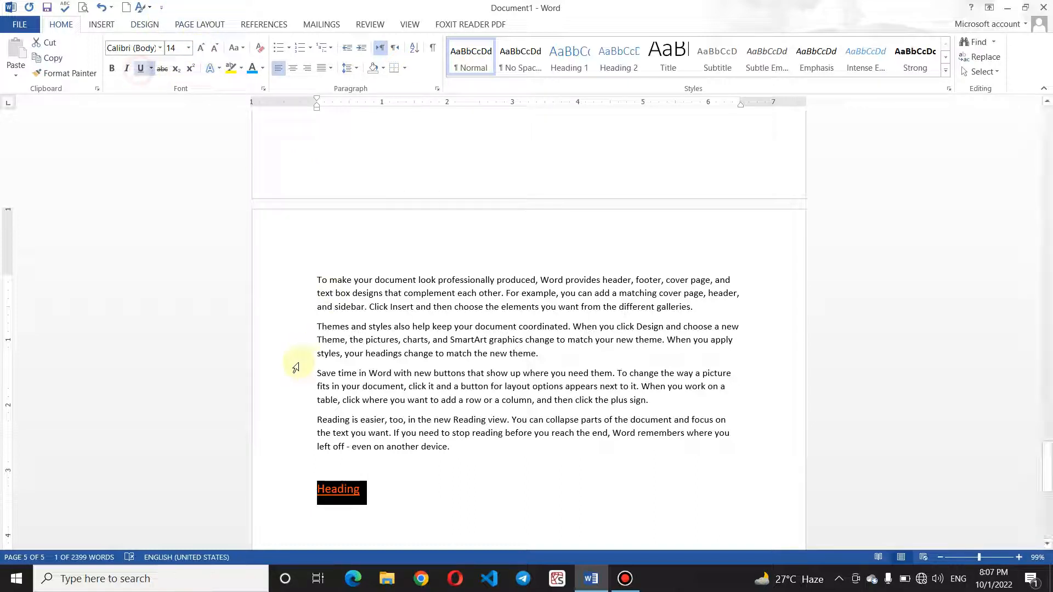
{"action": "left_click", "coordinate": [362, 492]}
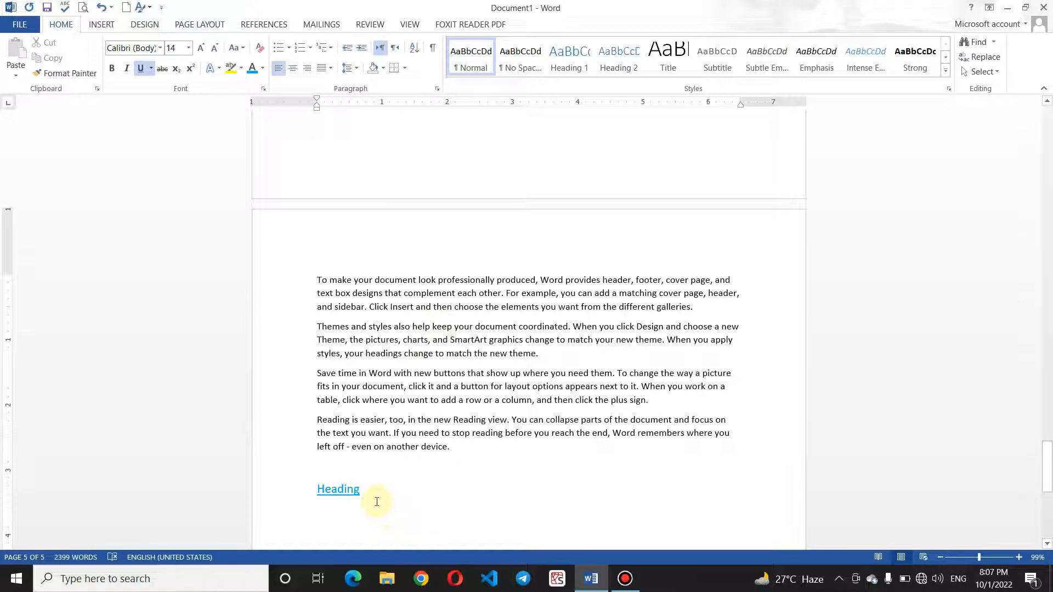
{"action": "left_click", "coordinate": [332, 489]}
{"action": "left_click", "coordinate": [357, 493], "text": "shift"}
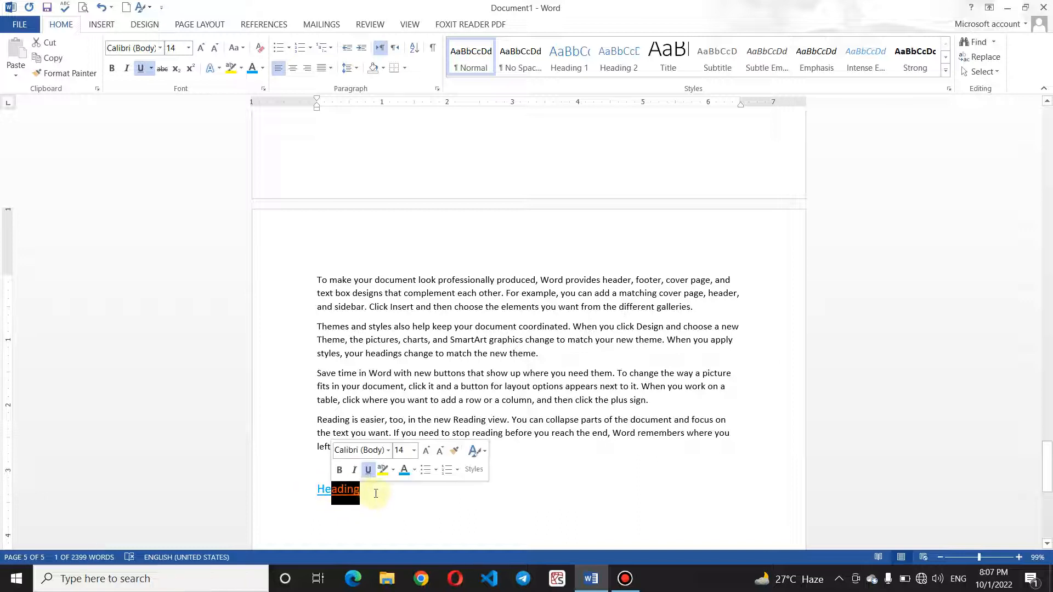
{"action": "left_click", "coordinate": [368, 491]}
Start a hyperlink on the blank line above "Heading" and target the heading bookmark
{"action": "left_click", "coordinate": [332, 469]}
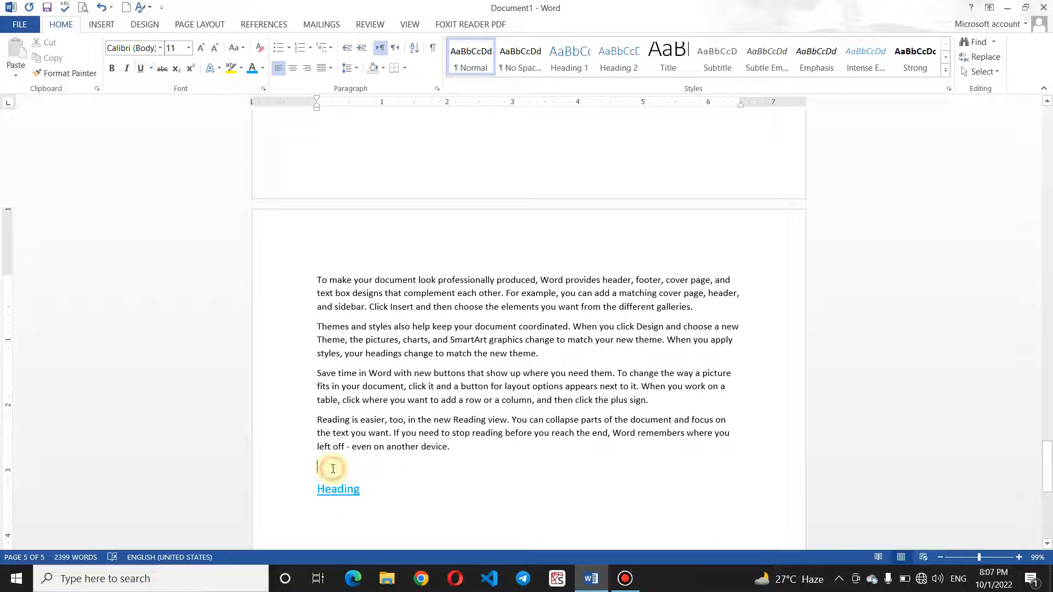
{"action": "left_click", "coordinate": [102, 23]}
{"action": "left_click", "coordinate": [474, 55]}
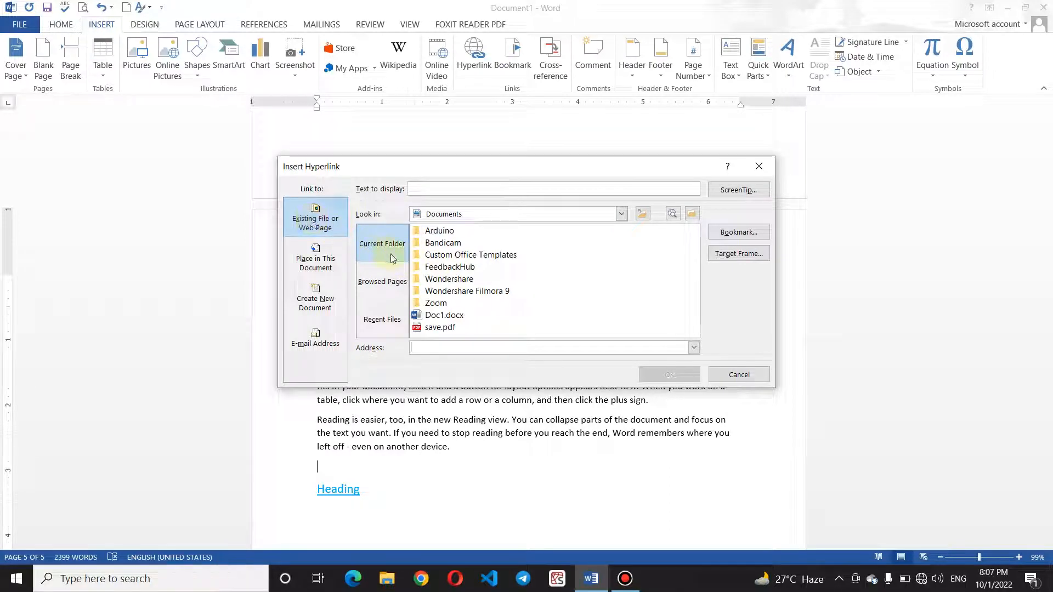
{"action": "left_click", "coordinate": [739, 231]}
{"action": "left_click", "coordinate": [417, 229]}
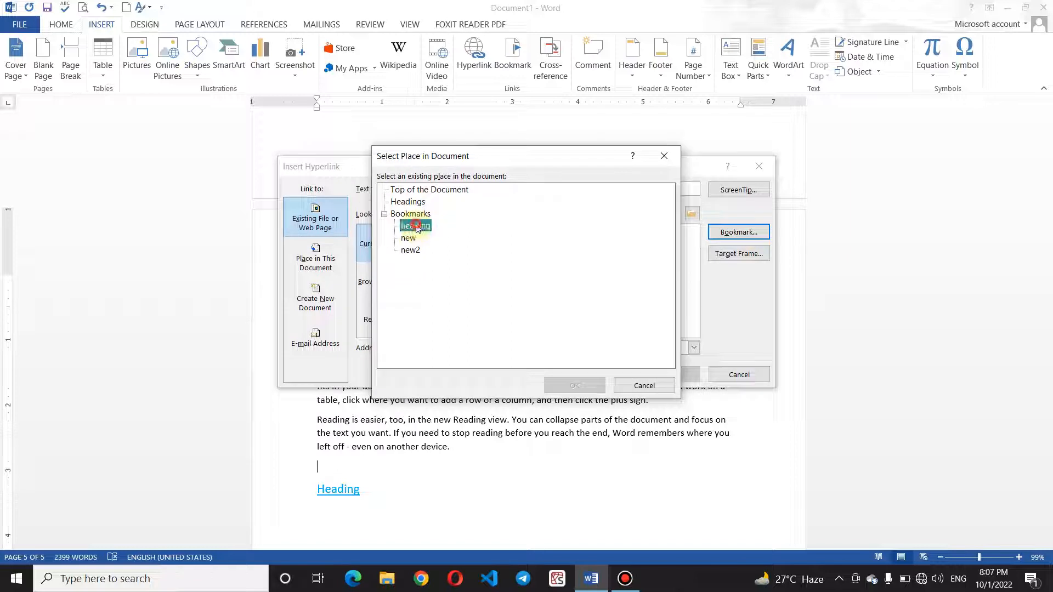
{"action": "left_click", "coordinate": [580, 386]}
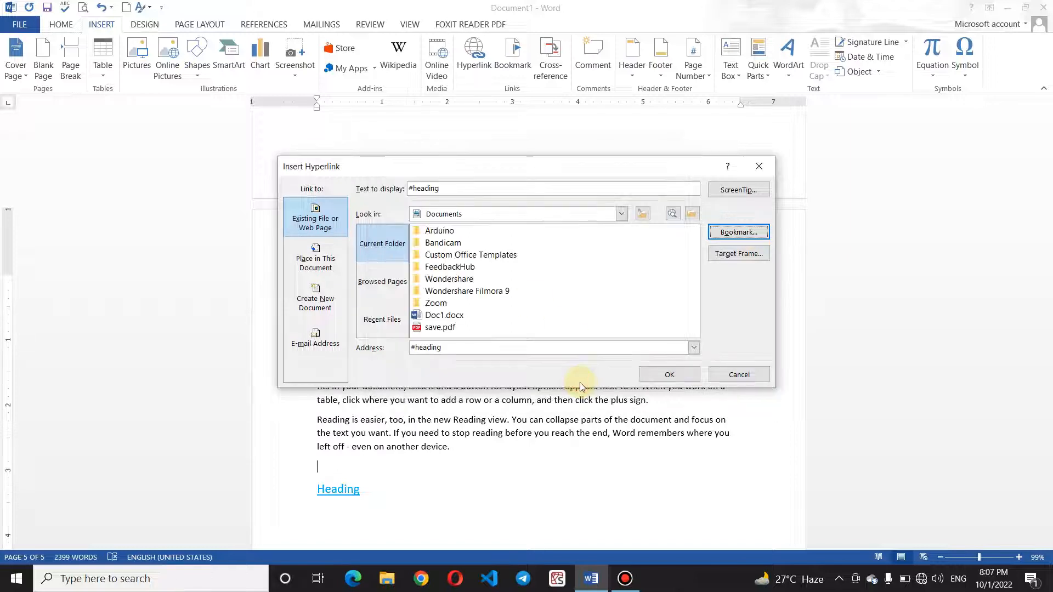
Replace the hyperlink's display text with "First Page"
{"action": "left_click", "coordinate": [454, 189]}
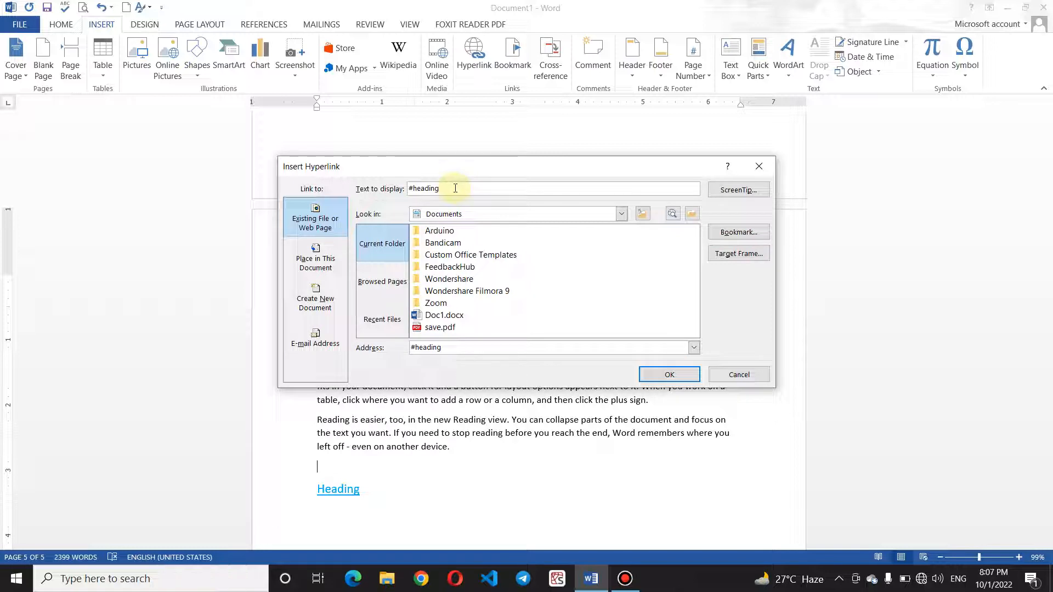
{"action": "key", "text": "BackSpace"}
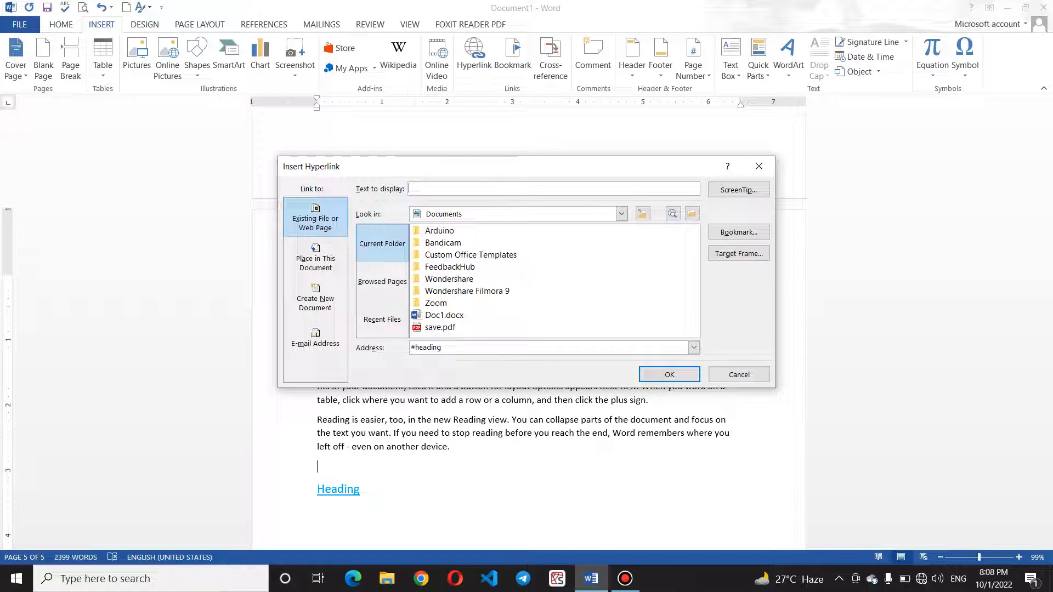
{"action": "type", "text": "H"}
{"action": "key", "text": "BackSpace"}
{"action": "key", "text": "BackSpace"}
{"action": "key", "text": "BackSpace"}
{"action": "key", "text": "BackSpace"}
{"action": "key", "text": "BackSpace"}
{"action": "key", "text": "BackSpace"}
{"action": "key", "text": "BackSpace"}
{"action": "key", "text": "BackSpace"}
{"action": "type", "text": "First Page"}
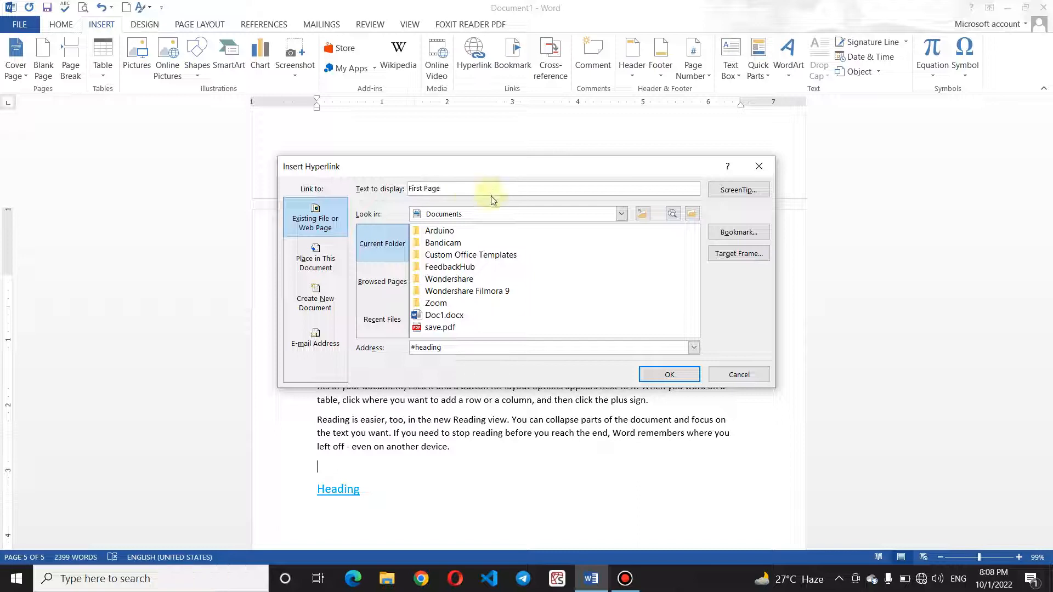
Set the hyperlink's ScreenTip to "Click here to go the First Heading" and insert the link
{"action": "left_click", "coordinate": [751, 190]}
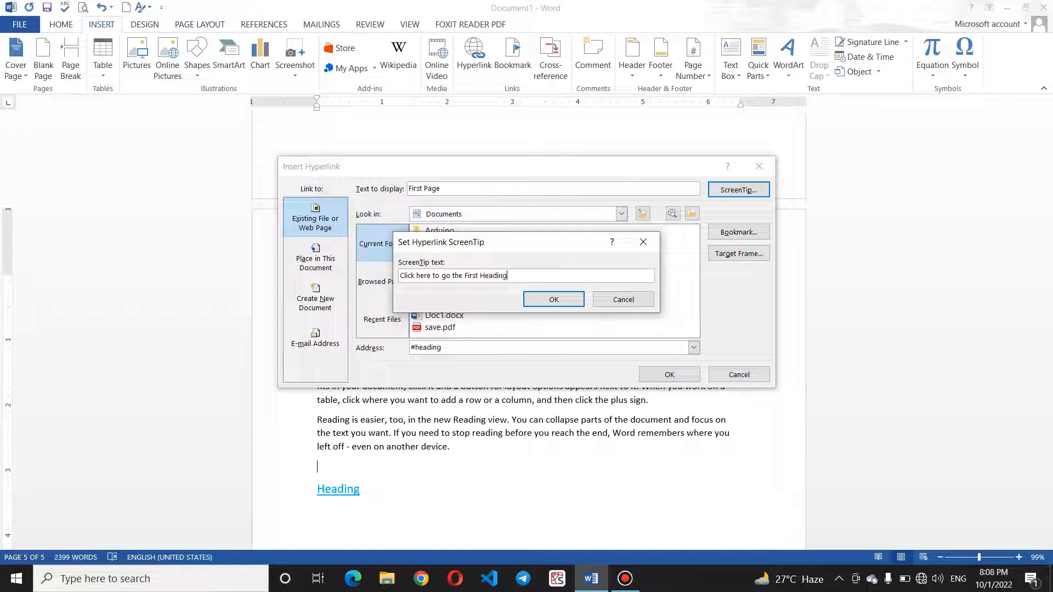
{"action": "left_click", "coordinate": [553, 299]}
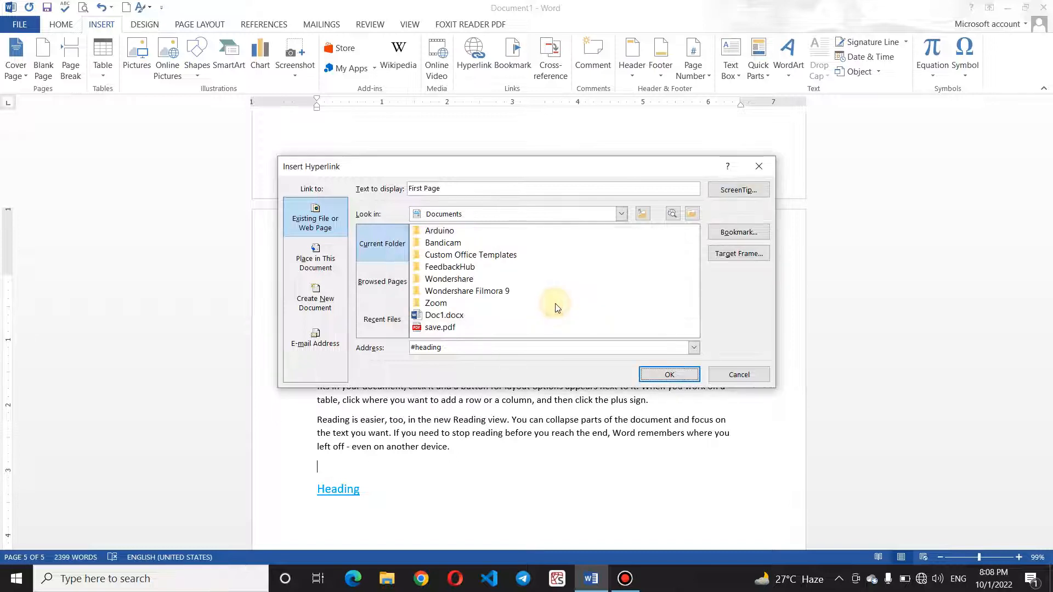
{"action": "left_click", "coordinate": [686, 377]}
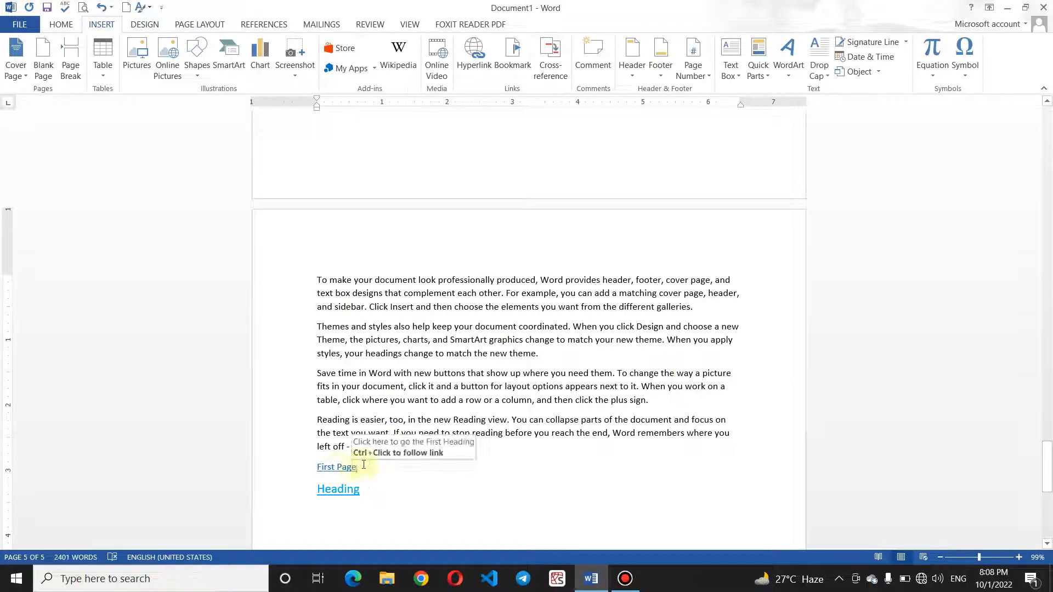
Delete the "Heading" line below the First Page link on page 5
{"action": "left_click", "coordinate": [371, 489]}
{"action": "key", "text": "BackSpace"}
{"action": "key", "text": "BackSpace"}
{"action": "key", "text": "BackSpace"}
{"action": "key", "text": "BackSpace"}
{"action": "key", "text": "BackSpace"}
{"action": "key", "text": "BackSpace"}
{"action": "key", "text": "BackSpace"}
{"action": "key", "text": "BackSpace"}
{"action": "key", "text": "BackSpace"}
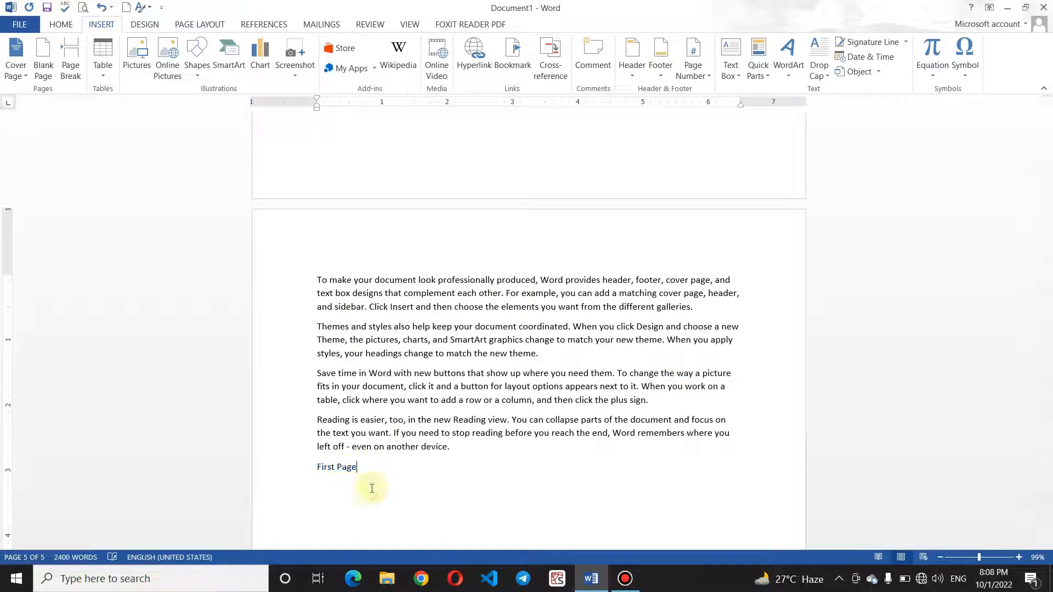
Undo the accidental removal of the First Page hyperlink and follow the link to its bookmark
{"action": "triple_click", "coordinate": [390, 472]}
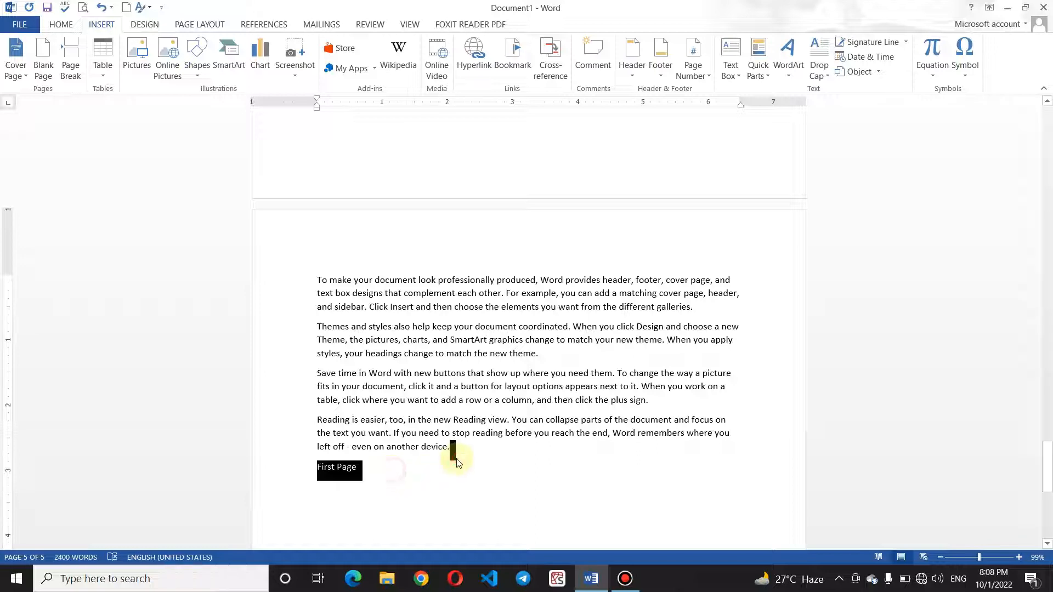
{"action": "left_click", "coordinate": [452, 455]}
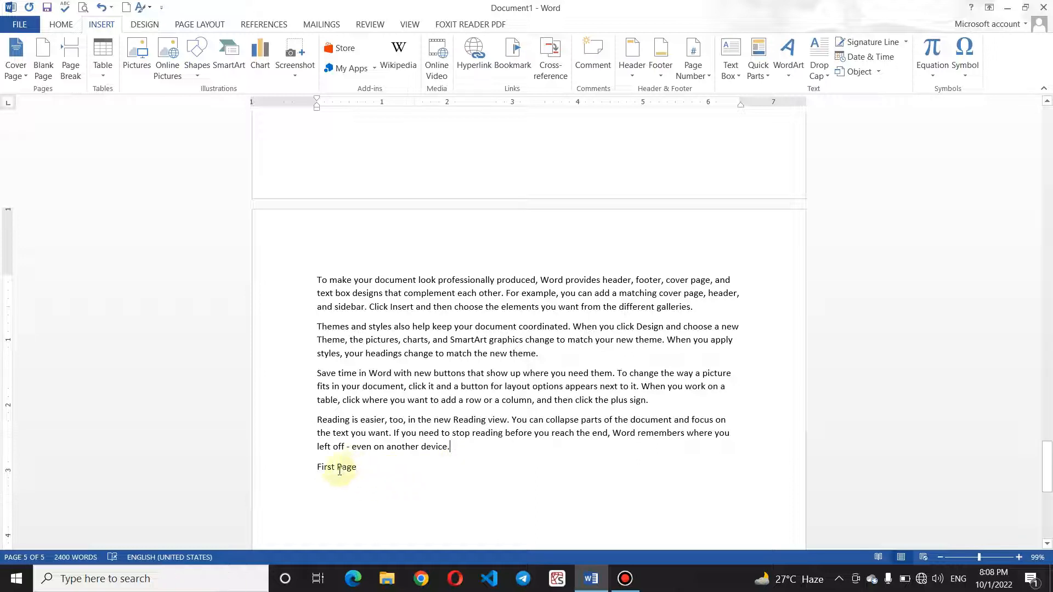
{"action": "left_click", "coordinate": [367, 468]}
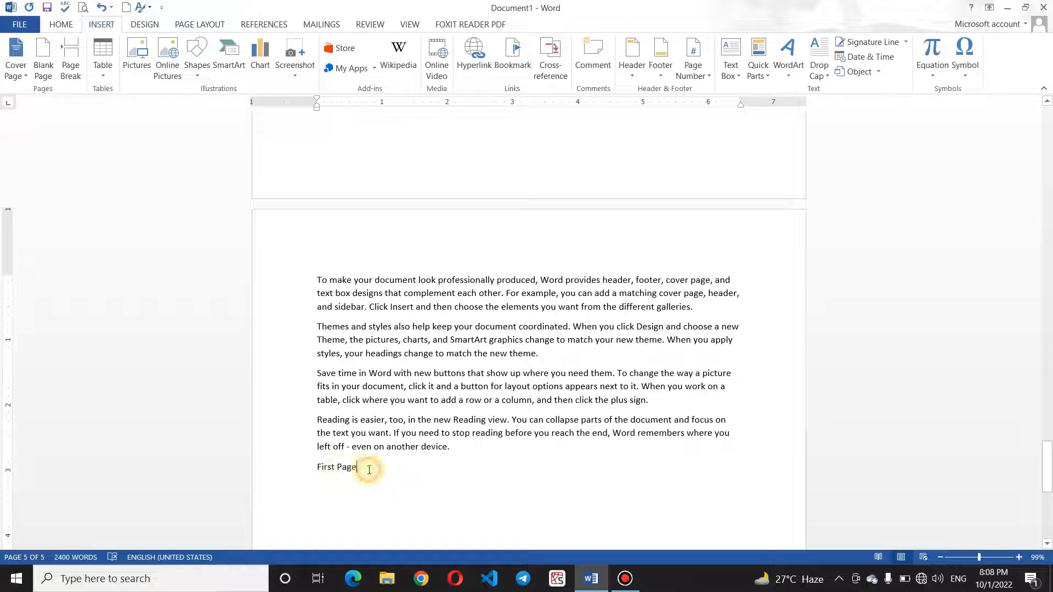
{"action": "left_click", "coordinate": [103, 7]}
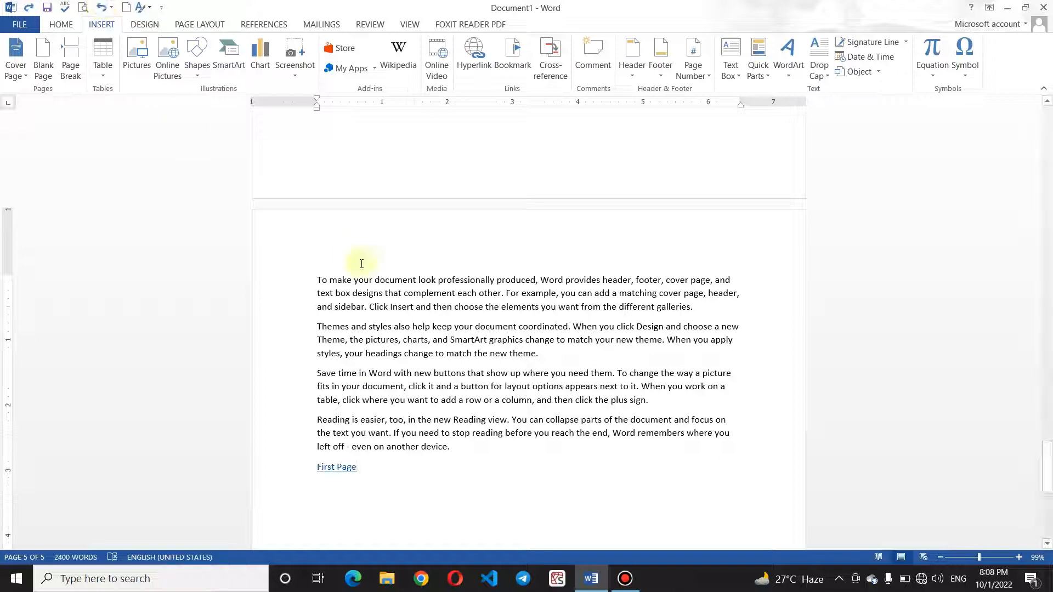
{"action": "left_click", "coordinate": [333, 471], "text": "ctrl"}
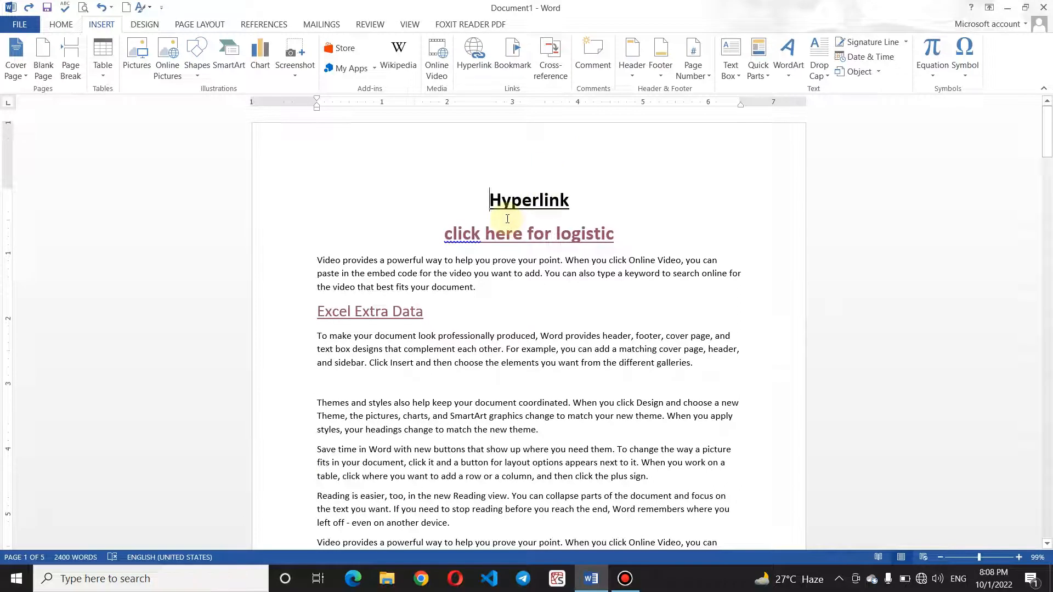
Start a hyperlink after the "Hyperlink" title to a new document named links.docx, with display text "my fnew linked file"
{"action": "left_click", "coordinate": [593, 196]}
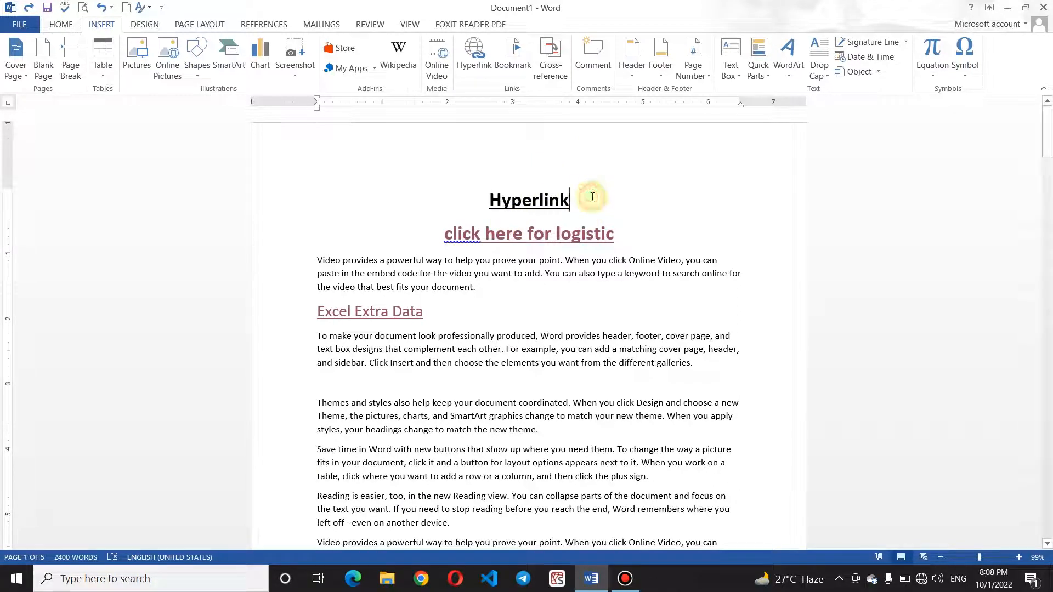
{"action": "left_click", "coordinate": [481, 64]}
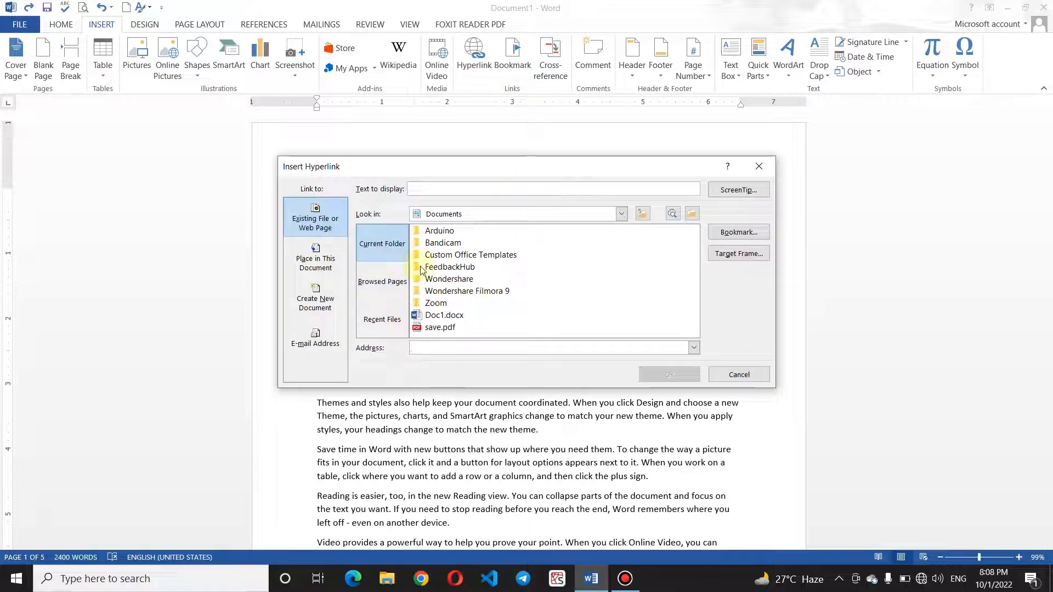
{"action": "left_click", "coordinate": [328, 291]}
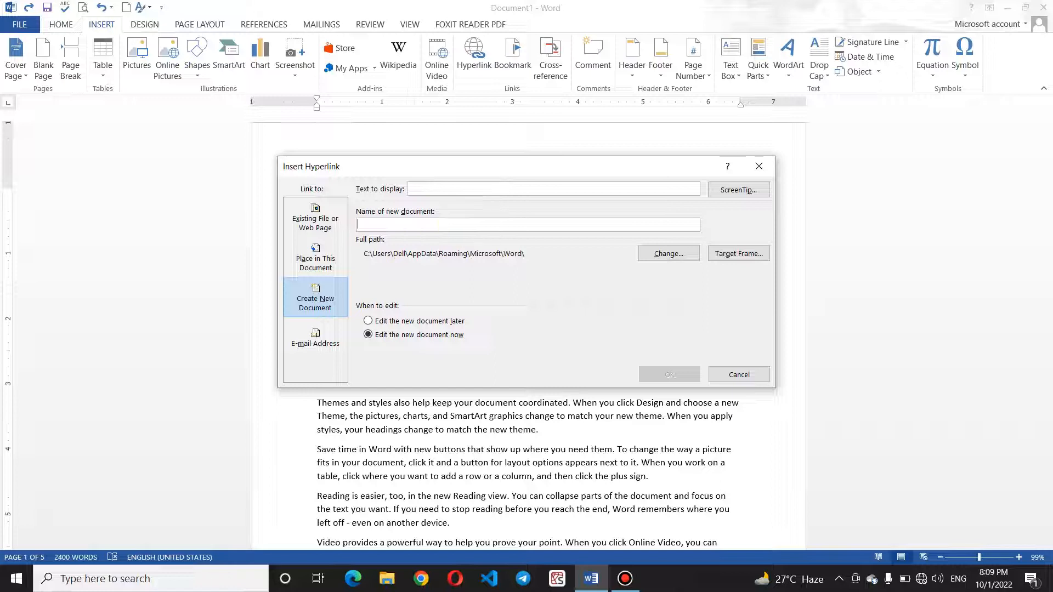
{"action": "type", "text": "I"}
{"action": "type", "text": "ink"}
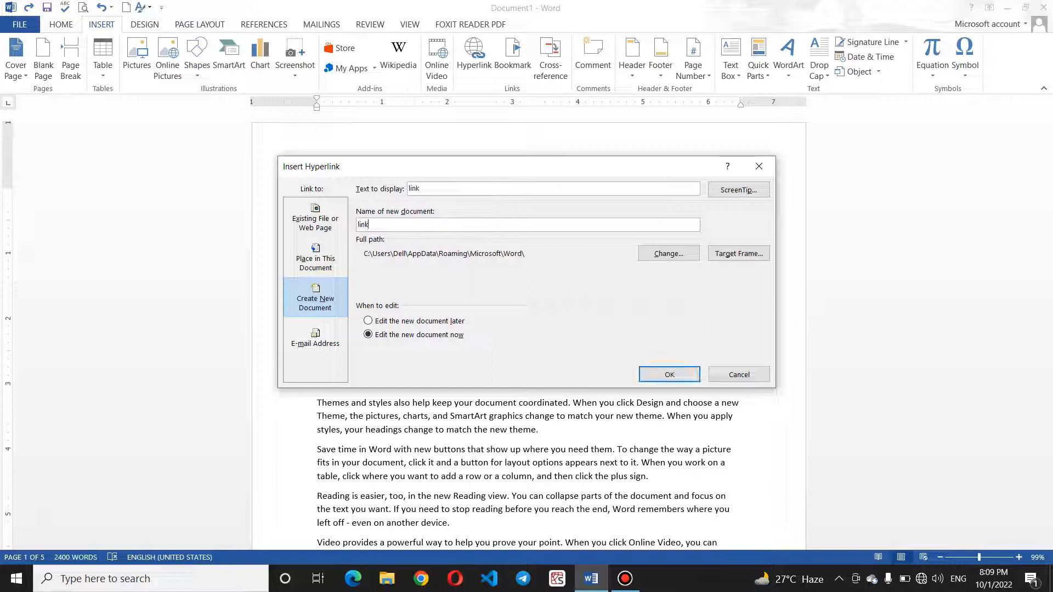
{"action": "type", "text": "s.docx"}
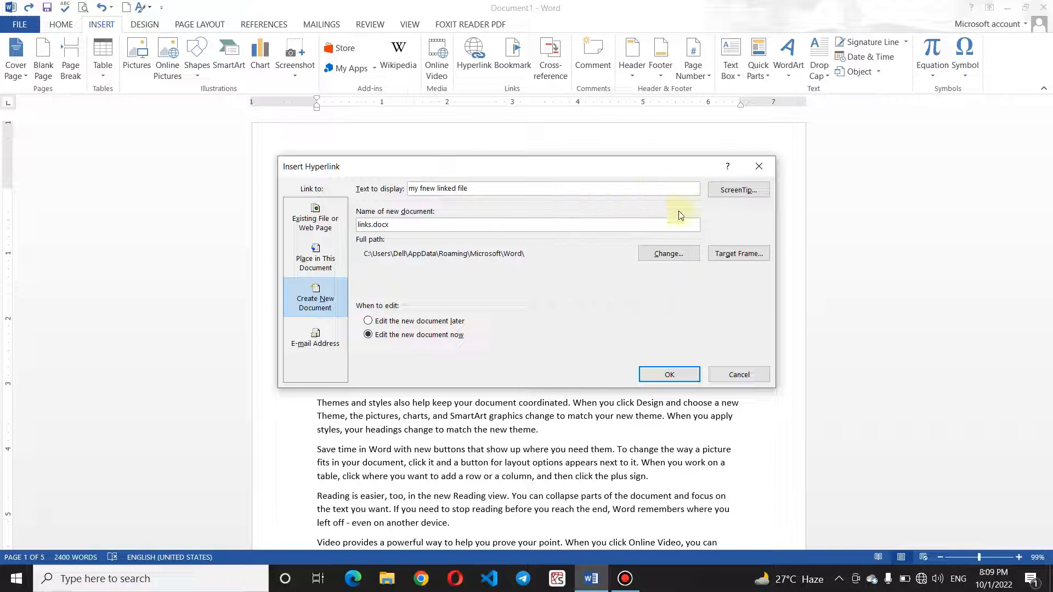
Set the hyperlink's ScreenTip to "i created it for my self" and insert the link, creating the new document for immediate editing
{"action": "left_click", "coordinate": [742, 192]}
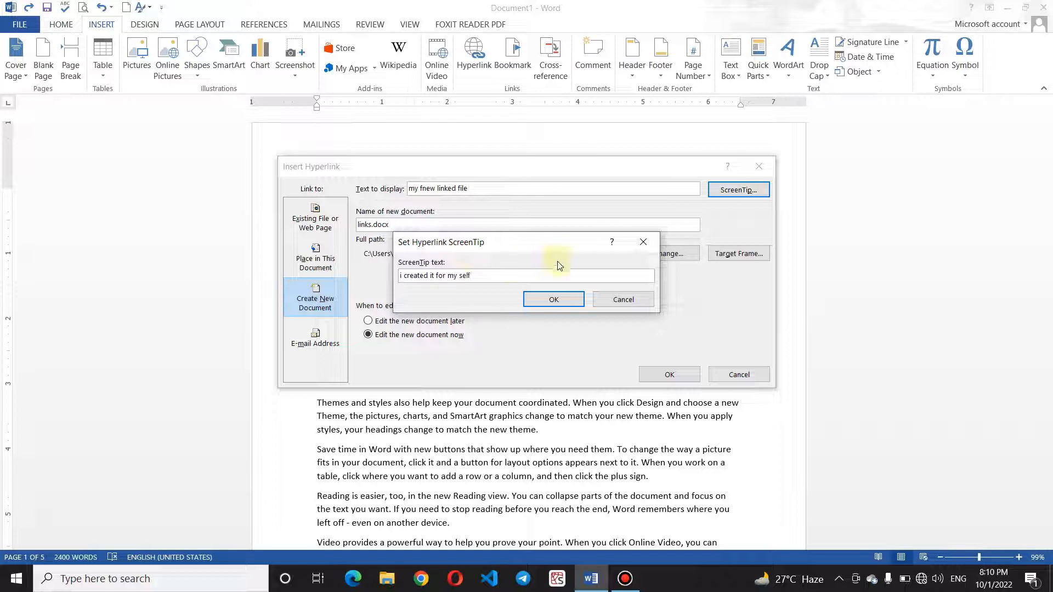
{"action": "left_click", "coordinate": [548, 299]}
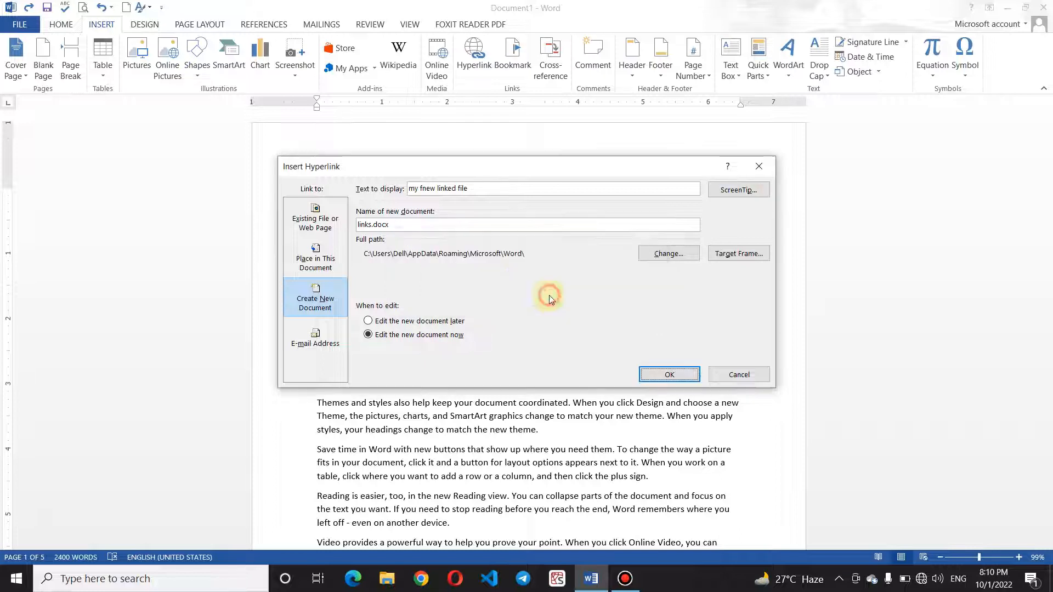
{"action": "left_click", "coordinate": [690, 377]}
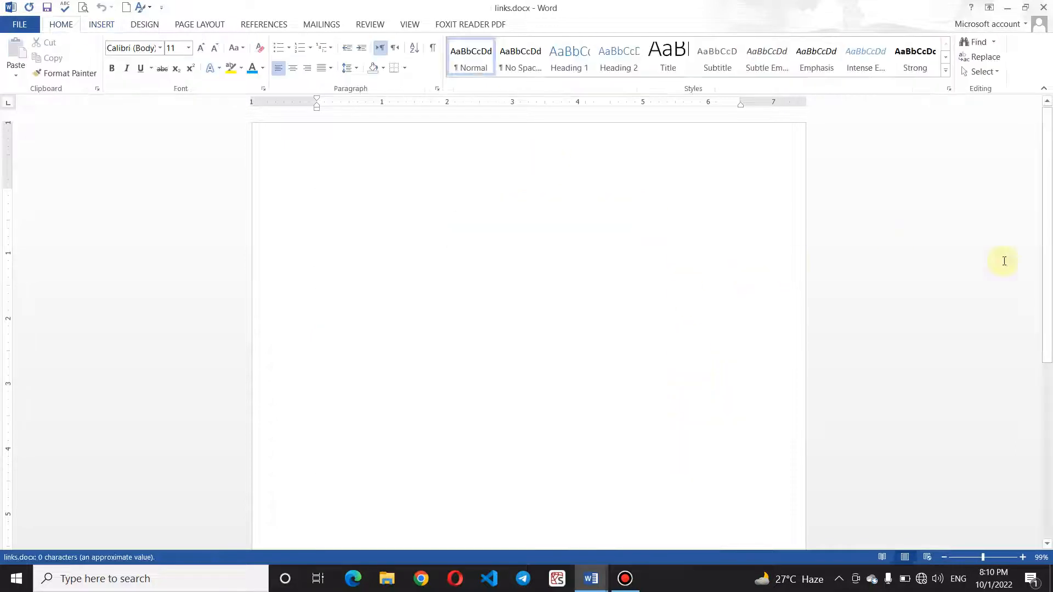
Return to Document1 and move the "my fnew linked file" link onto its own line below the Hyperlink title
{"action": "left_click_drag", "start_coordinate": [1048, 222], "coordinate": [1047, 187]}
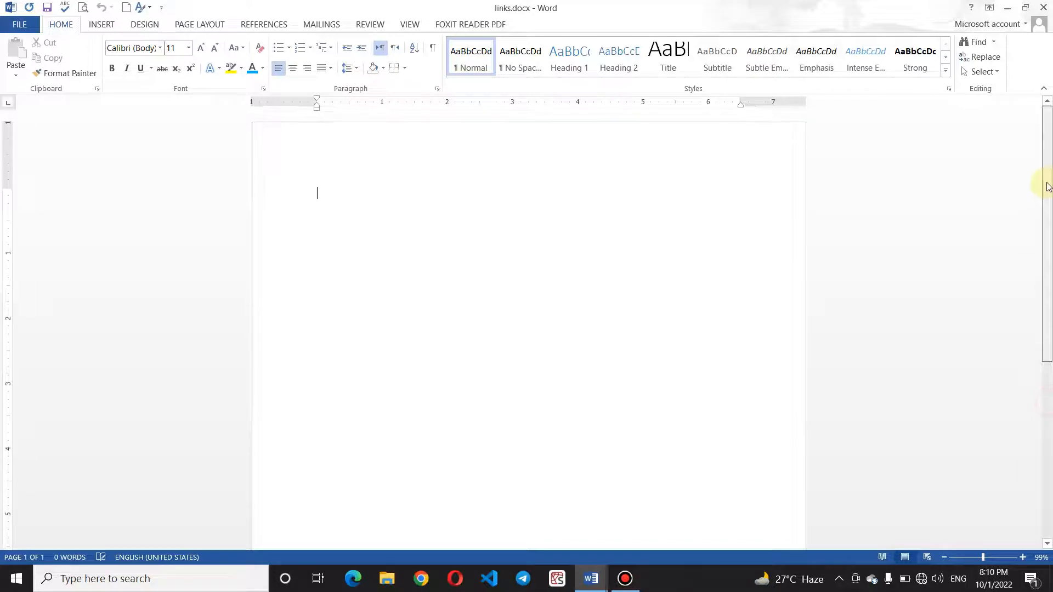
{"action": "left_click", "coordinate": [591, 578]}
{"action": "left_click", "coordinate": [505, 494]}
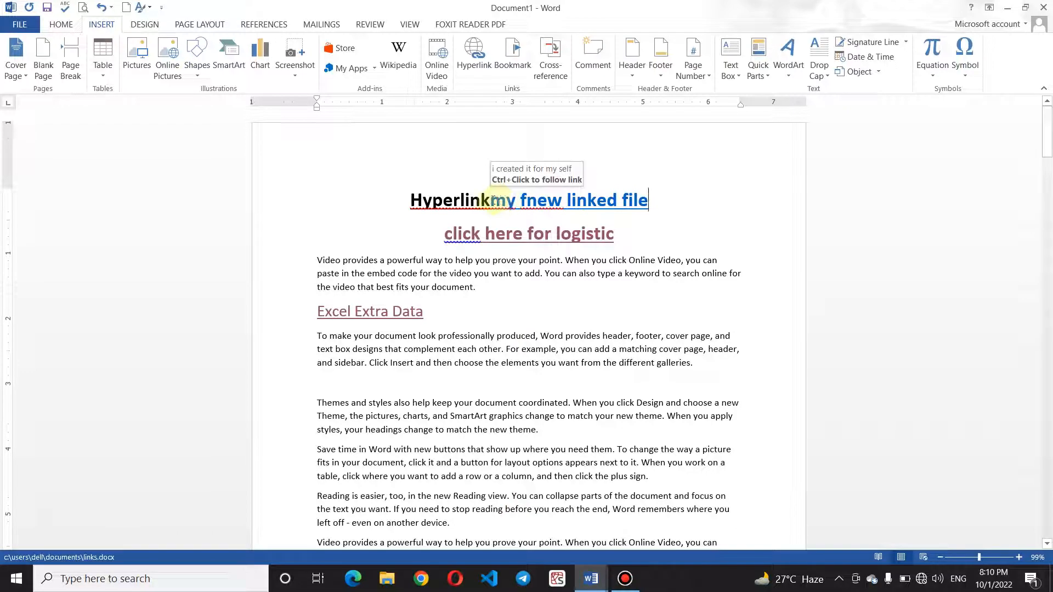
{"action": "left_click", "coordinate": [490, 200]}
{"action": "key", "text": "Return"}
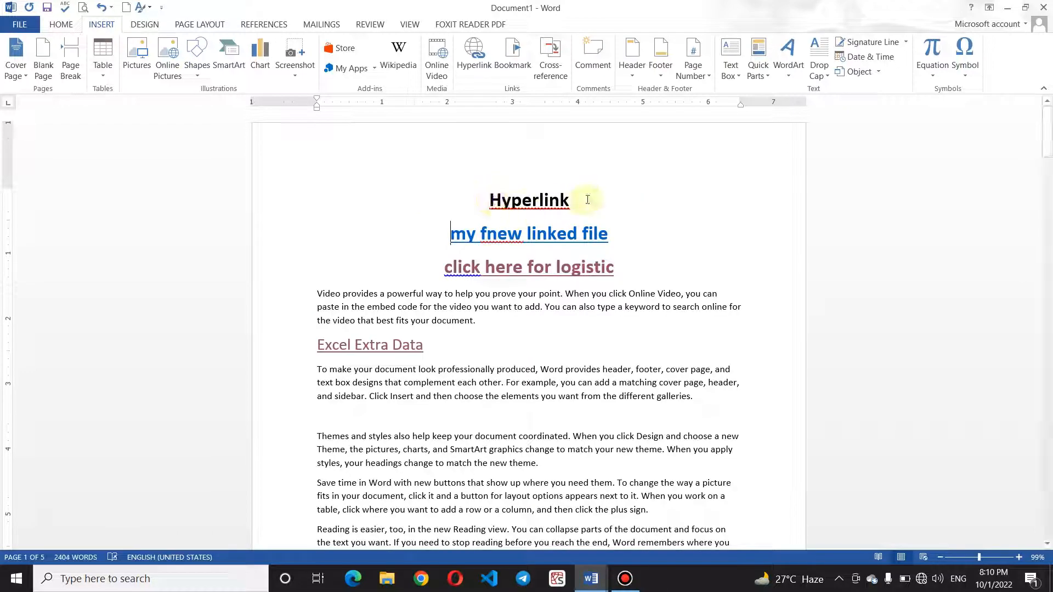
Follow the "my fnew linked file" link and fill links.docx with sample text using =rand()
{"action": "left_click", "coordinate": [585, 201]}
{"action": "mouse_move", "coordinate": [549, 236]}
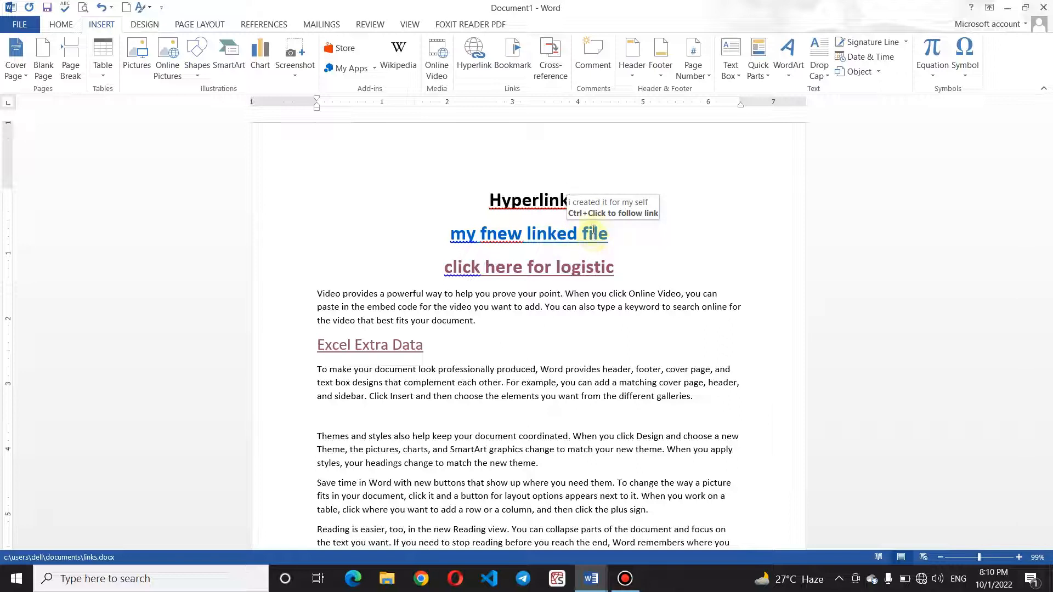
{"action": "left_click", "coordinate": [554, 233], "text": "ctrl"}
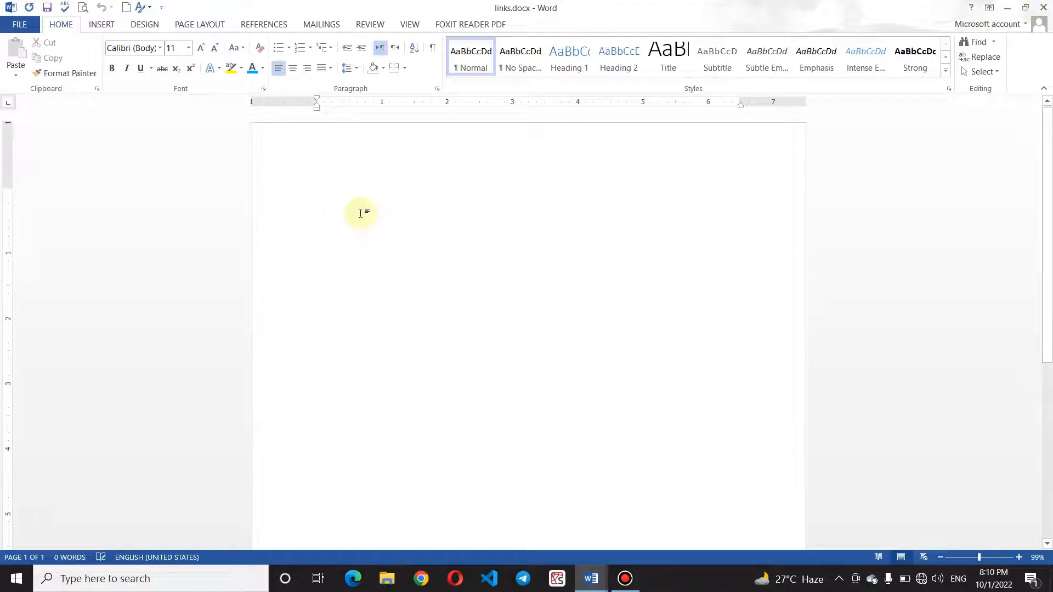
{"action": "type", "text": "=rand("}
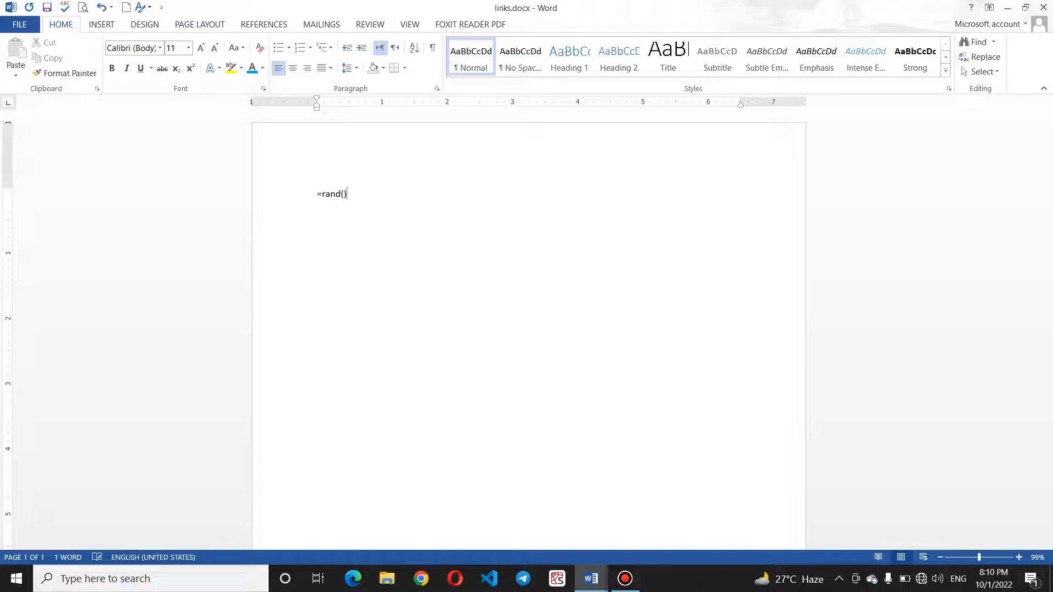
{"action": "key", "text": "Return"}
Save the document to the Desktop as links.docx in Word Document format and close it
{"action": "left_click", "coordinate": [20, 24]}
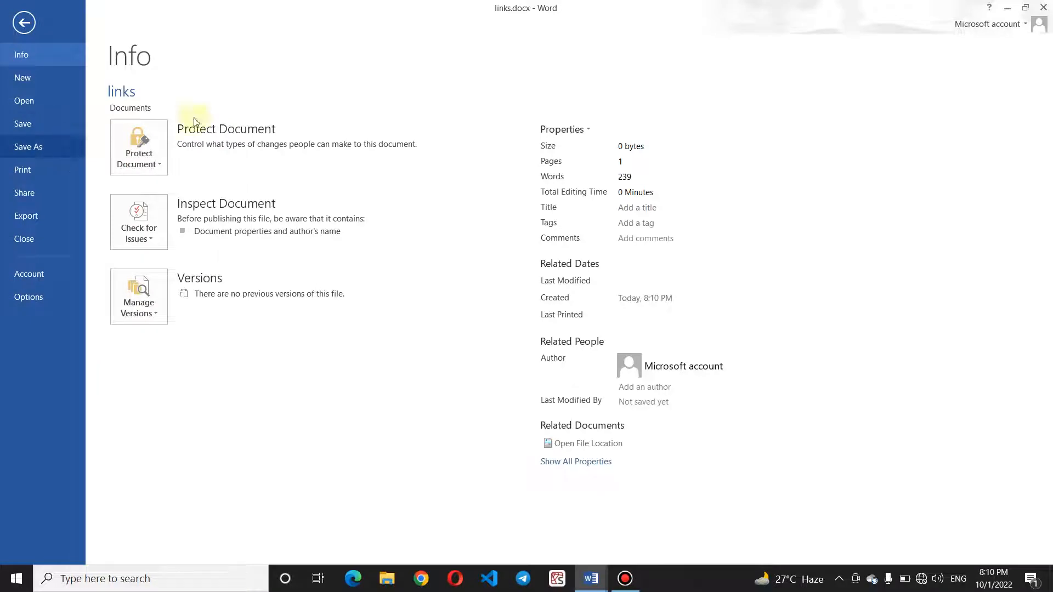
{"action": "left_click", "coordinate": [50, 144]}
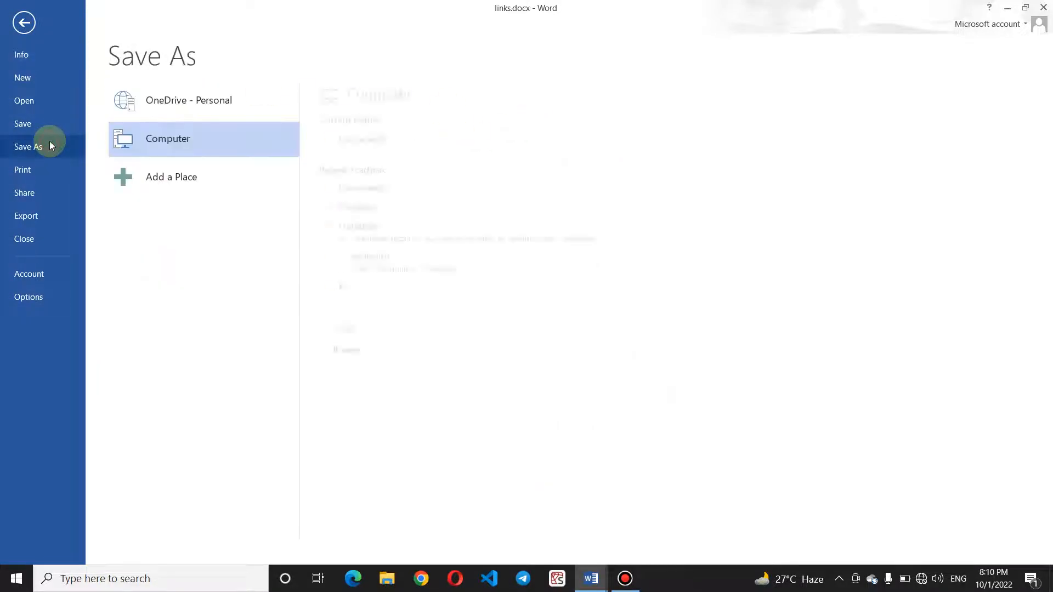
{"action": "left_click", "coordinate": [370, 214]}
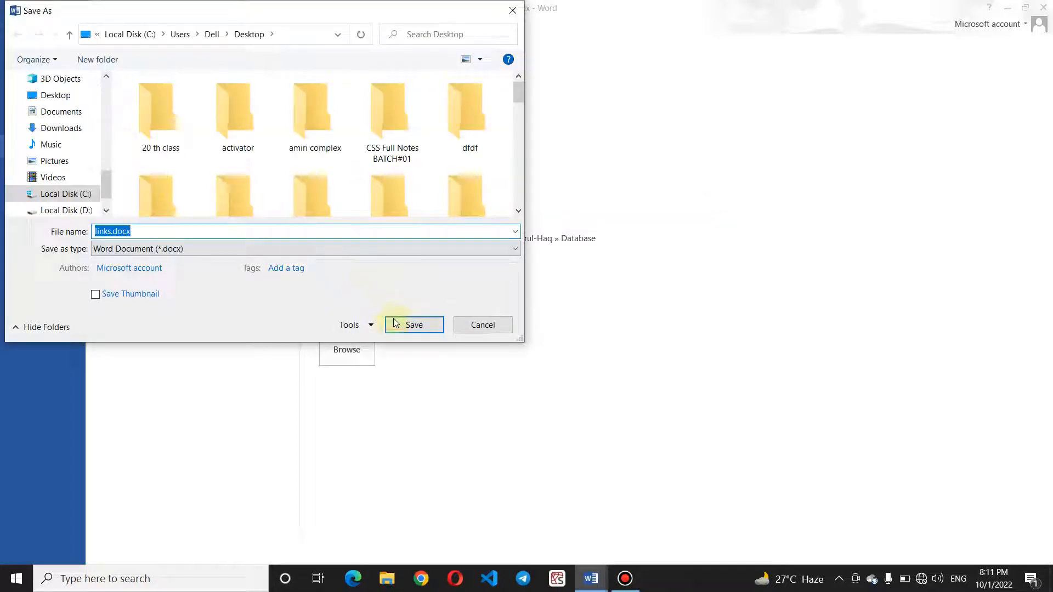
{"action": "left_click", "coordinate": [73, 98]}
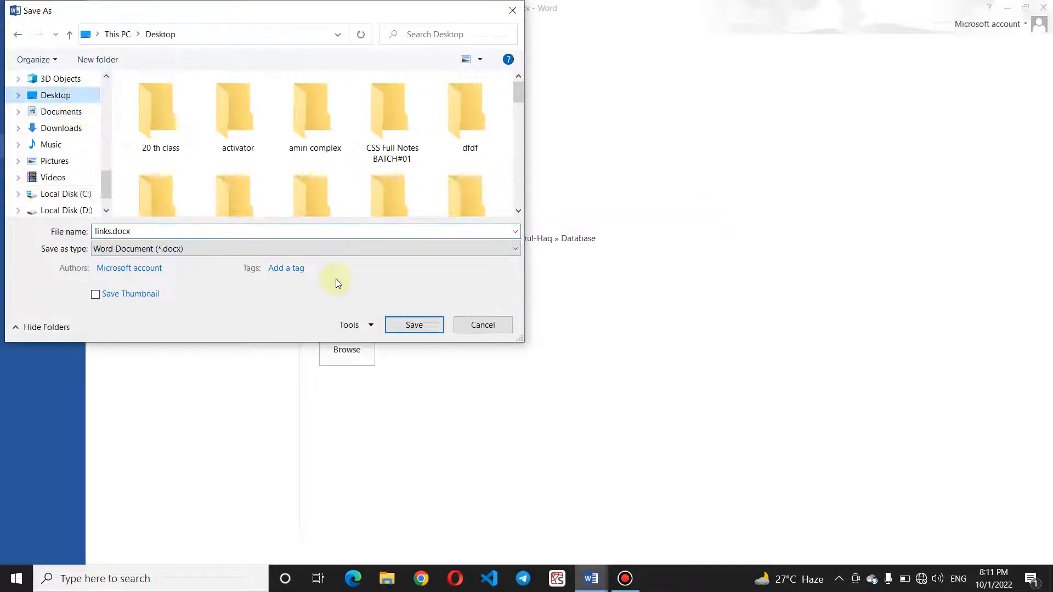
{"action": "left_click", "coordinate": [406, 325]}
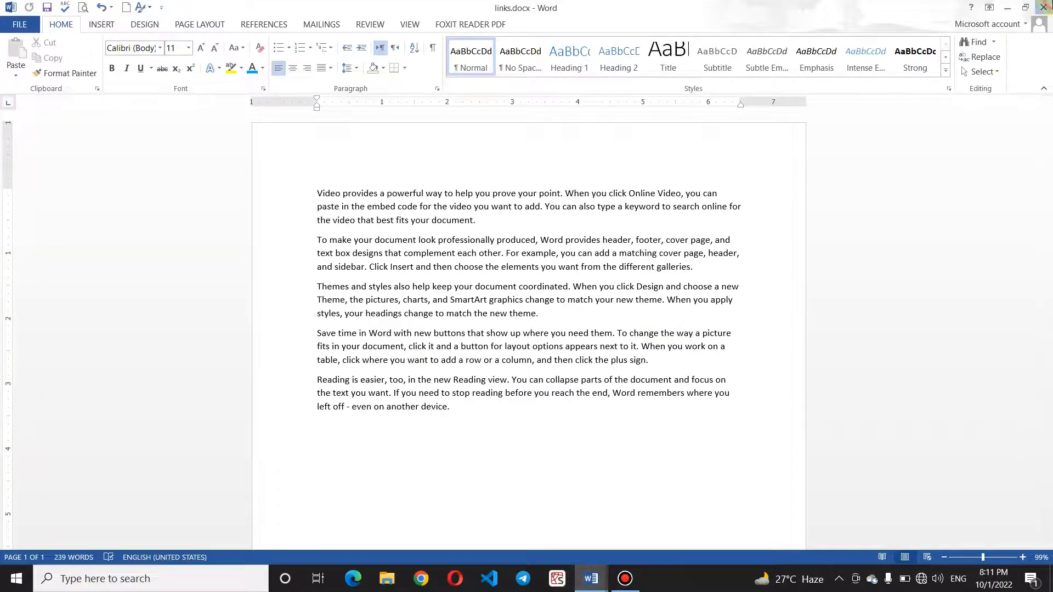
{"action": "left_click", "coordinate": [1050, 3]}
Follow the "my fnew linked file" link past the security notice, check the opened links.docx, and return to Document1
{"action": "left_click", "coordinate": [695, 250]}
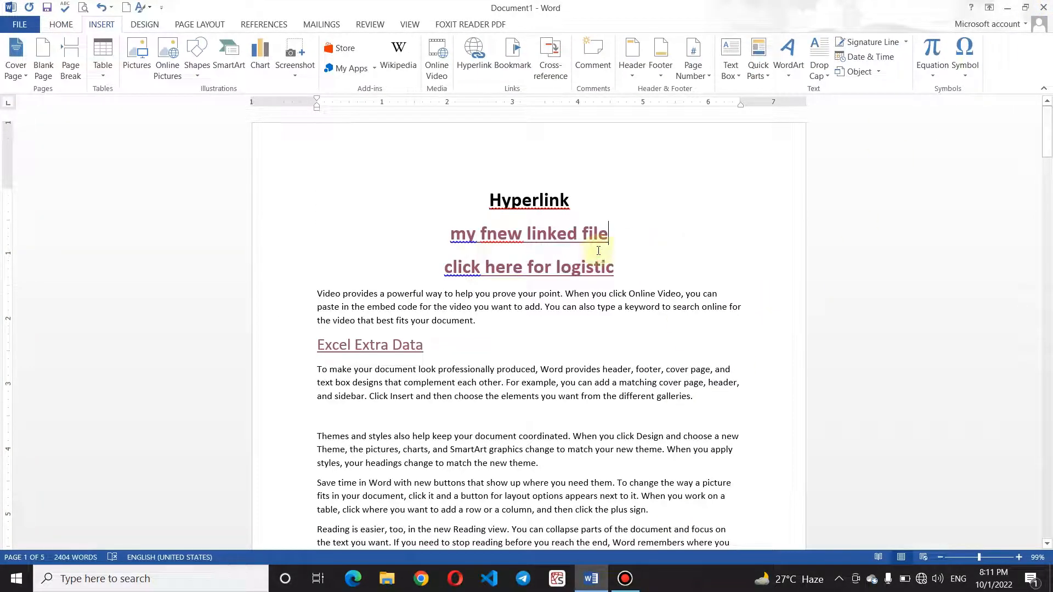
{"action": "left_click", "coordinate": [565, 237], "text": "ctrl"}
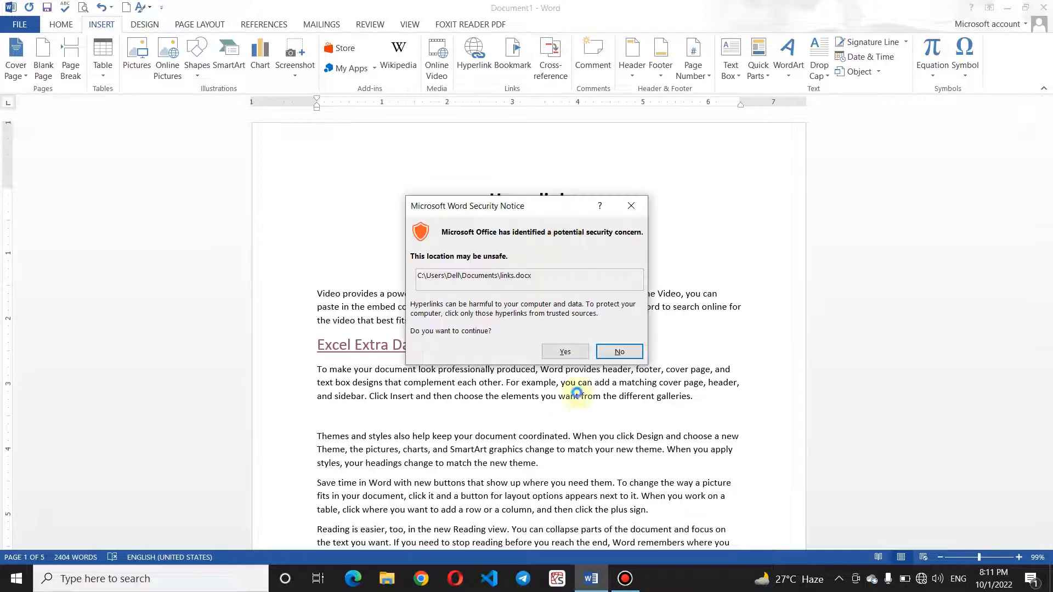
{"action": "left_click", "coordinate": [565, 352]}
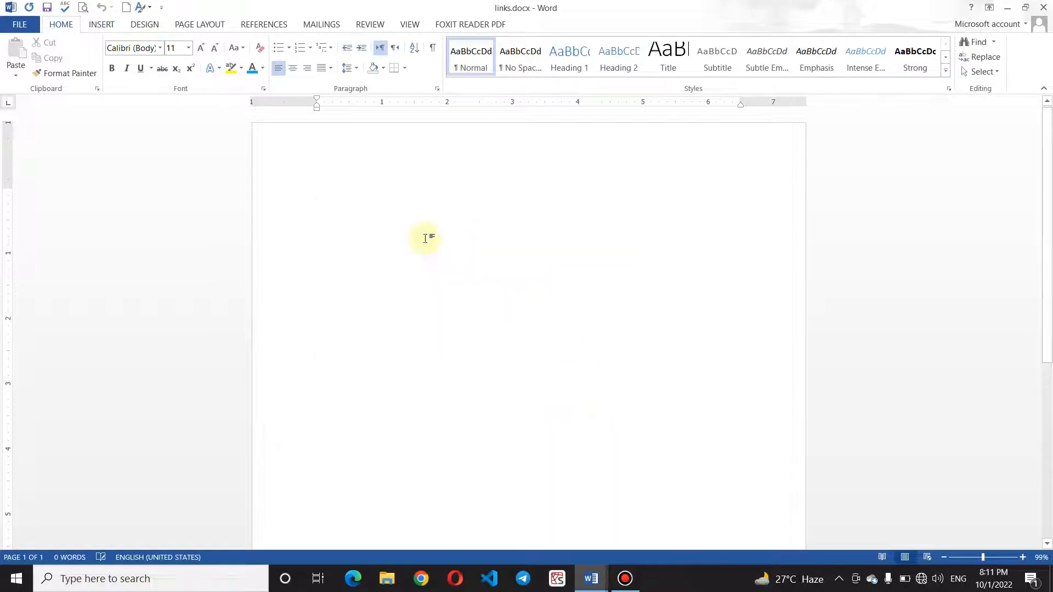
{"action": "left_click_drag", "start_coordinate": [1049, 236], "coordinate": [1048, 421]}
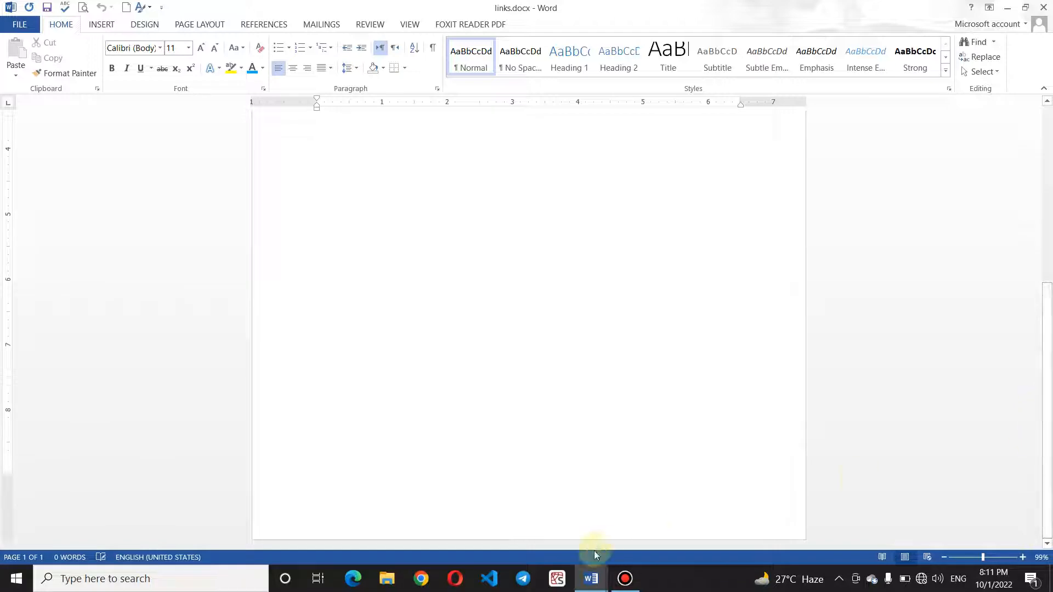
{"action": "left_click", "coordinate": [591, 579]}
{"action": "left_click", "coordinate": [570, 499]}
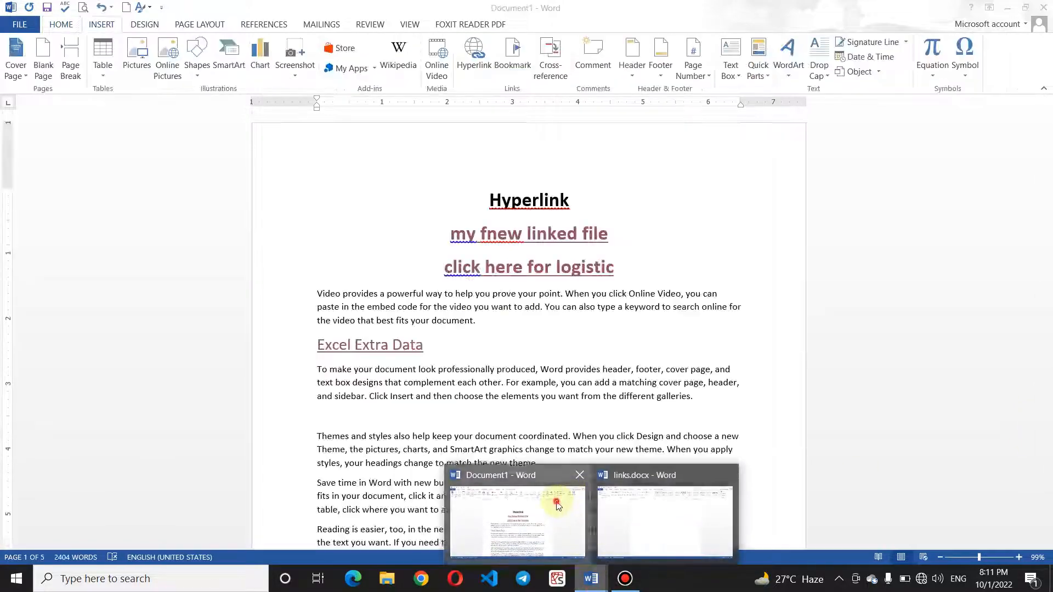
{"action": "left_click", "coordinate": [685, 233]}
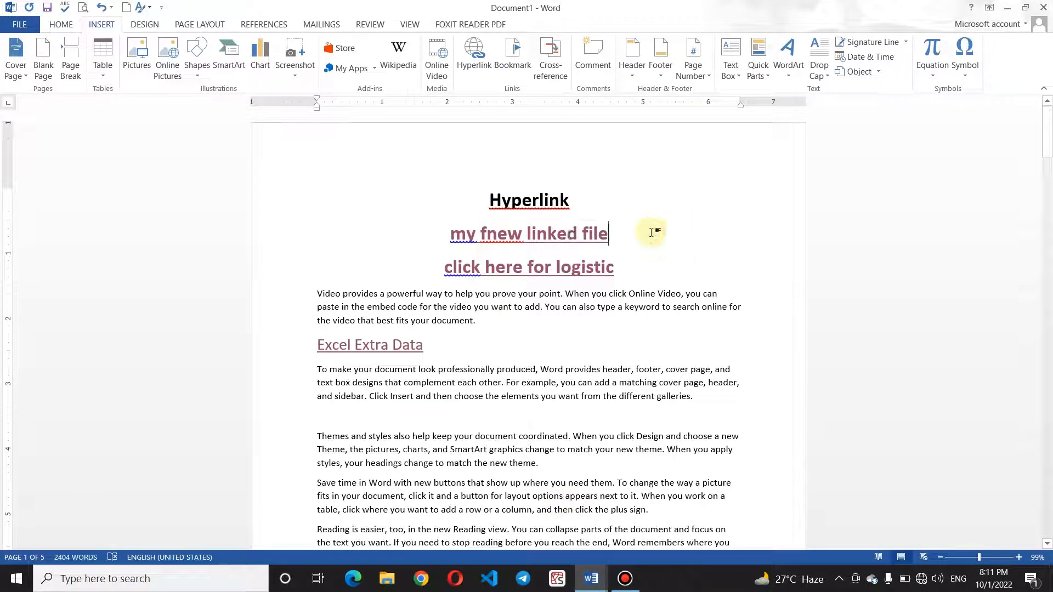
Follow the "my fnew linked file" link again, review links.docx and its Insert commands, and switch back to Document1
{"action": "left_click", "coordinate": [525, 234], "text": "ctrl"}
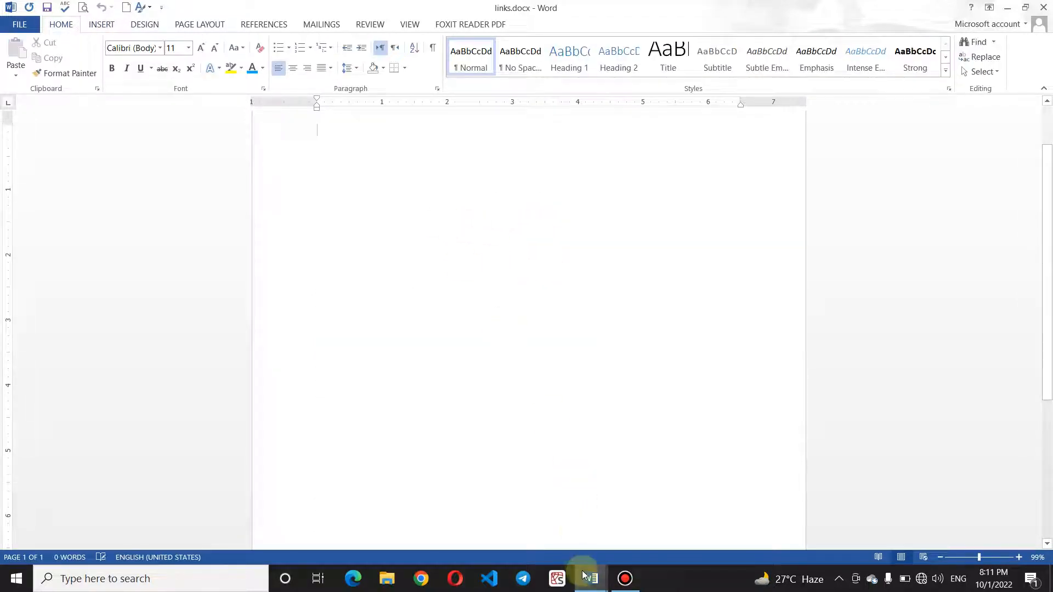
{"action": "mouse_move", "coordinate": [584, 576]}
{"action": "left_click", "coordinate": [641, 528]}
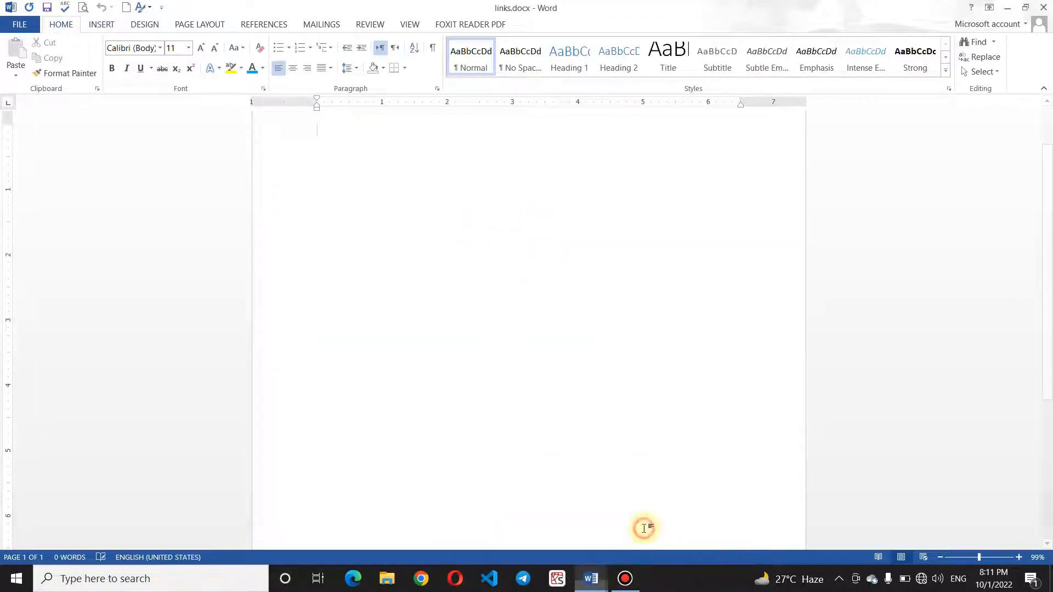
{"action": "left_click_drag", "start_coordinate": [1048, 255], "coordinate": [1048, 111]}
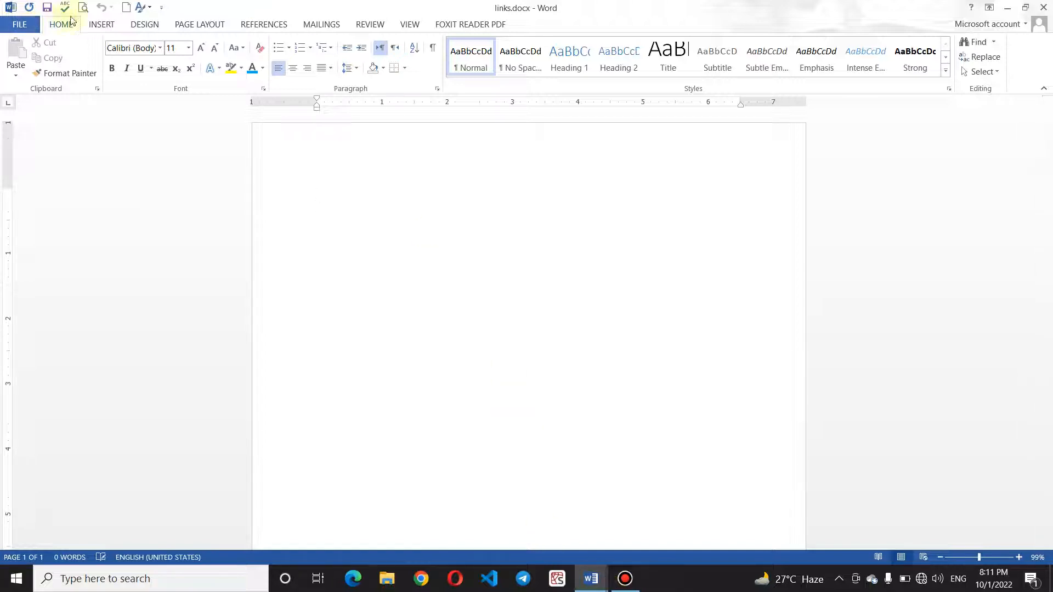
{"action": "left_click", "coordinate": [101, 25]}
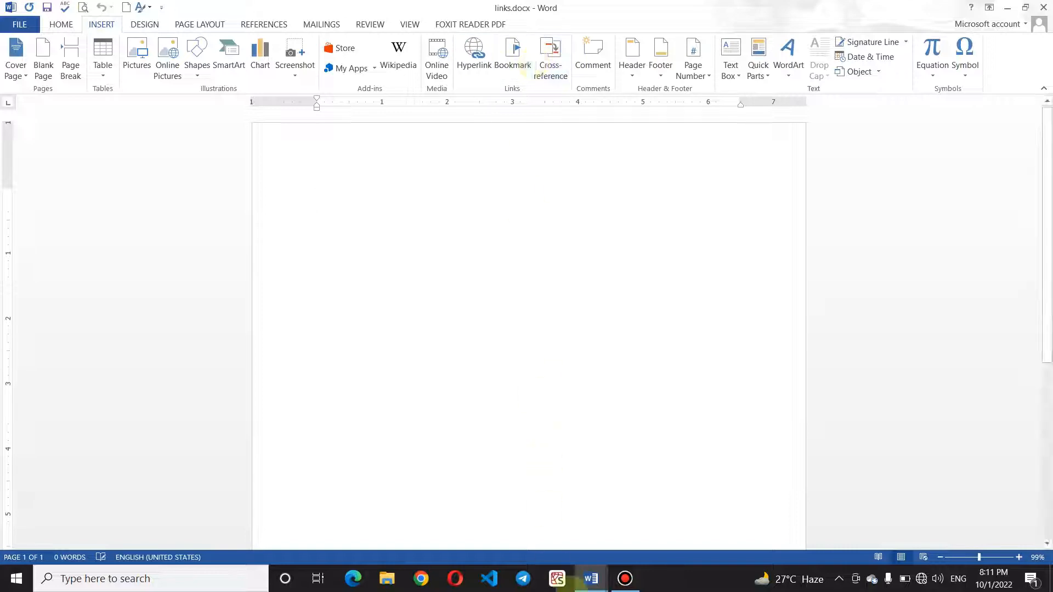
{"action": "left_click", "coordinate": [599, 577]}
{"action": "left_click", "coordinate": [551, 520]}
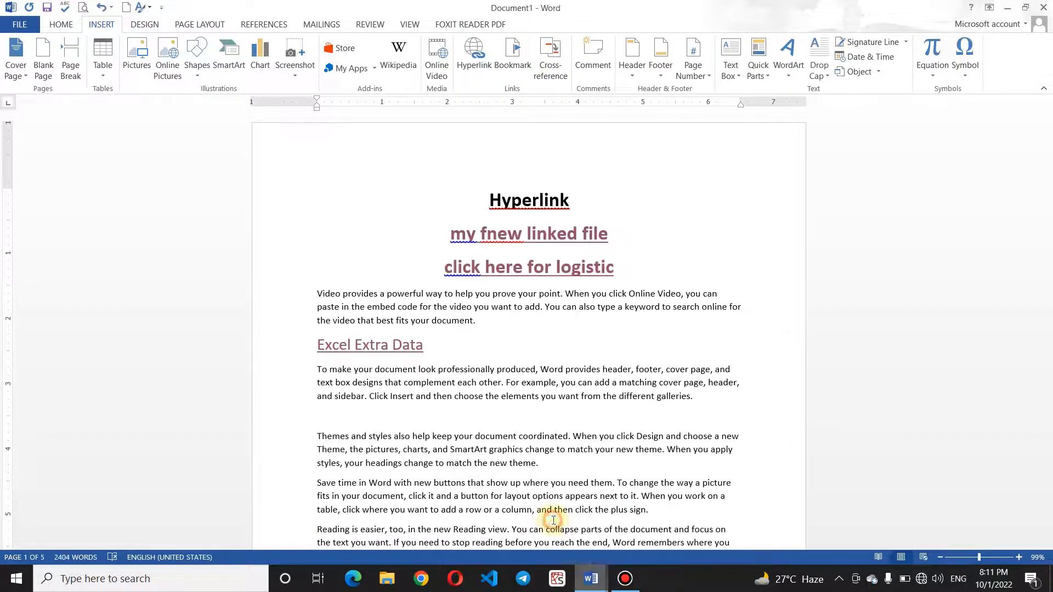
Review the heading, new and new2 bookmarks from page 2 and go to the heading bookmark
{"action": "left_click_drag", "start_coordinate": [1048, 131], "coordinate": [1048, 241]}
{"action": "left_click", "coordinate": [512, 61]}
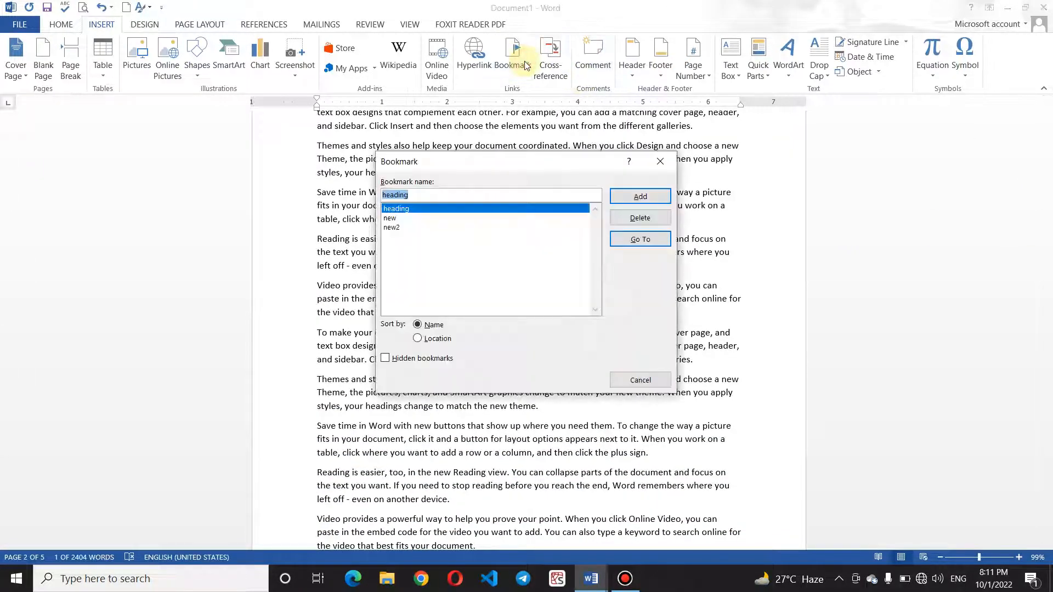
{"action": "left_click", "coordinate": [437, 218]}
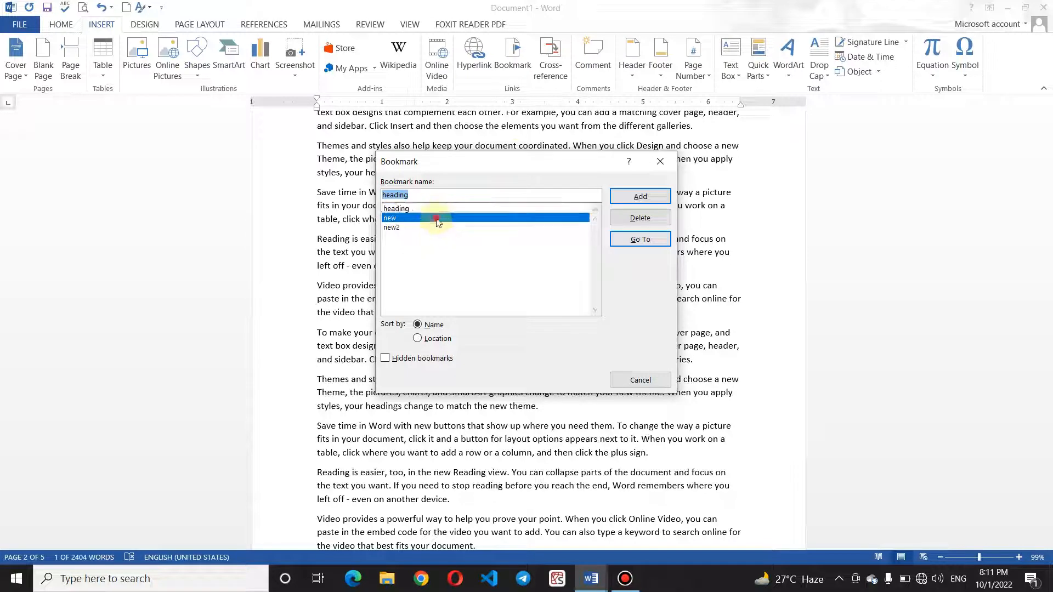
{"action": "left_click", "coordinate": [434, 228]}
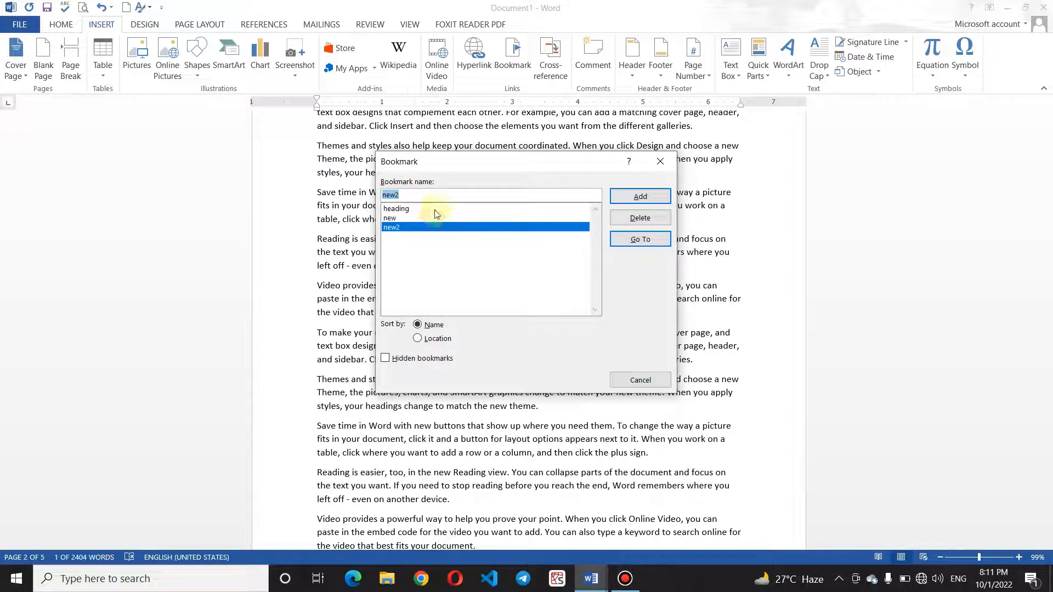
{"action": "left_click", "coordinate": [436, 209]}
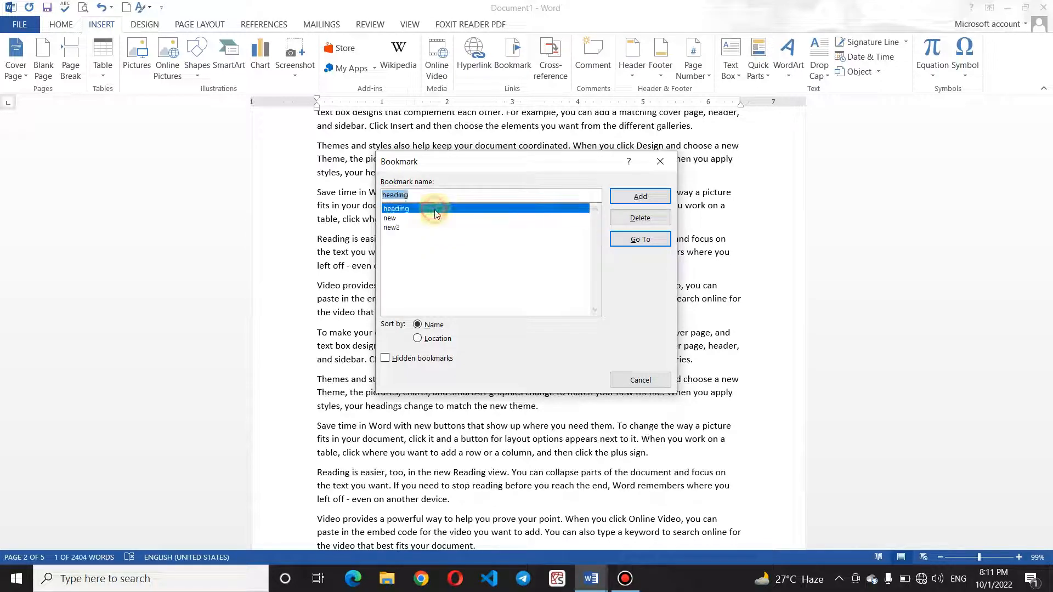
{"action": "left_click", "coordinate": [650, 241]}
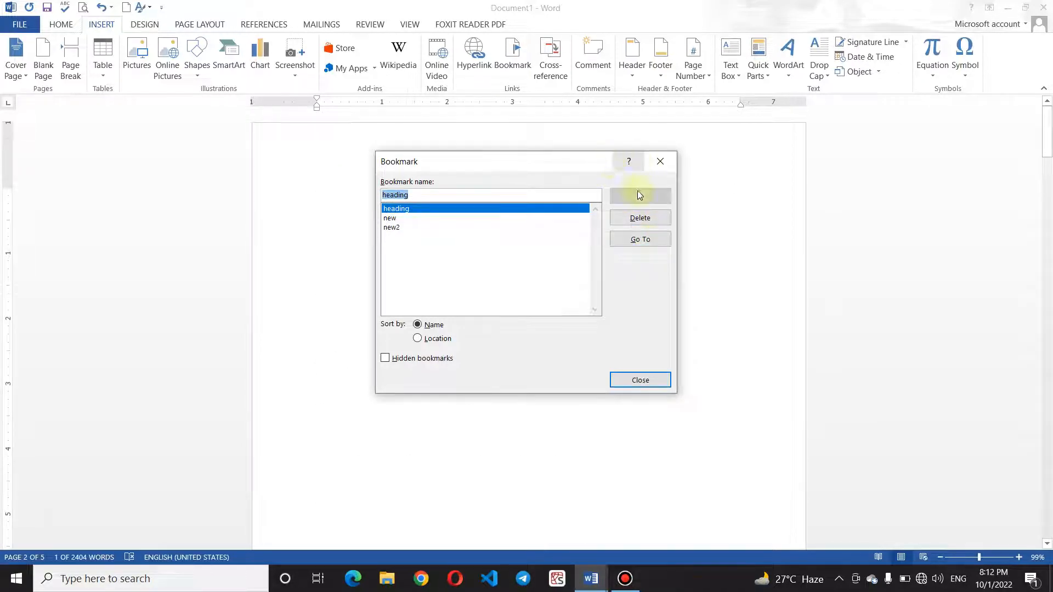
Close the bookmark list and insert an empty paragraph above the First Page link on the last page
{"action": "left_click", "coordinate": [659, 163]}
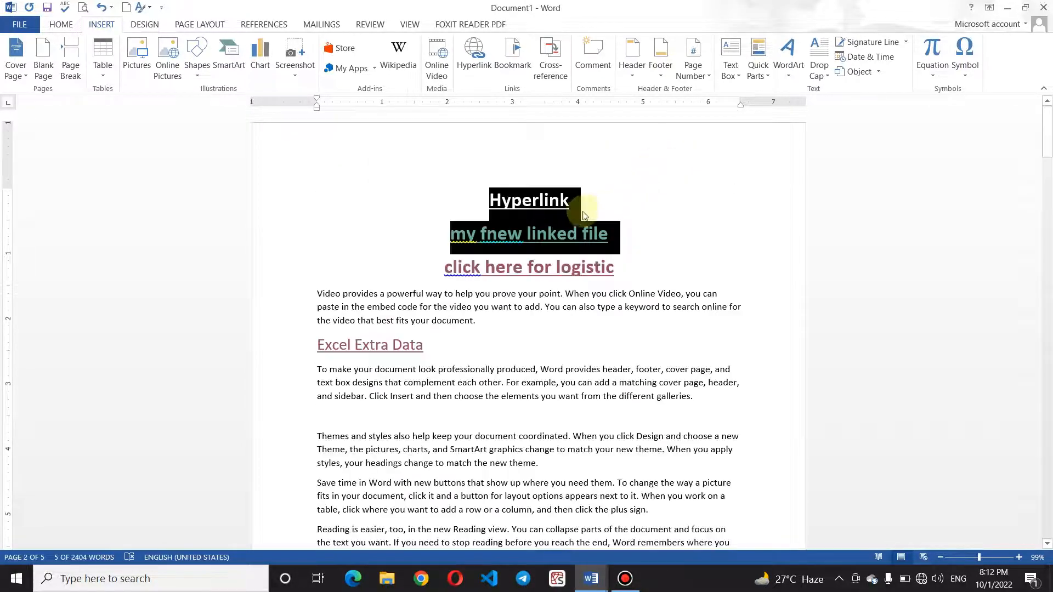
{"action": "left_click", "coordinate": [658, 212]}
{"action": "left_click_drag", "start_coordinate": [1048, 143], "coordinate": [1035, 540]}
{"action": "left_click_drag", "start_coordinate": [1046, 494], "coordinate": [1048, 459]}
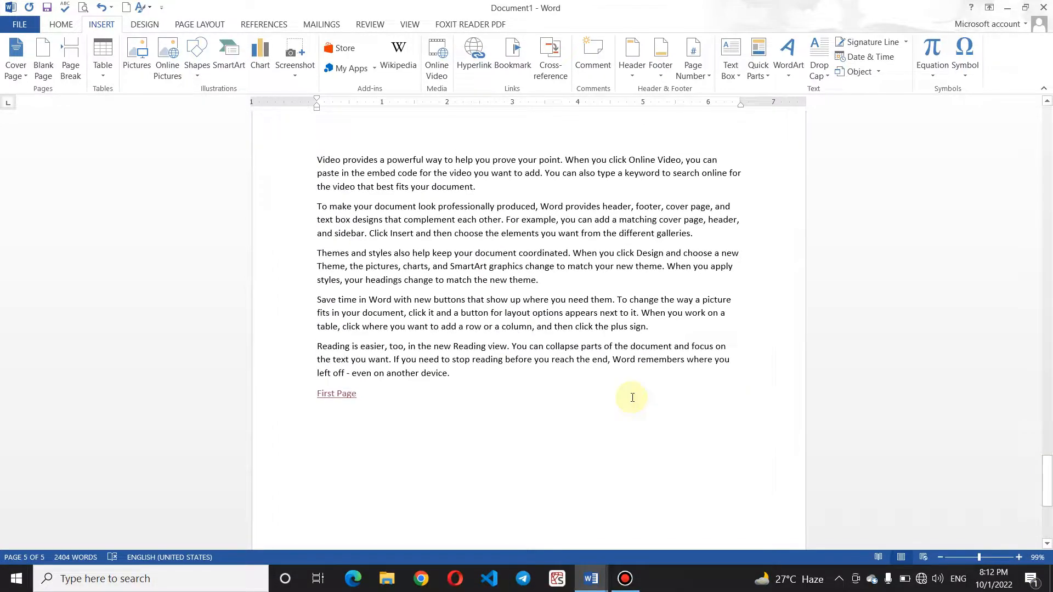
{"action": "left_click", "coordinate": [483, 382]}
{"action": "key", "text": "Return"}
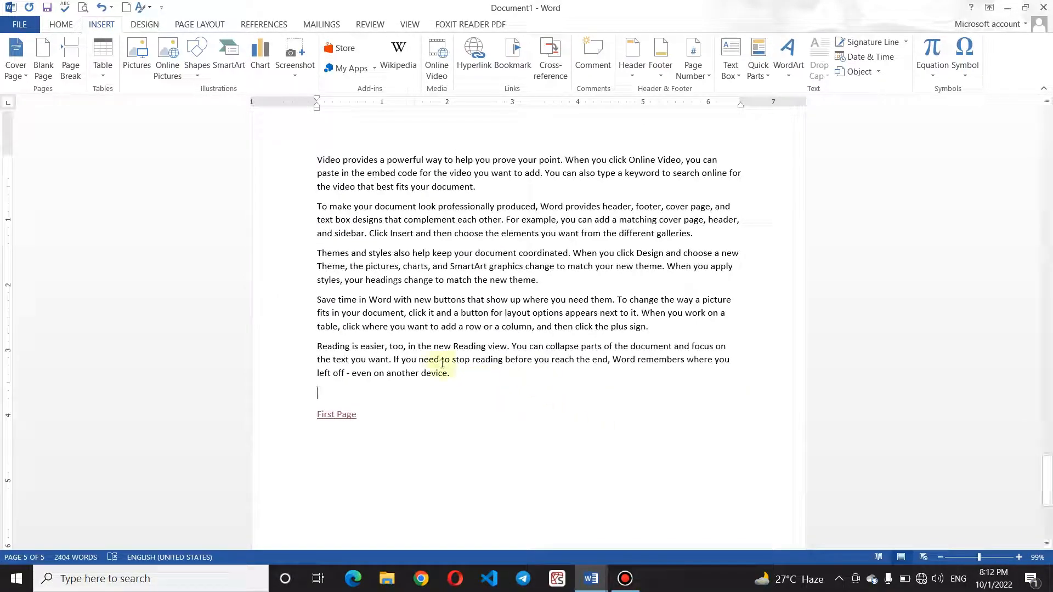
Add a bookmark named end after the word "Reading" in the last body paragraph
{"action": "left_click", "coordinate": [456, 372]}
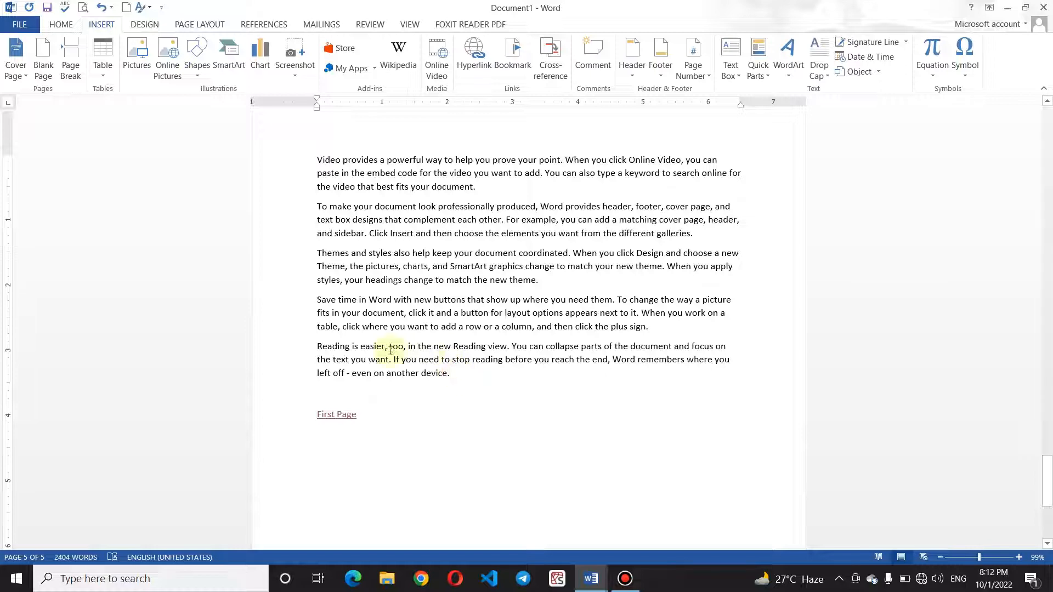
{"action": "left_click", "coordinate": [349, 346]}
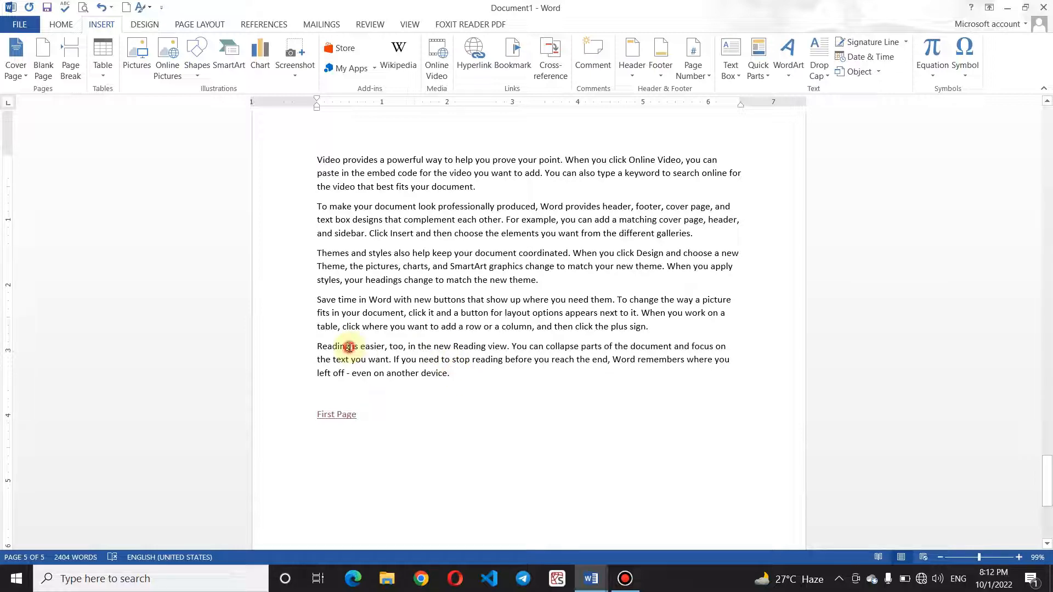
{"action": "left_click", "coordinate": [514, 57]}
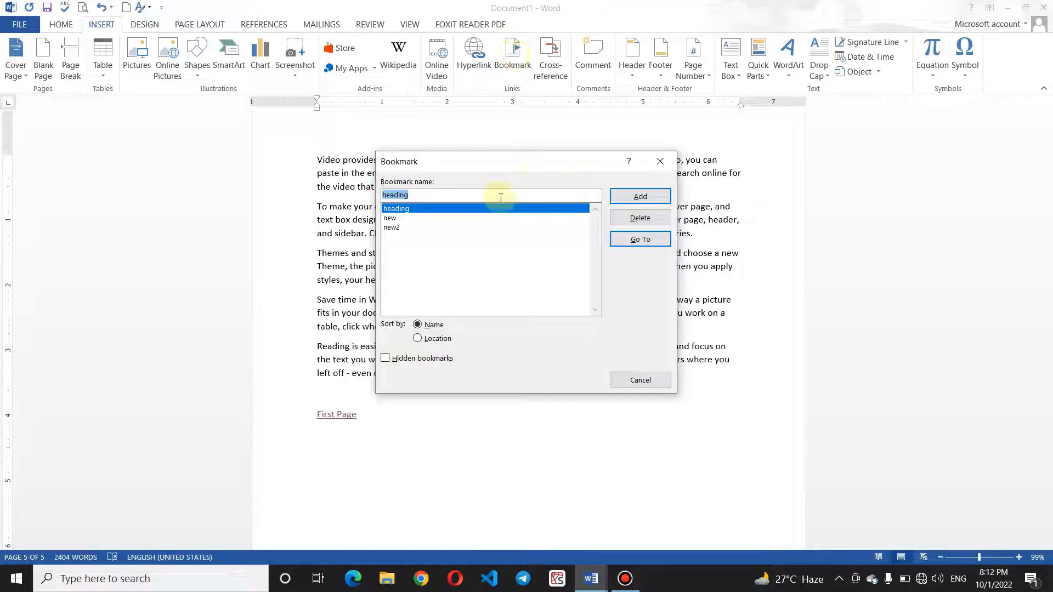
{"action": "key", "text": "BackSpace"}
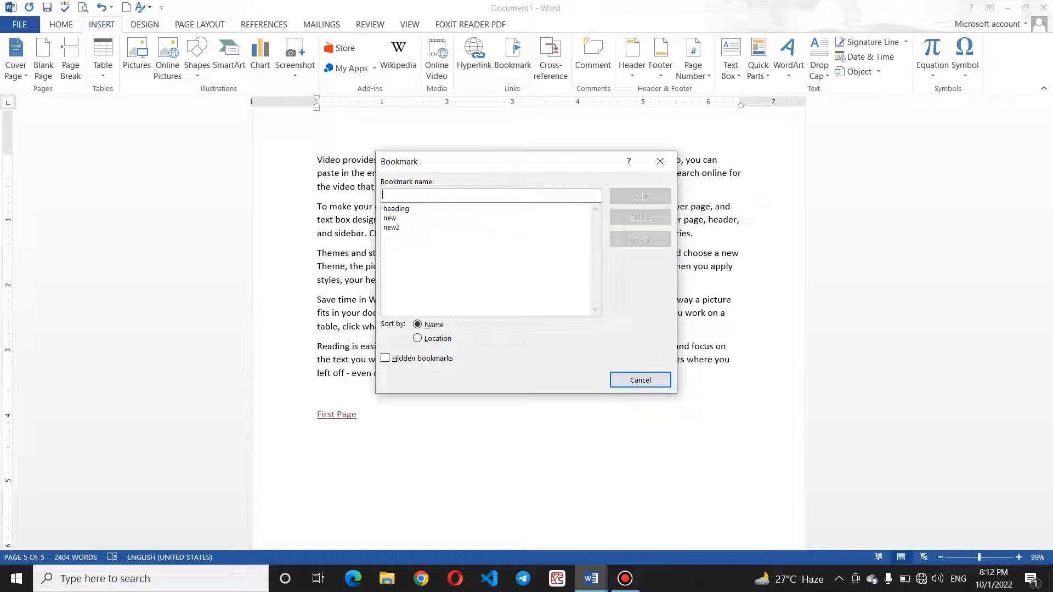
{"action": "type", "text": "l"}
{"action": "key", "text": "BackSpace"}
{"action": "type", "text": "end"}
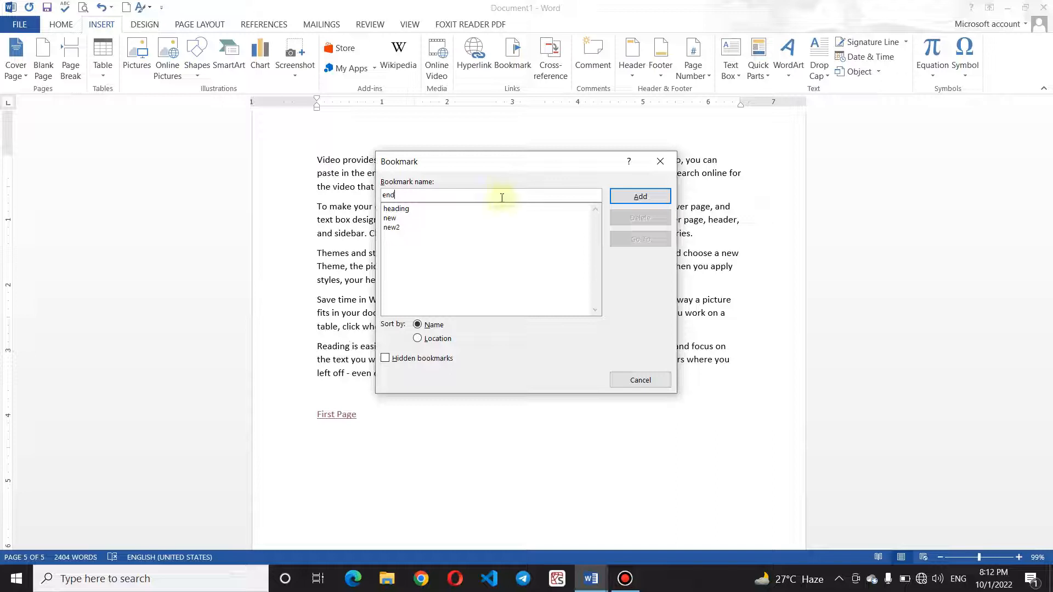
{"action": "left_click", "coordinate": [634, 199]}
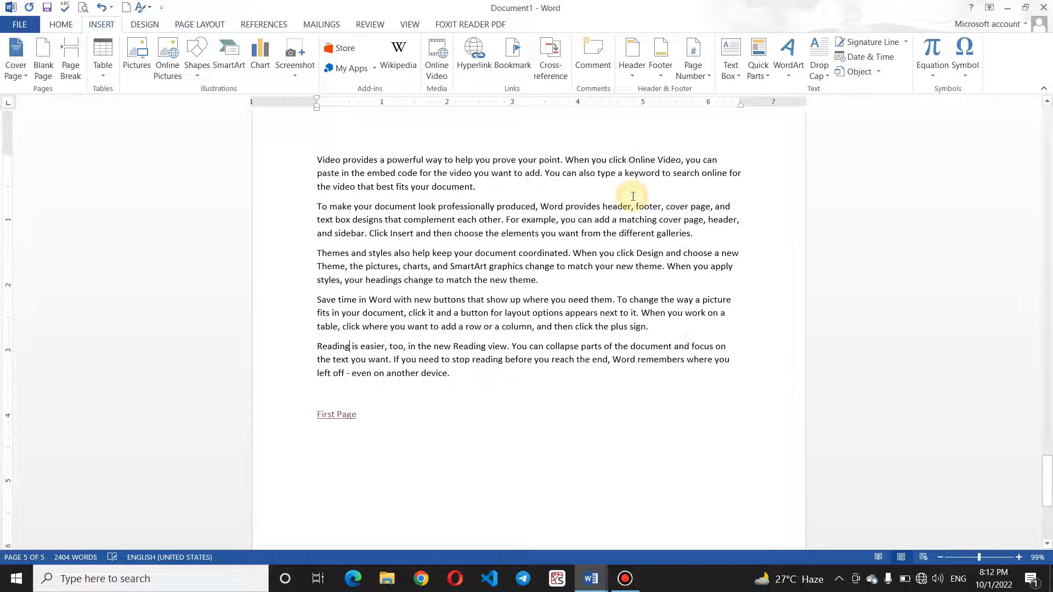
{"action": "left_click", "coordinate": [453, 348]}
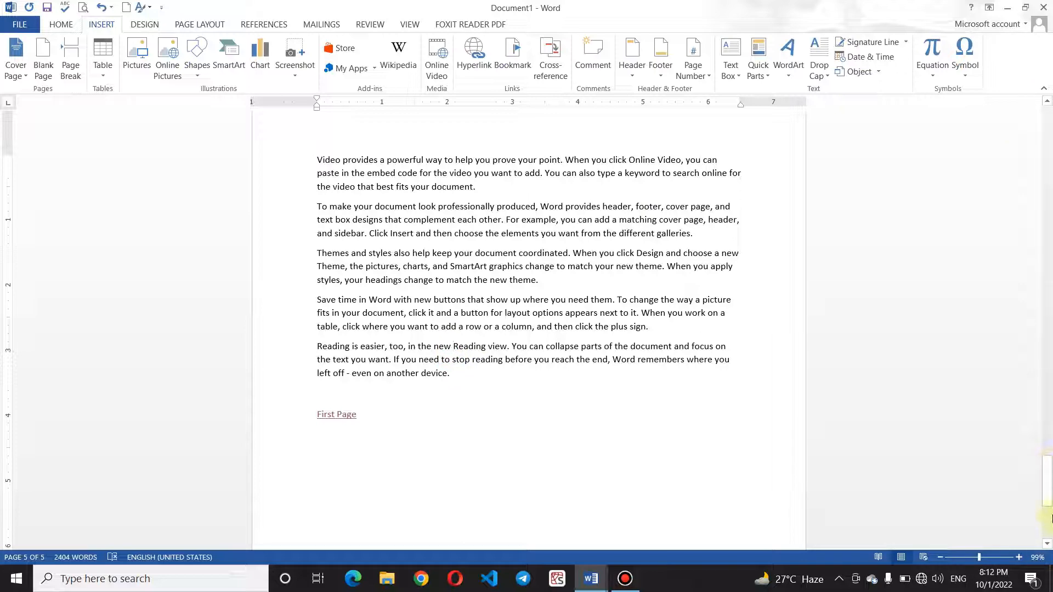
Return to the headings on the first page and go to the end bookmark from there
{"action": "left_click_drag", "start_coordinate": [1049, 498], "coordinate": [1051, 8]}
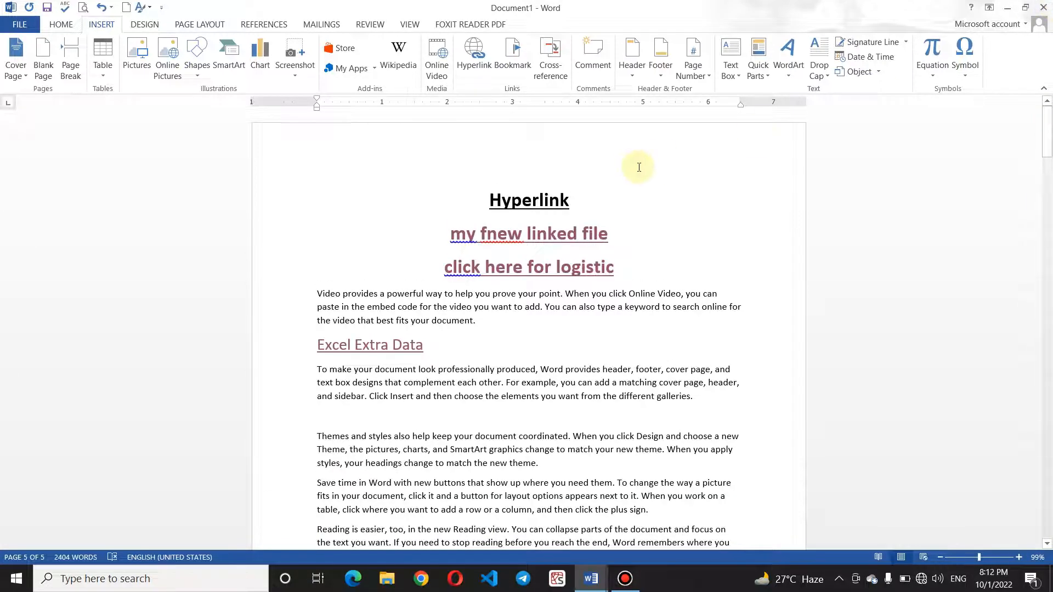
{"action": "left_click", "coordinate": [593, 233]}
{"action": "left_click", "coordinate": [620, 268]}
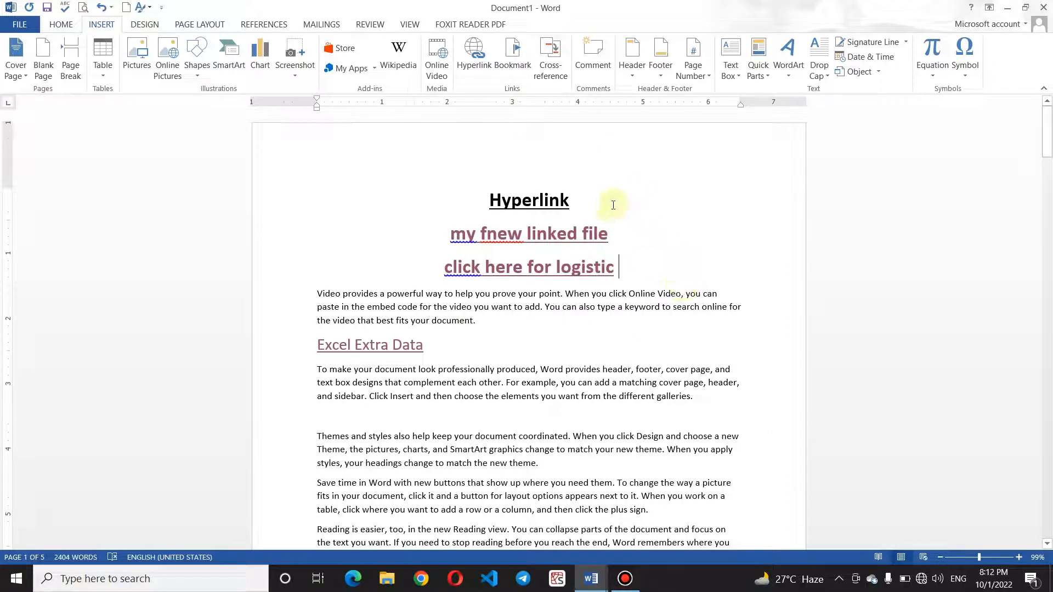
{"action": "left_click_drag", "start_coordinate": [1051, 129], "coordinate": [1044, 7]}
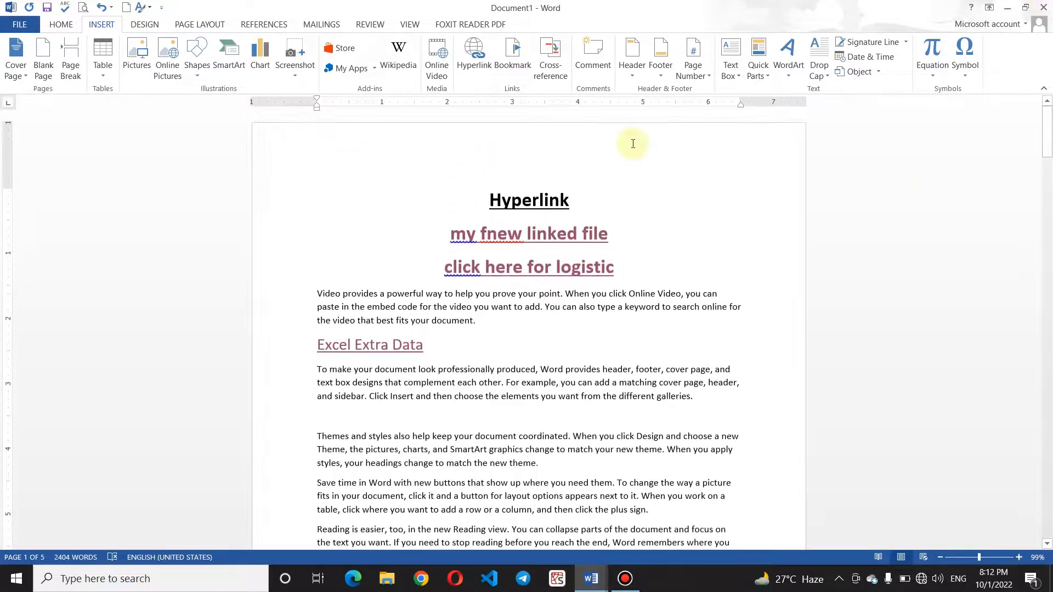
{"action": "left_click", "coordinate": [510, 55]}
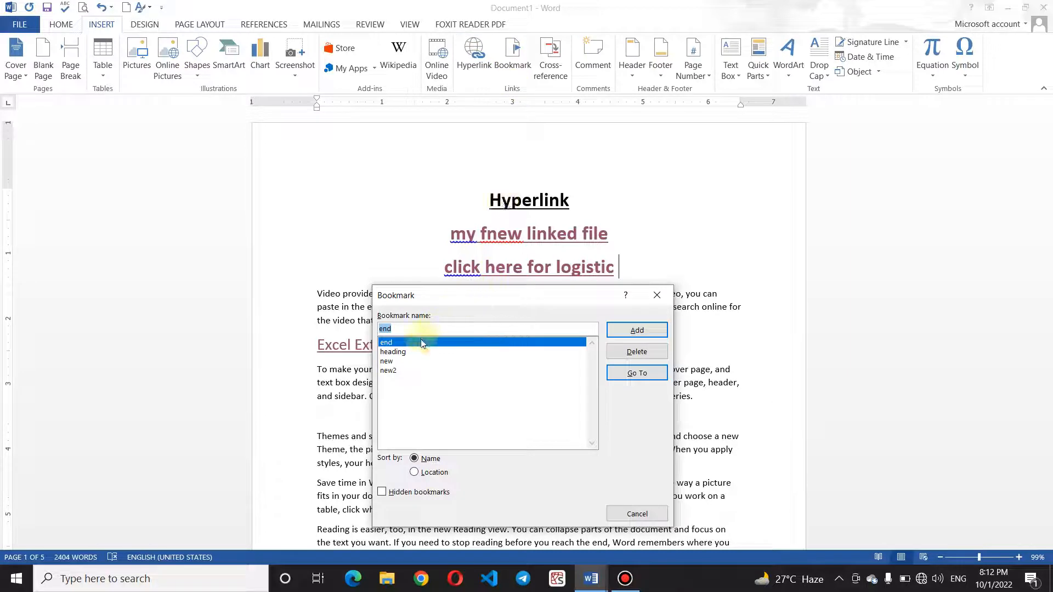
{"action": "left_click", "coordinate": [637, 374]}
{"action": "left_click", "coordinate": [472, 227]}
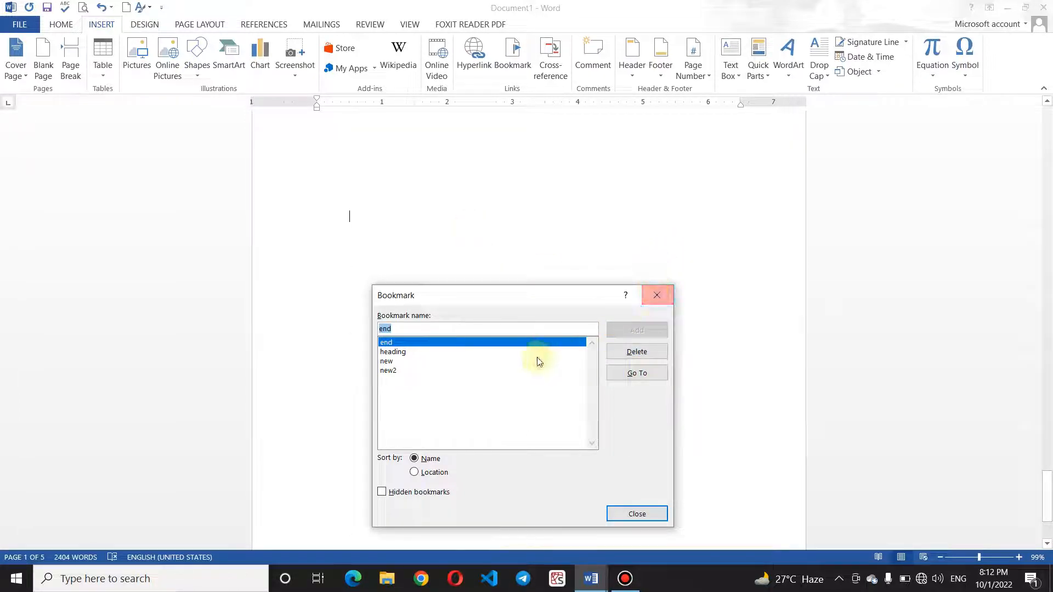
Go to the heading bookmark, jump back to the end bookmark, and close the bookmark list
{"action": "left_click", "coordinate": [424, 353]}
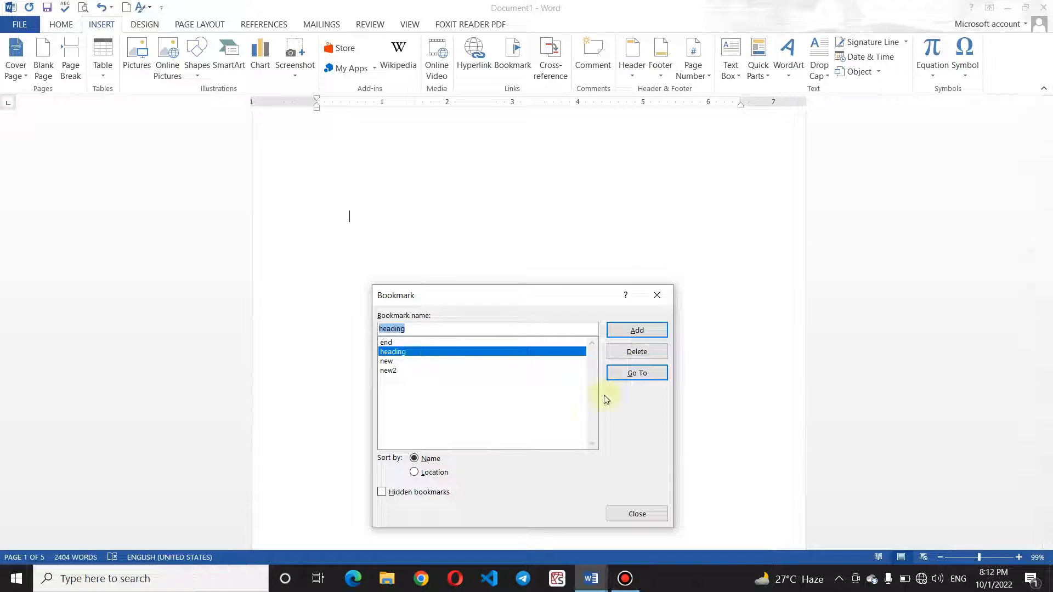
{"action": "left_click", "coordinate": [643, 375]}
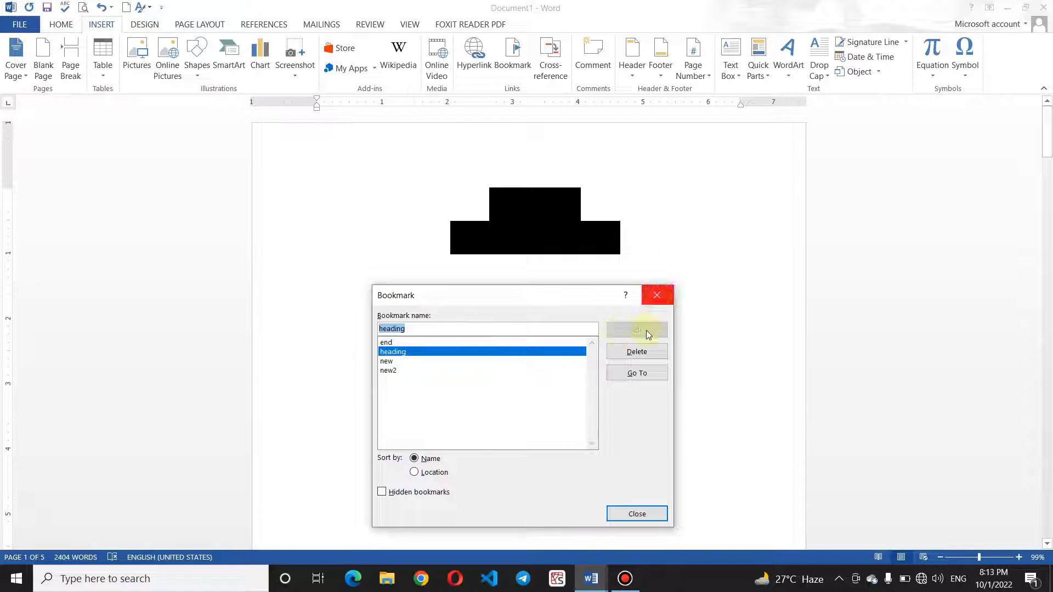
{"action": "left_click", "coordinate": [453, 343]}
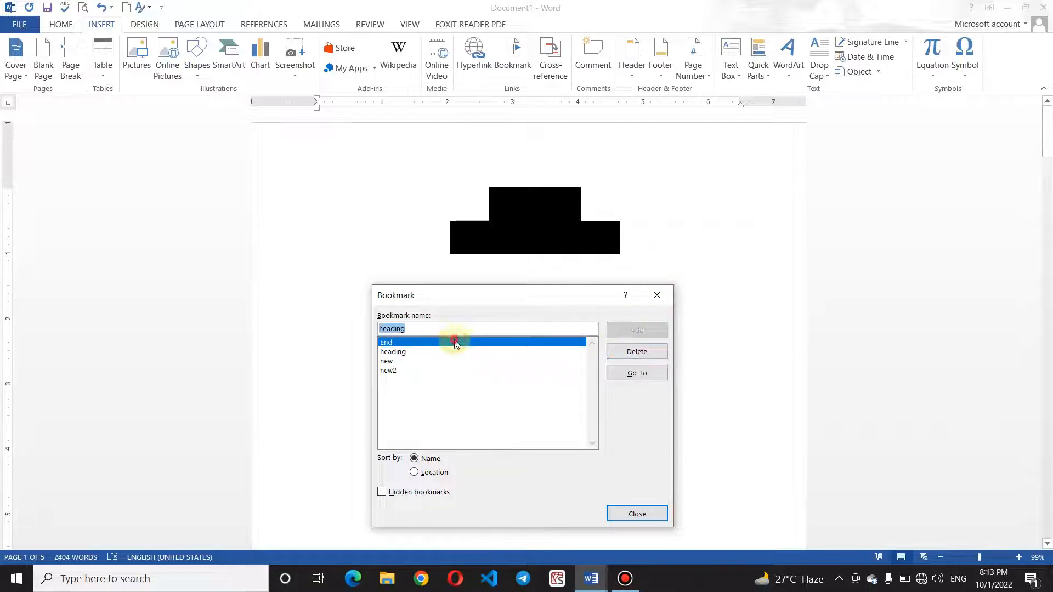
{"action": "left_click", "coordinate": [630, 377]}
{"action": "left_click", "coordinate": [631, 514]}
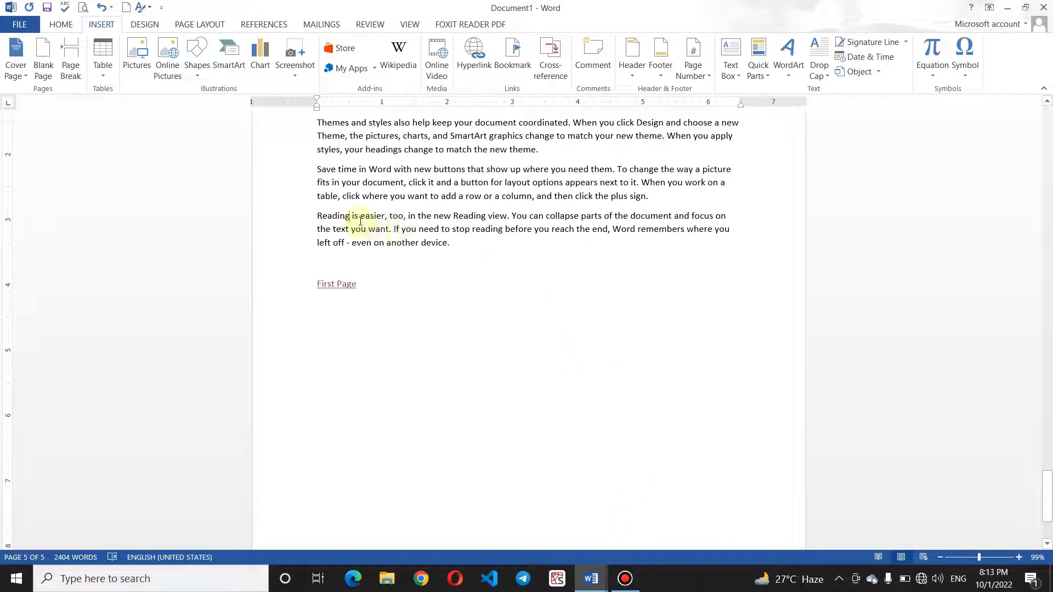
Insert another empty paragraph below the last body paragraph, entering CV on it and erasing that text
{"action": "left_click", "coordinate": [485, 251]}
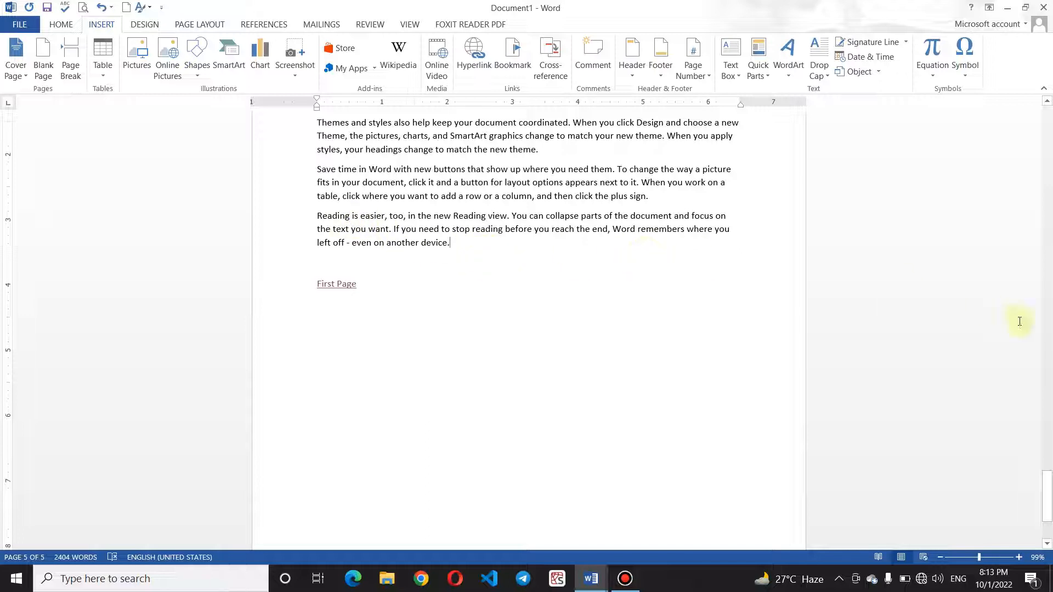
{"action": "mouse_move", "coordinate": [1047, 502]}
{"action": "left_mouse_down"}
{"action": "mouse_move", "coordinate": [1047, 478]}
{"action": "mouse_move", "coordinate": [1048, 502]}
{"action": "left_mouse_up"}
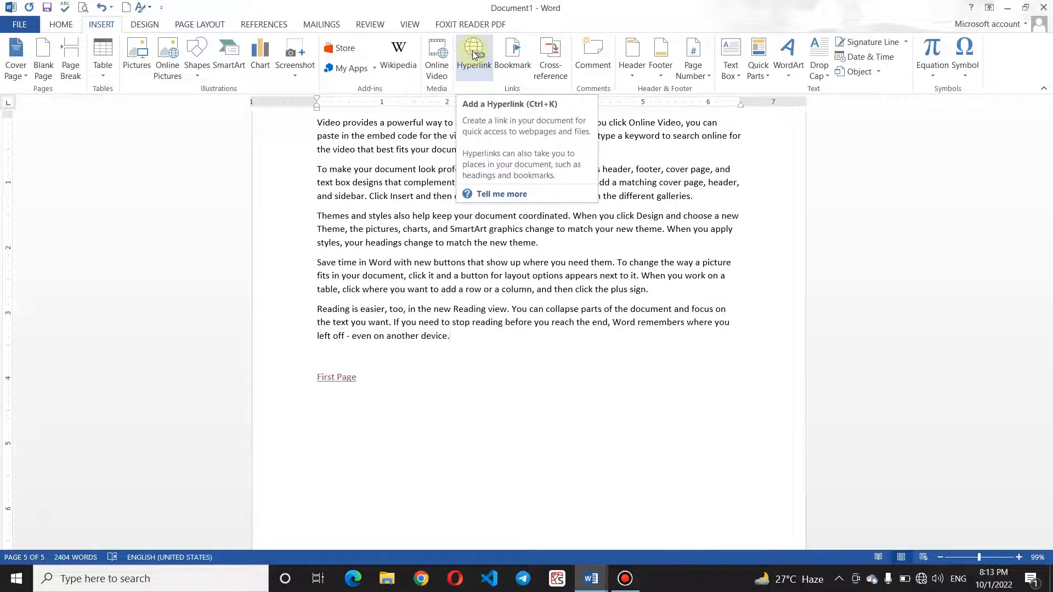
{"action": "key", "text": "Return"}
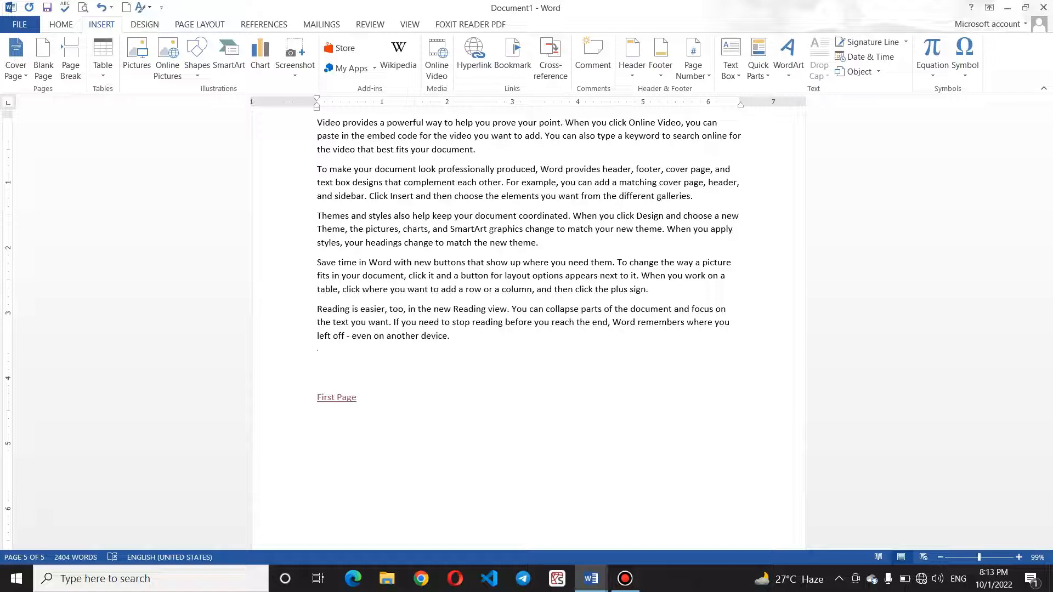
{"action": "type", "text": "CV"}
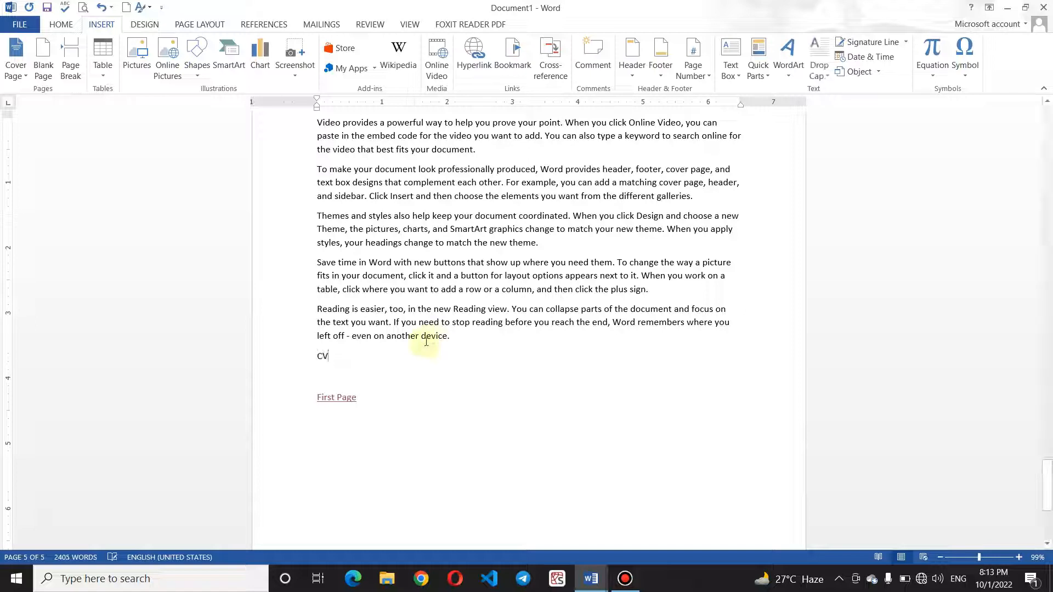
{"action": "key", "text": "BackSpace"}
{"action": "key", "text": "BackSpace"}
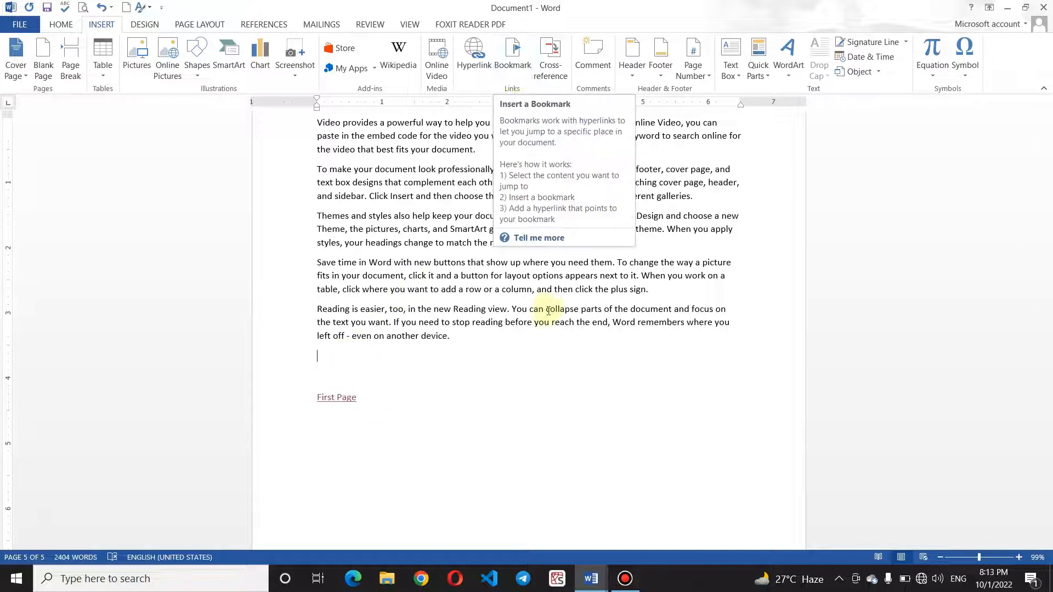
Go to the heading bookmark from the last page and close the bookmark list
{"action": "left_click", "coordinate": [511, 64]}
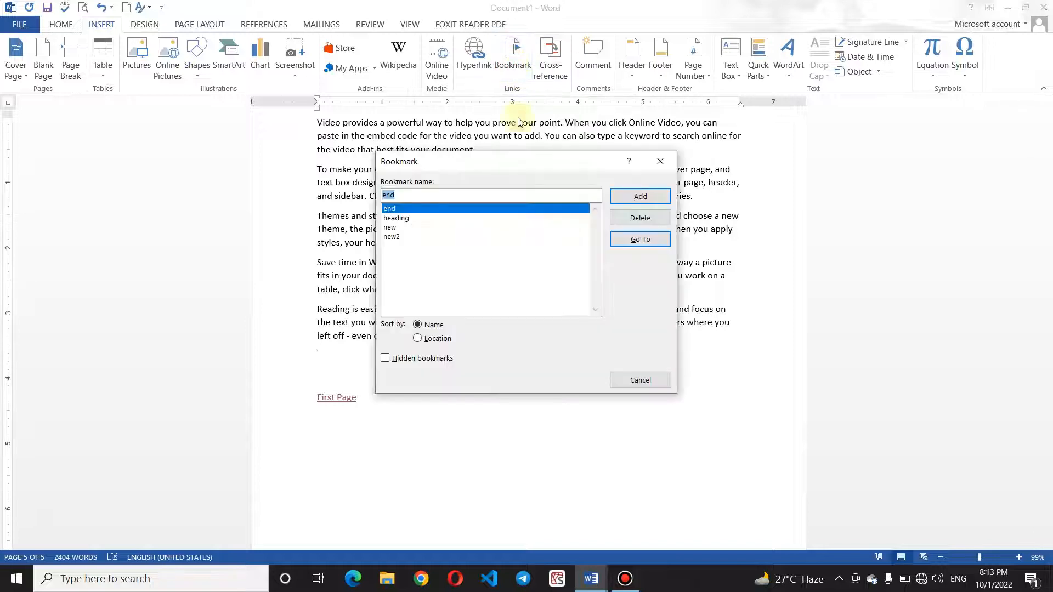
{"action": "left_click", "coordinate": [403, 218]}
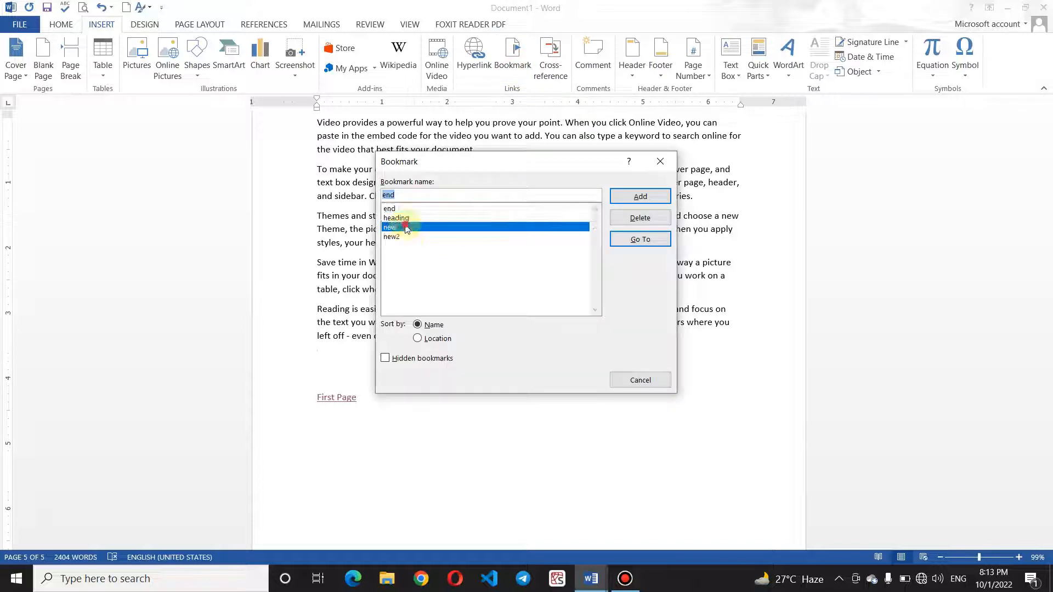
{"action": "left_click", "coordinate": [659, 242]}
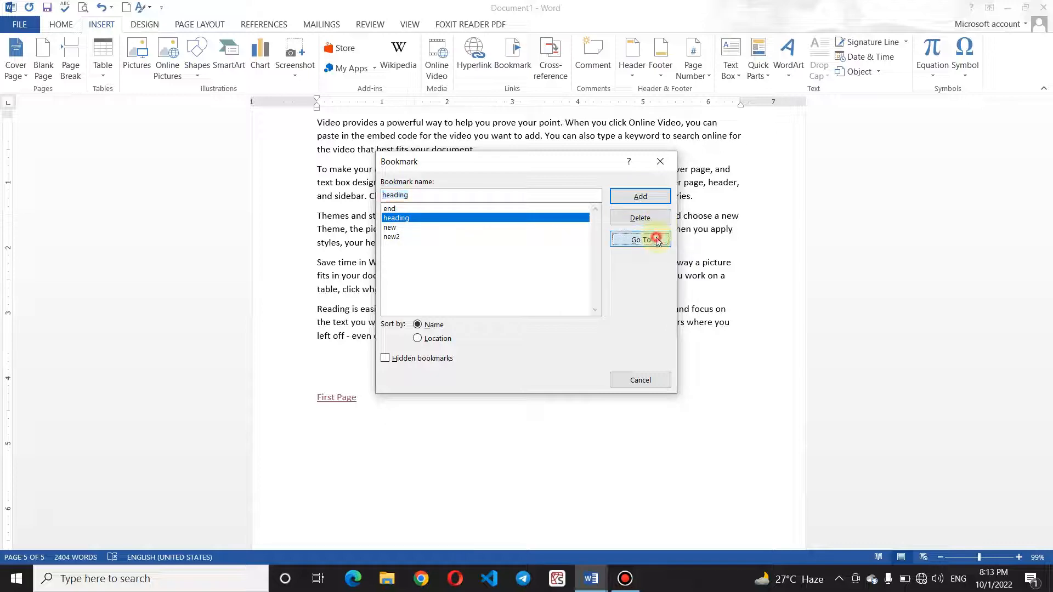
{"action": "left_click", "coordinate": [633, 380]}
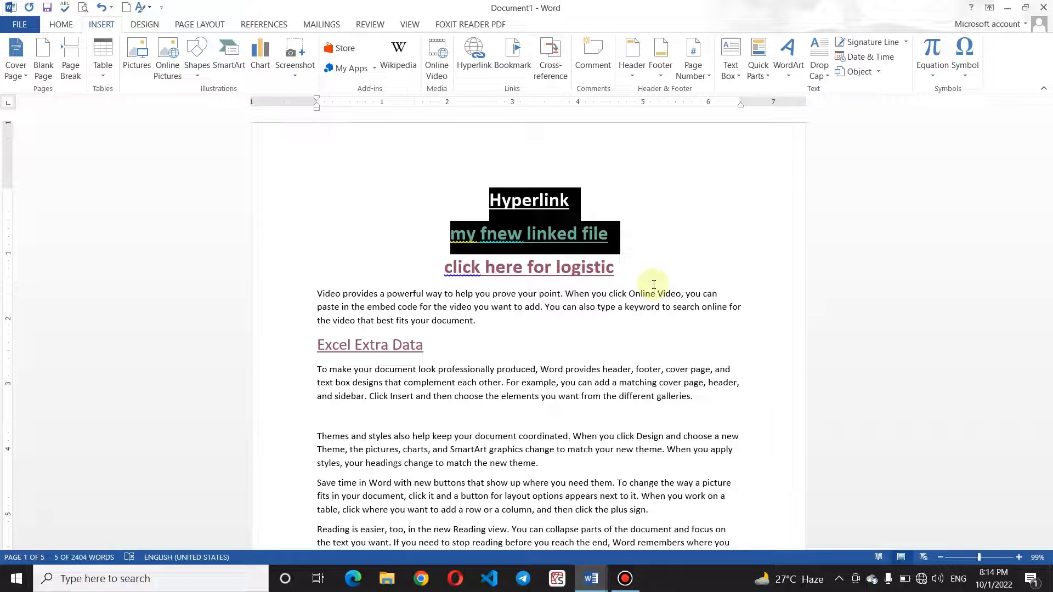
Try the bookmark name "first para", then reassign the existing new bookmark to the end of the first body paragraph
{"action": "left_click", "coordinate": [493, 327]}
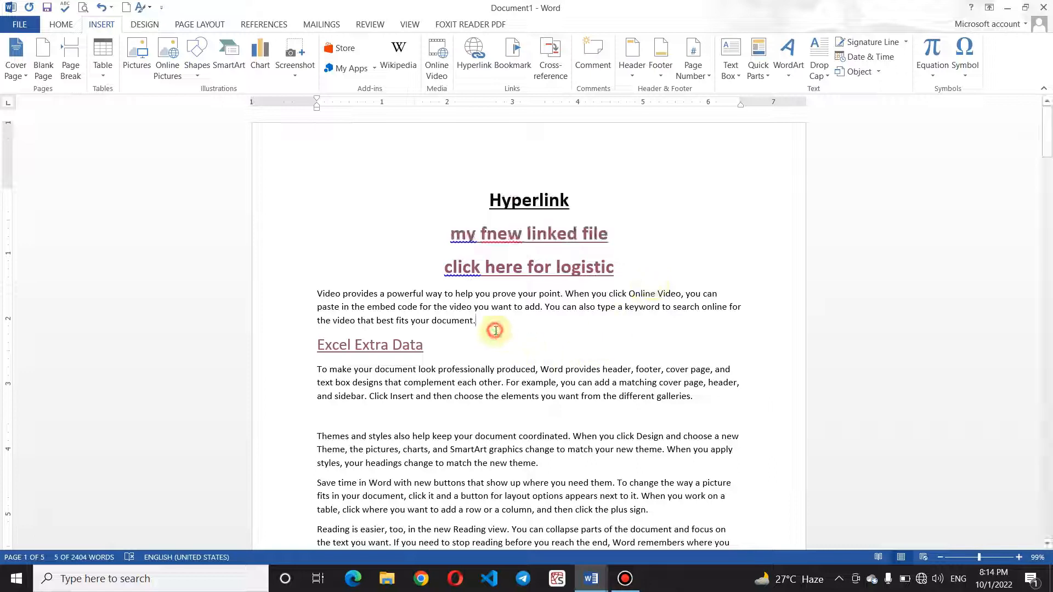
{"action": "left_click", "coordinate": [513, 55]}
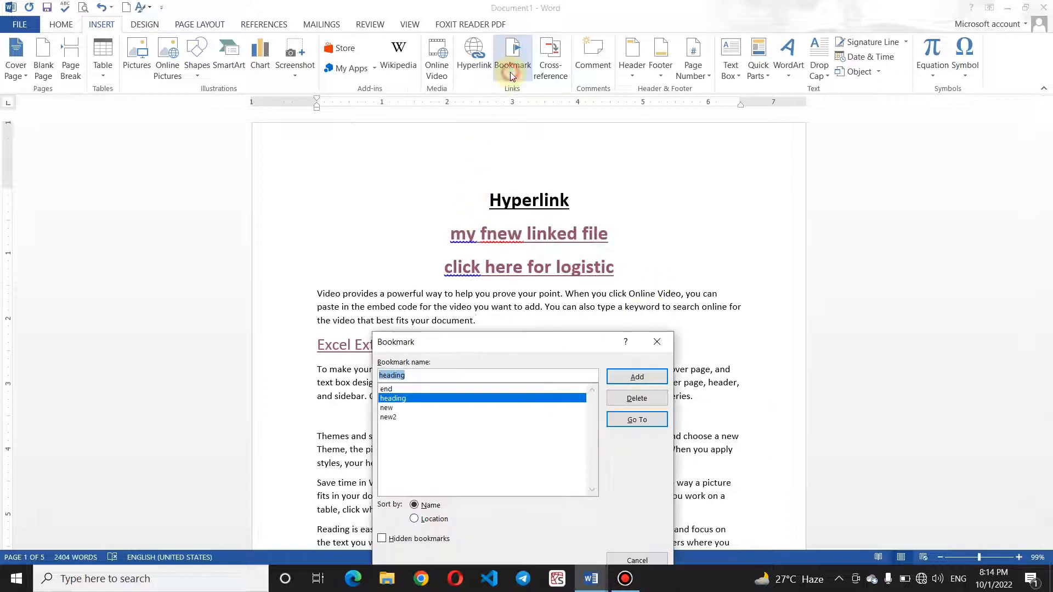
{"action": "type", "text": "fi"}
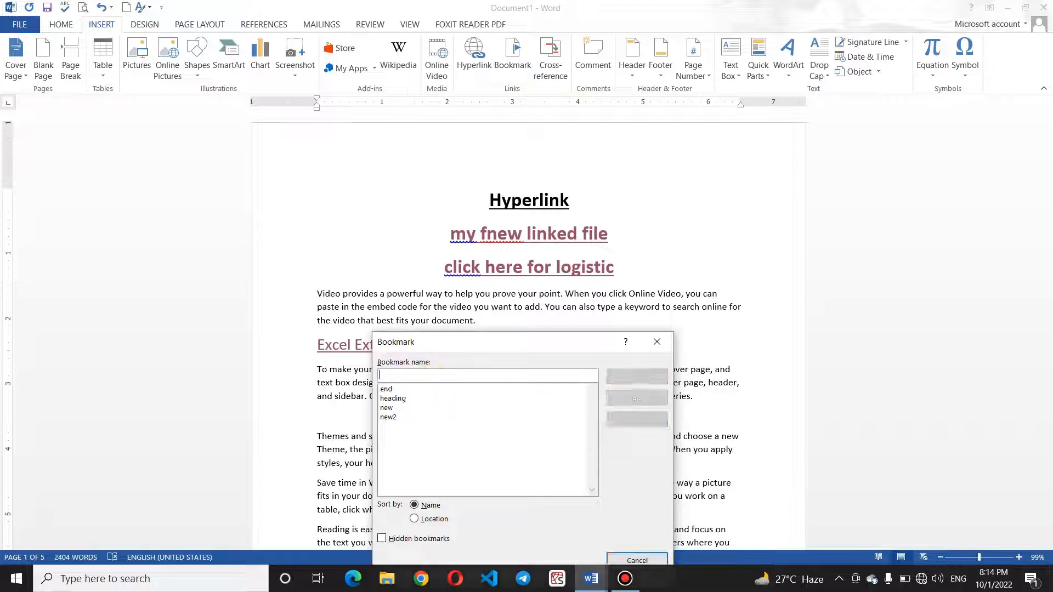
{"action": "type", "text": "rst "}
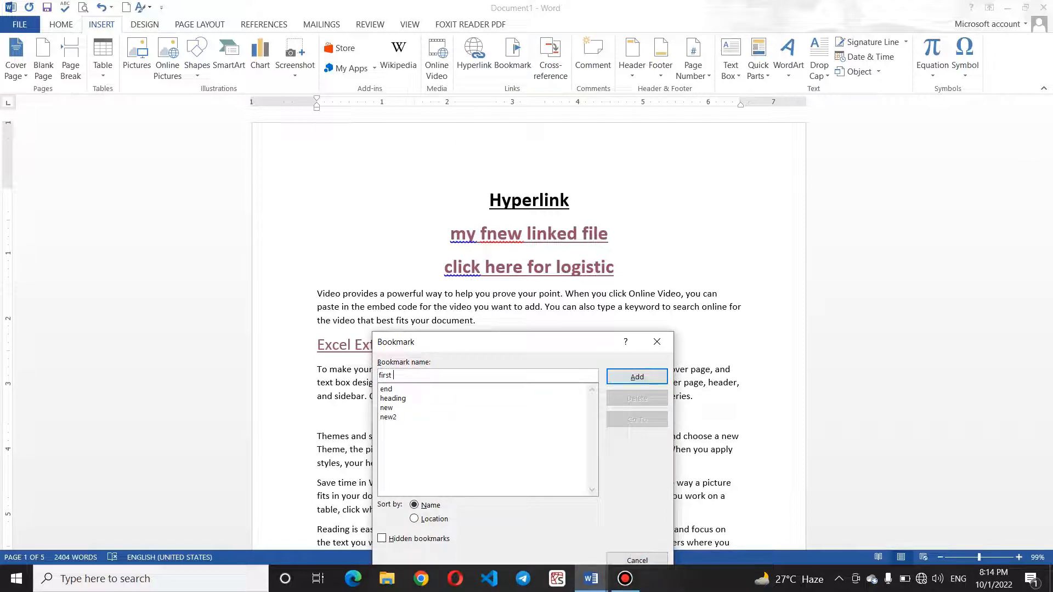
{"action": "type", "text": "para"}
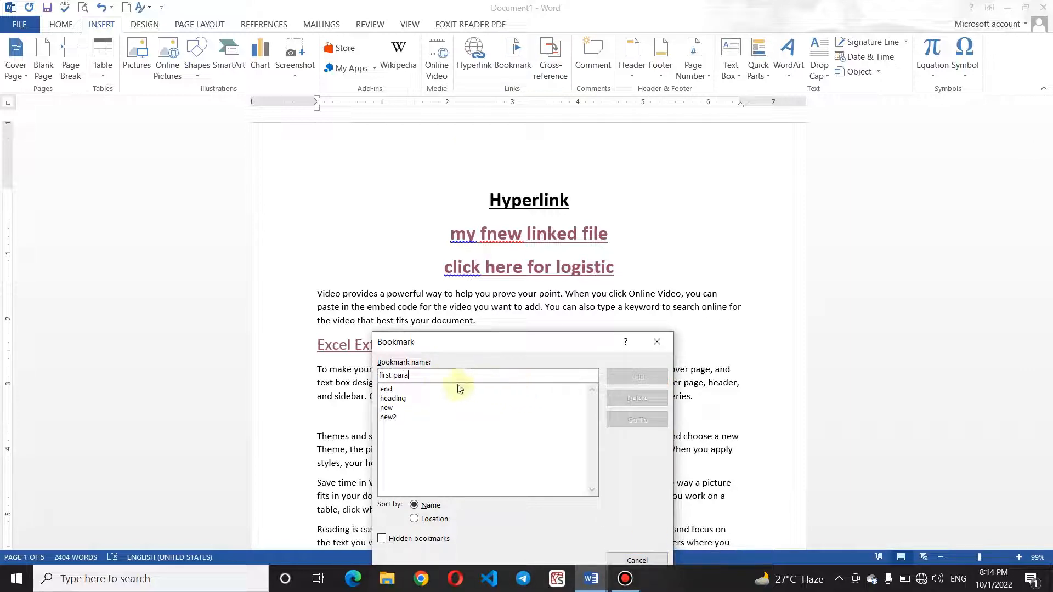
{"action": "left_click", "coordinate": [440, 407]}
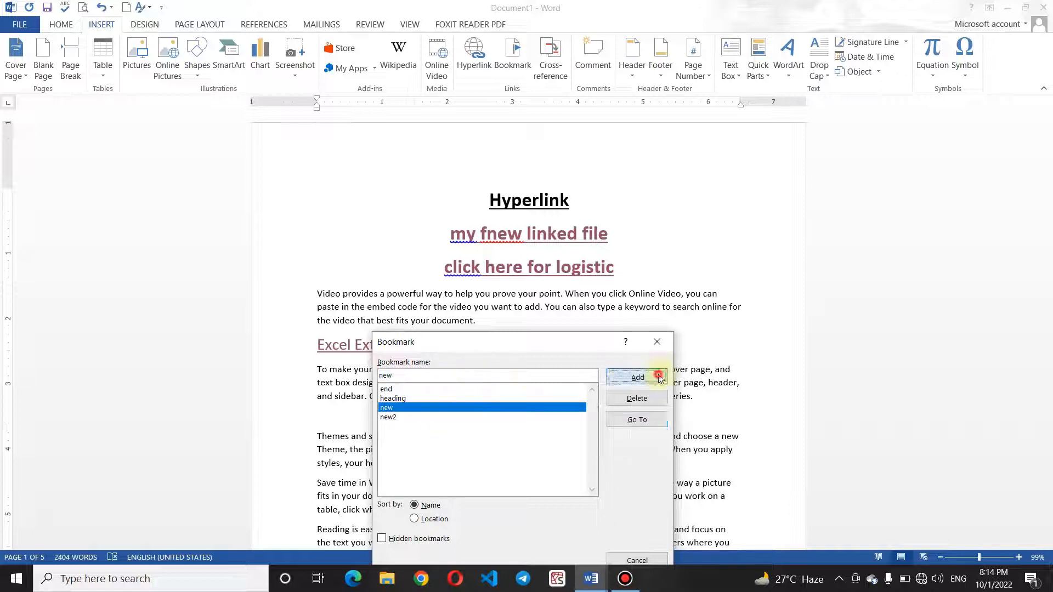
{"action": "left_click", "coordinate": [637, 376]}
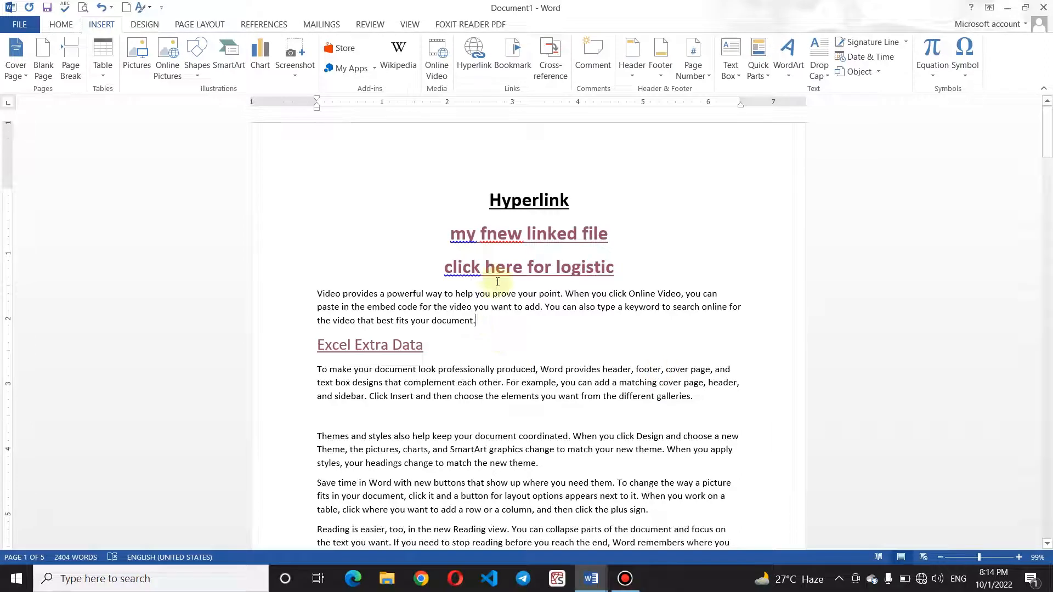
Go to the end bookmark on the last page and close the bookmark list
{"action": "left_click", "coordinate": [514, 60]}
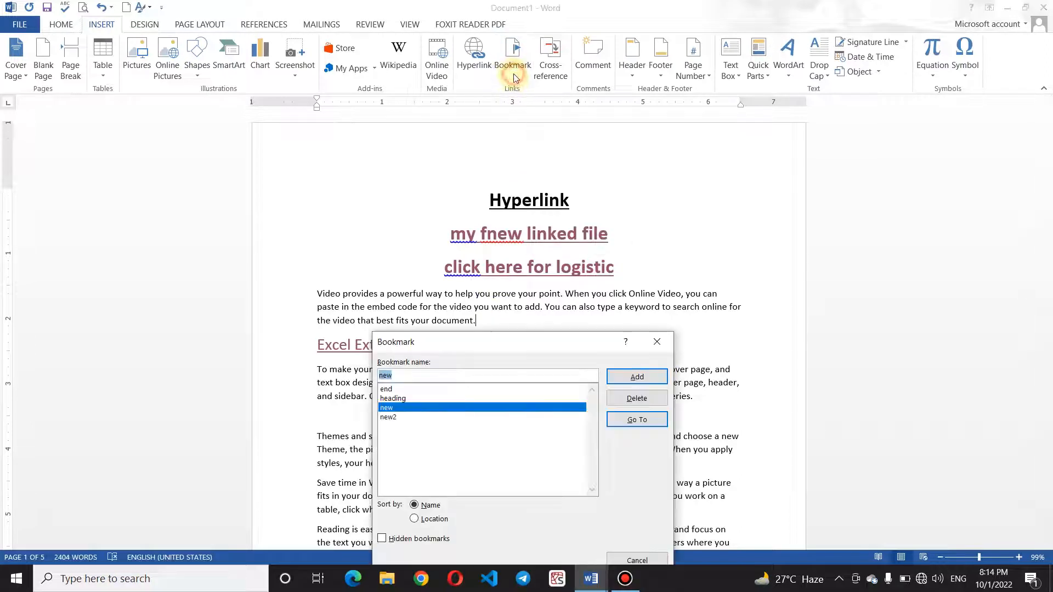
{"action": "left_click", "coordinate": [433, 398]}
{"action": "left_click", "coordinate": [436, 388]}
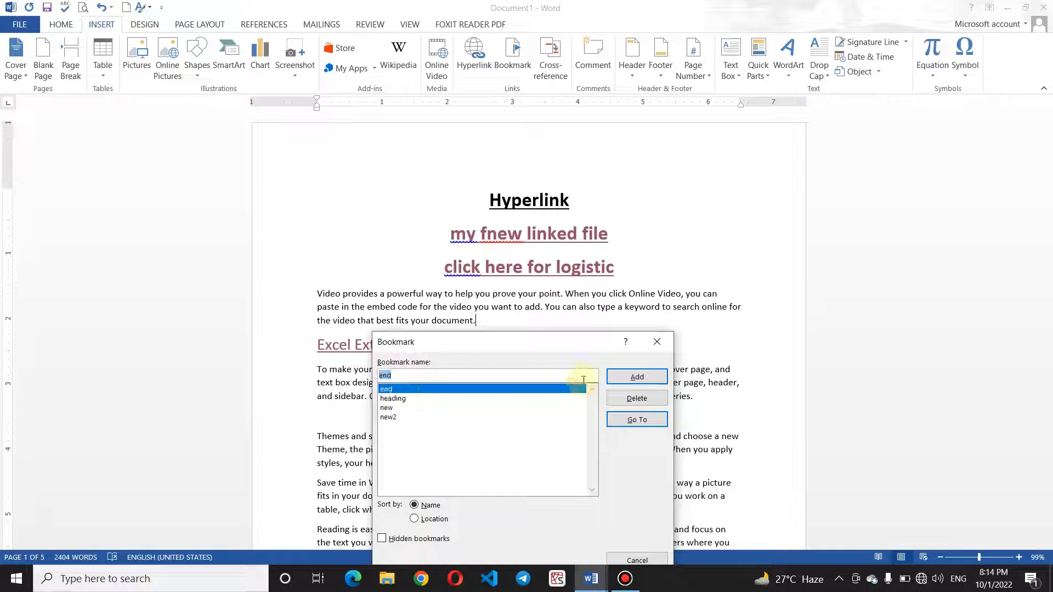
{"action": "left_click", "coordinate": [639, 424]}
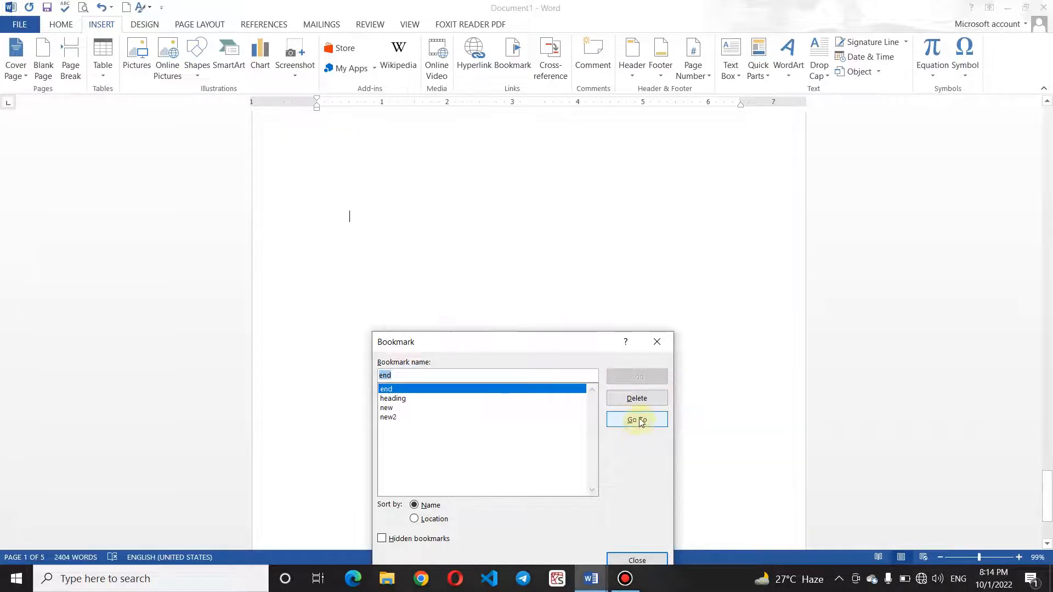
{"action": "left_click", "coordinate": [635, 421]}
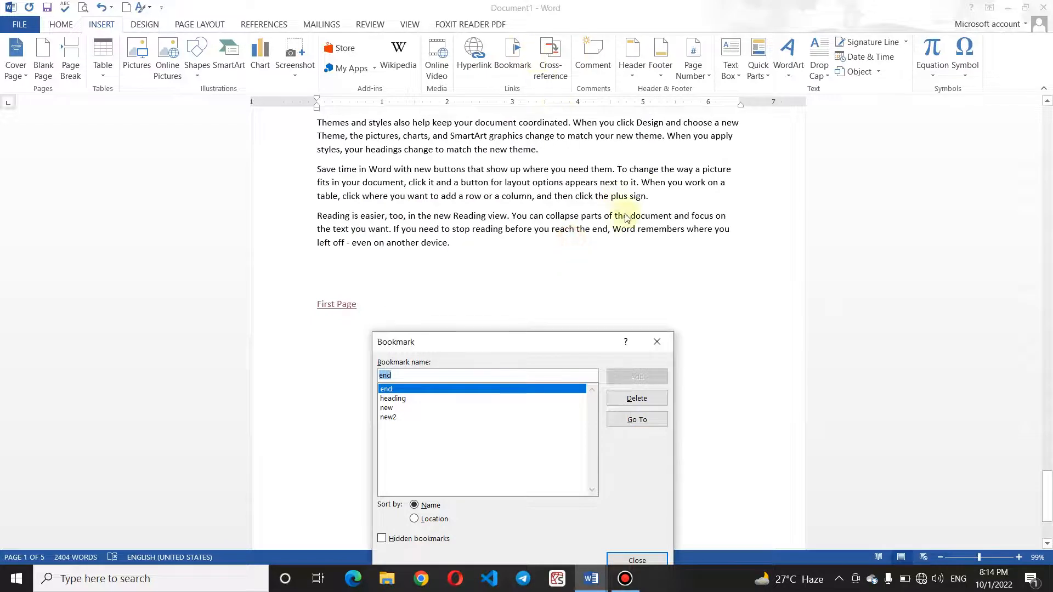
{"action": "left_click", "coordinate": [657, 341]}
Insert two hyperlinked cross-references to the heading bookmark's text below First Page on the last page, using the Bookmark reference type
{"action": "left_click", "coordinate": [552, 65]}
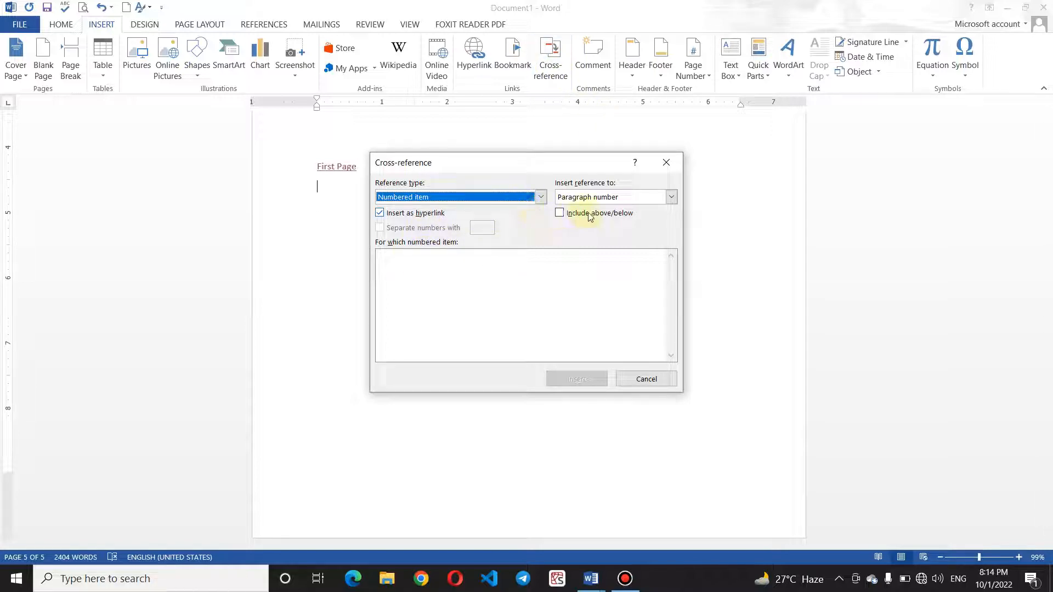
{"action": "left_click", "coordinate": [665, 199]}
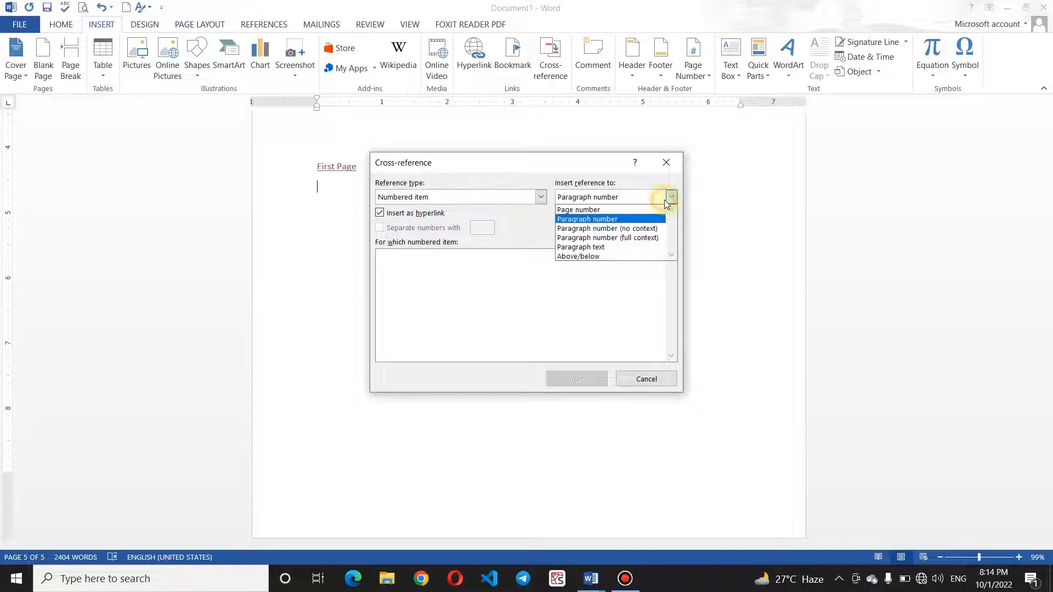
{"action": "left_click", "coordinate": [640, 247]}
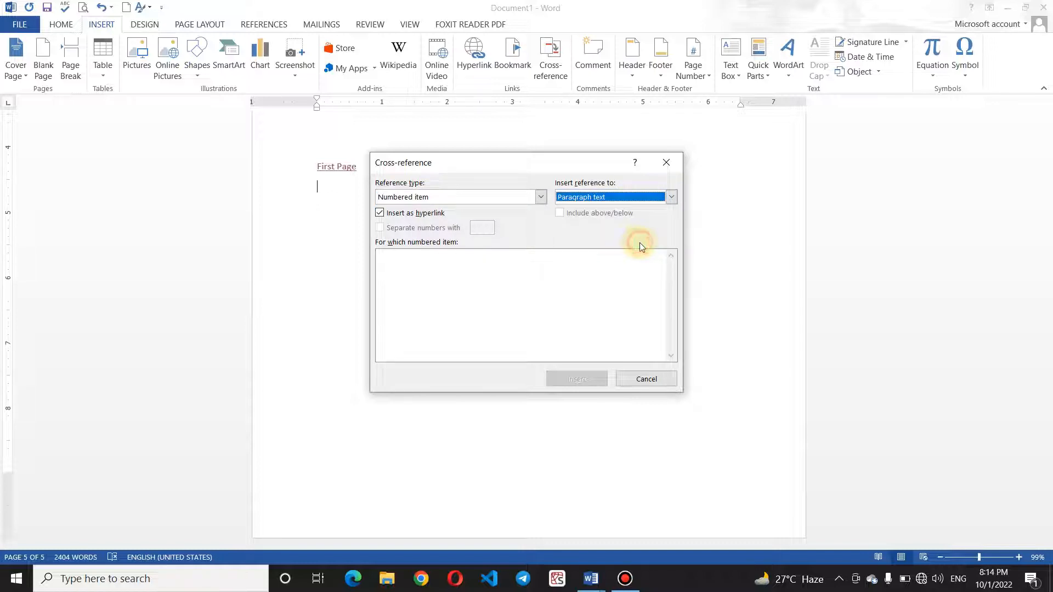
{"action": "left_click", "coordinate": [540, 199]}
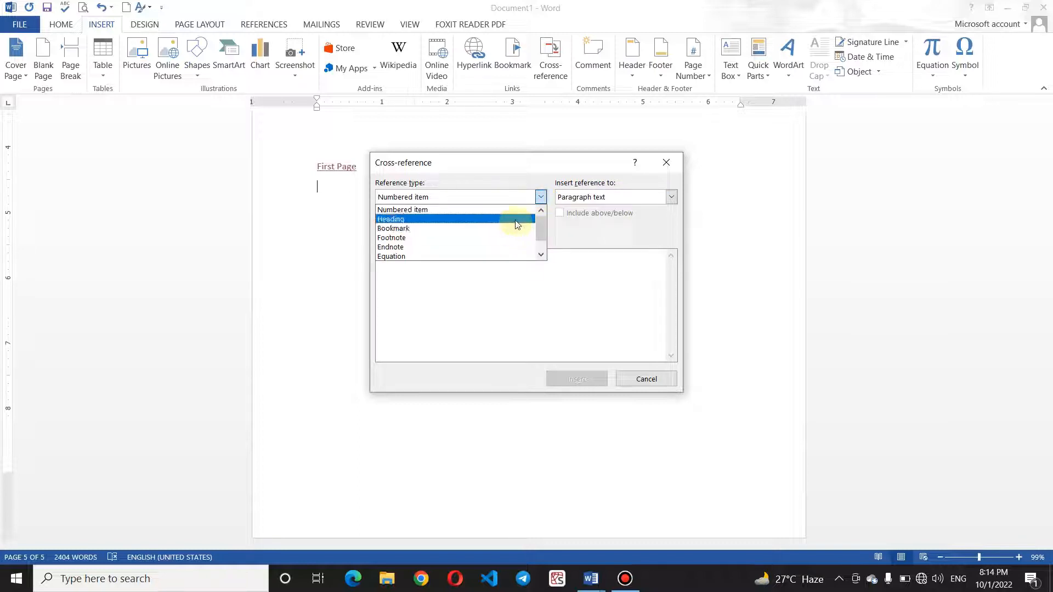
{"action": "left_click", "coordinate": [515, 229]}
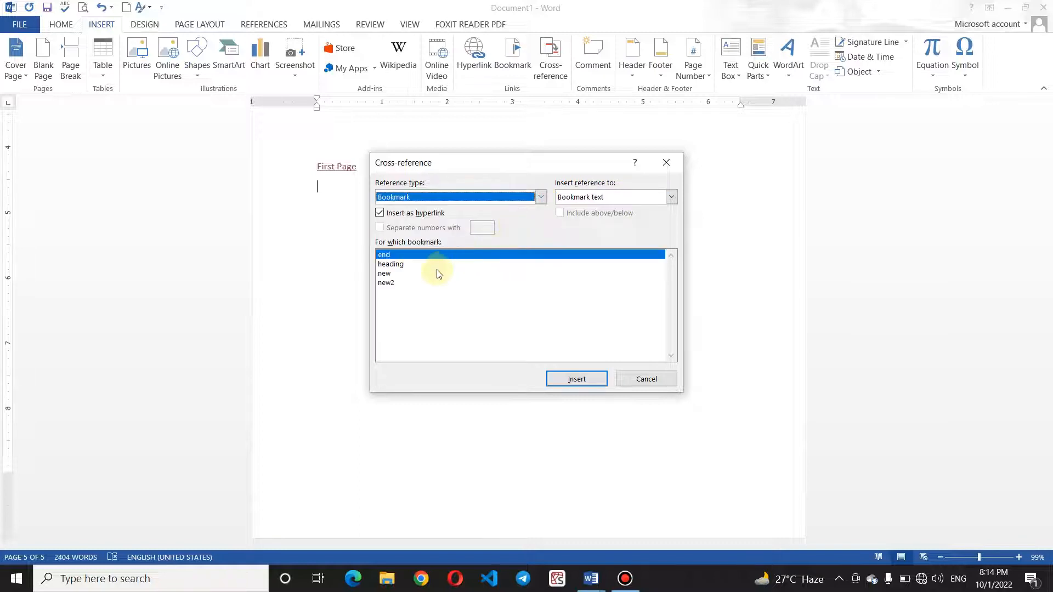
{"action": "left_click", "coordinate": [396, 266]}
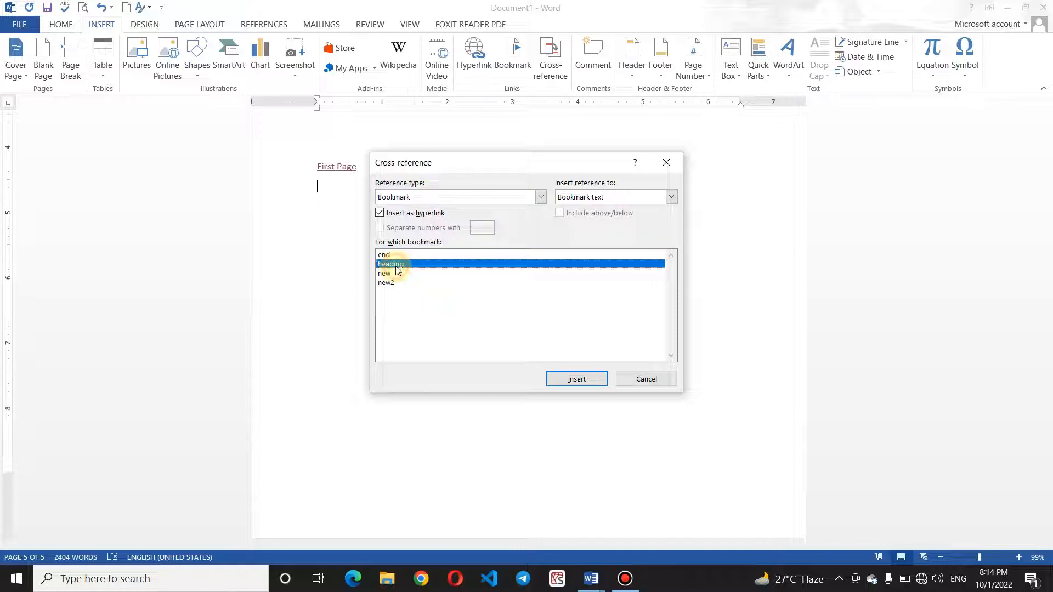
{"action": "left_click", "coordinate": [598, 381]}
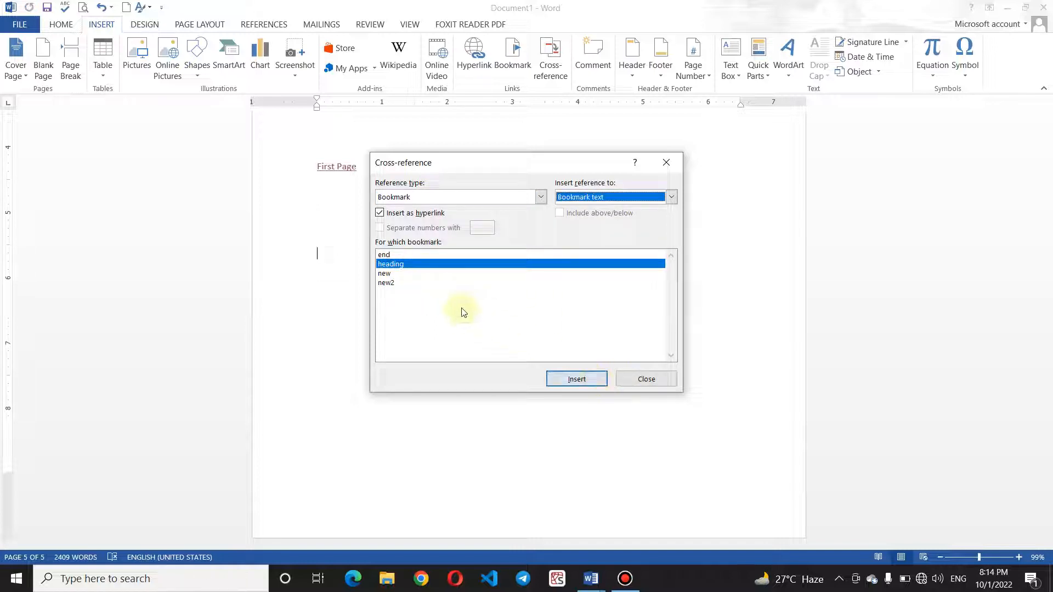
{"action": "left_click", "coordinate": [565, 381]}
{"action": "left_click", "coordinate": [645, 379]}
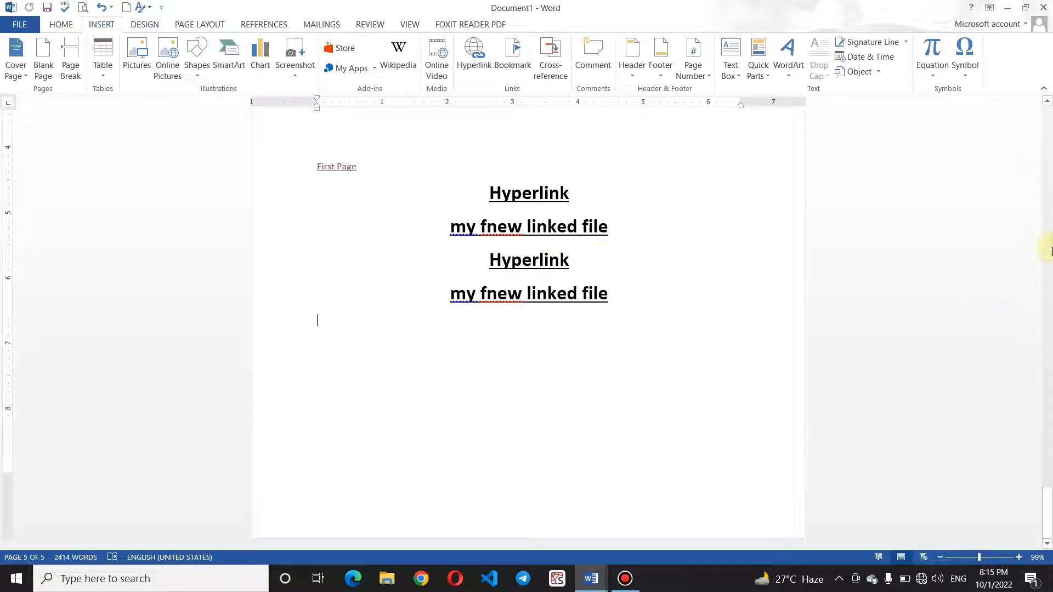
Follow the first Hyperlink cross-reference on the last page to the document's title
{"action": "left_click", "coordinate": [1049, 262]}
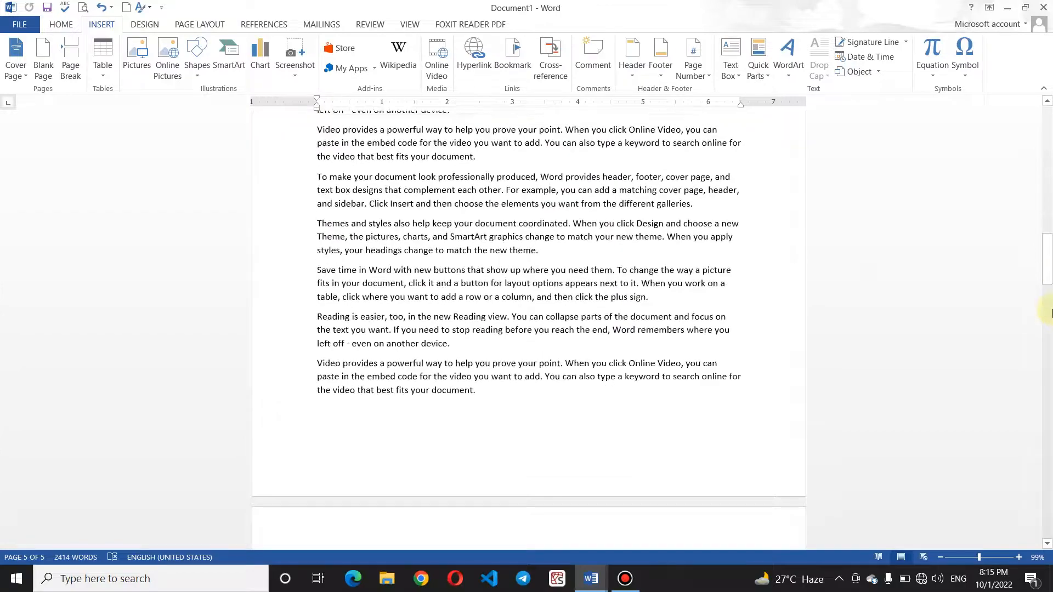
{"action": "left_click_drag", "start_coordinate": [1049, 263], "coordinate": [1049, 518]}
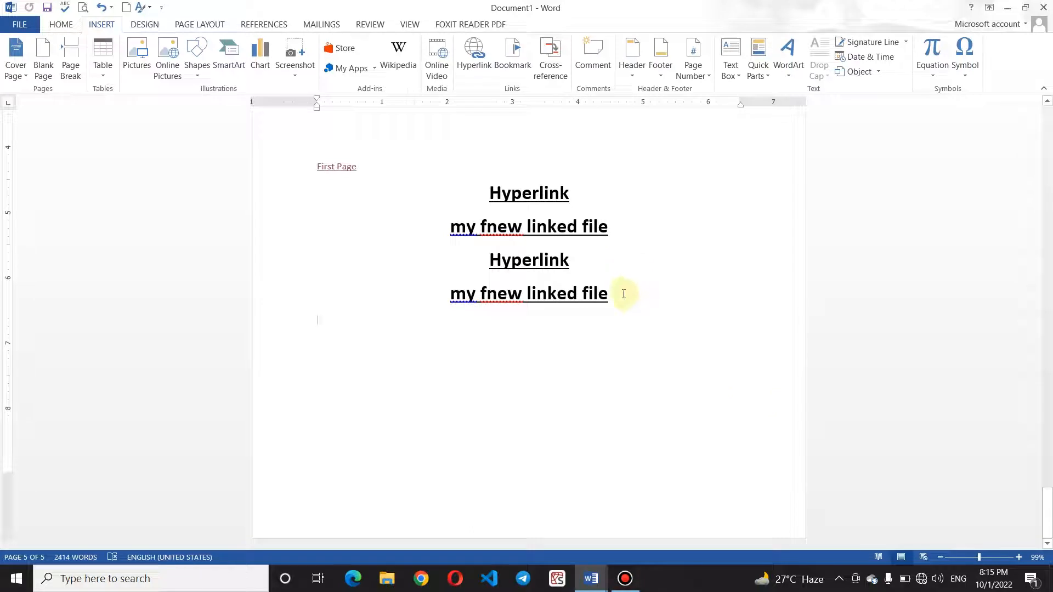
{"action": "left_click", "coordinate": [535, 198], "text": "ctrl"}
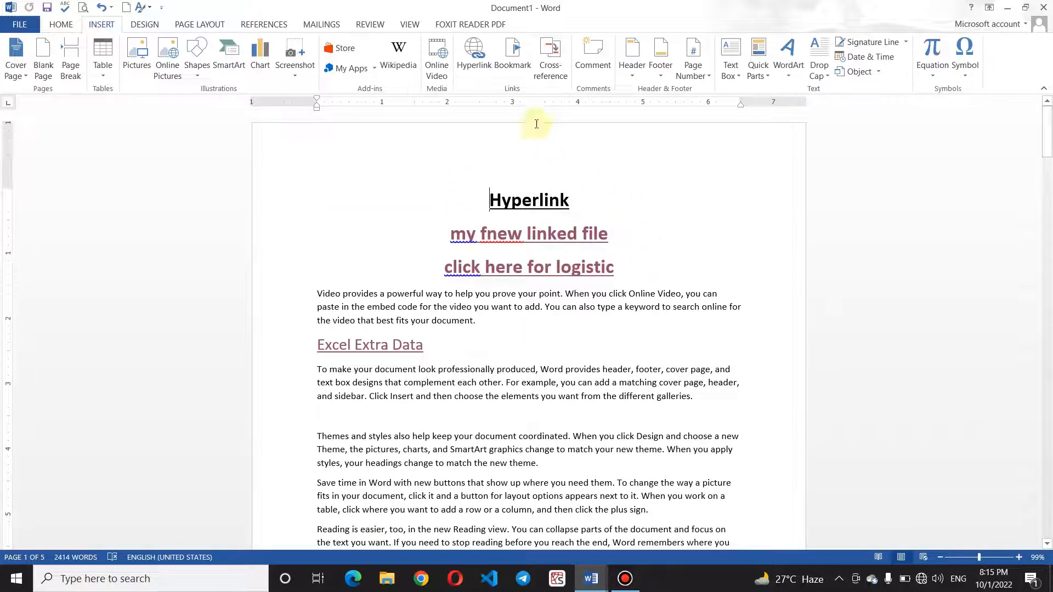
Examine the cross-reference types, switch to Heading to check its available targets, and close without inserting a reference
{"action": "left_click", "coordinate": [542, 70]}
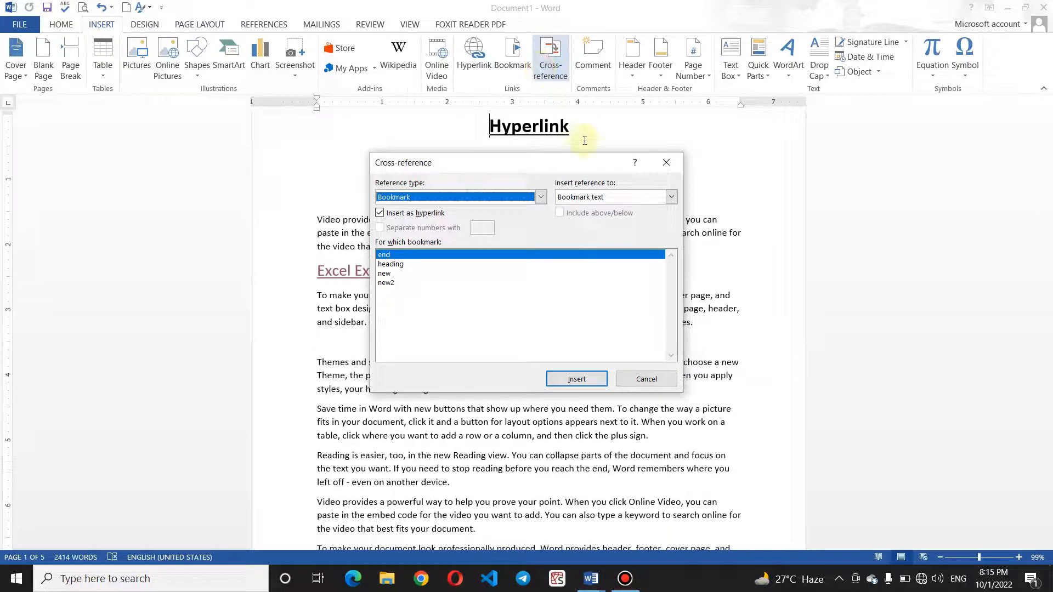
{"action": "left_click", "coordinate": [541, 200]}
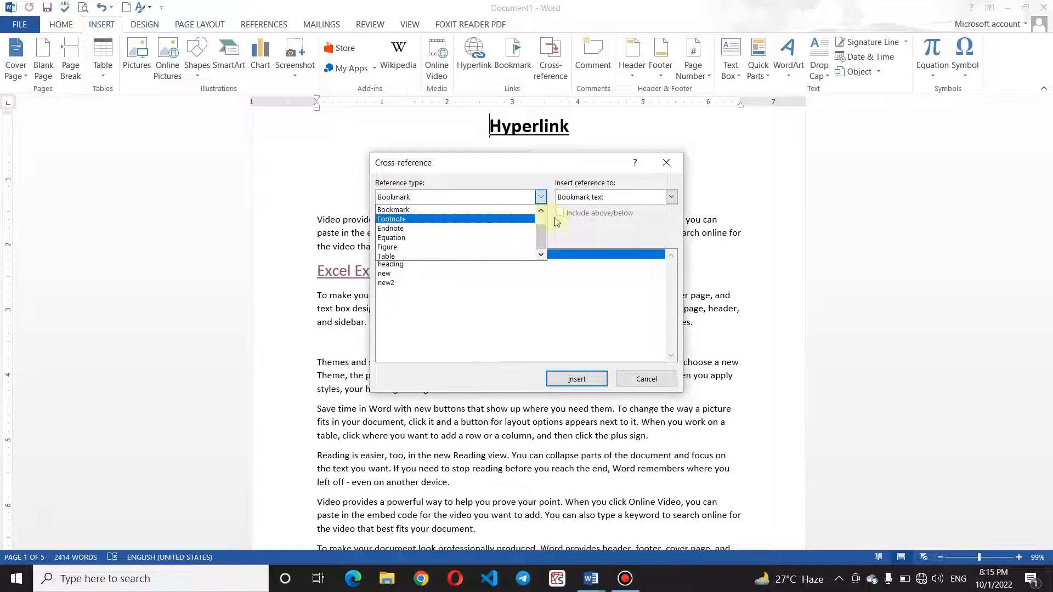
{"action": "left_click_drag", "start_coordinate": [544, 228], "coordinate": [544, 220]}
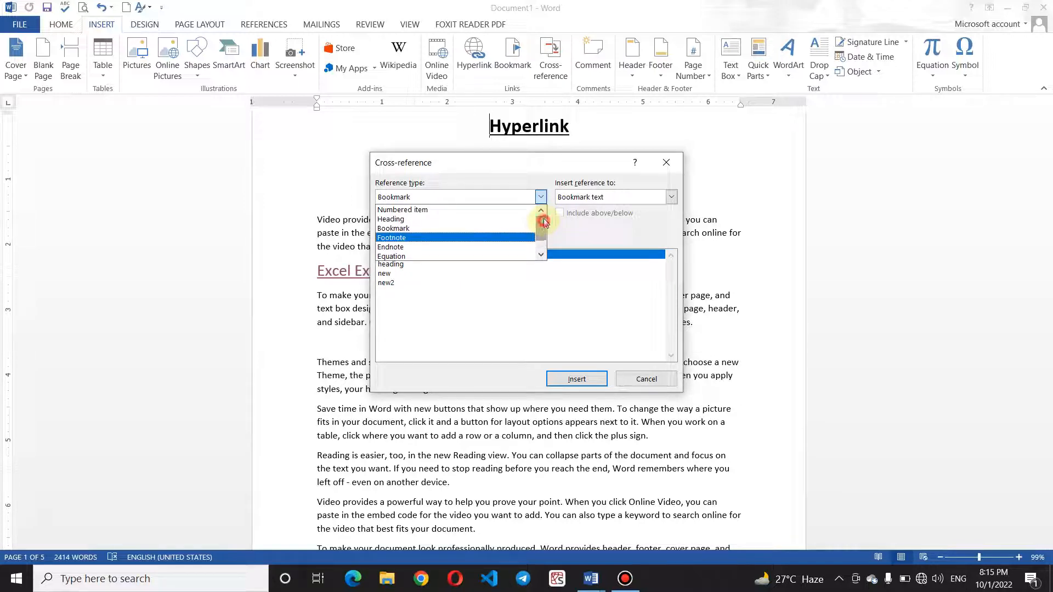
{"action": "left_click", "coordinate": [503, 221]}
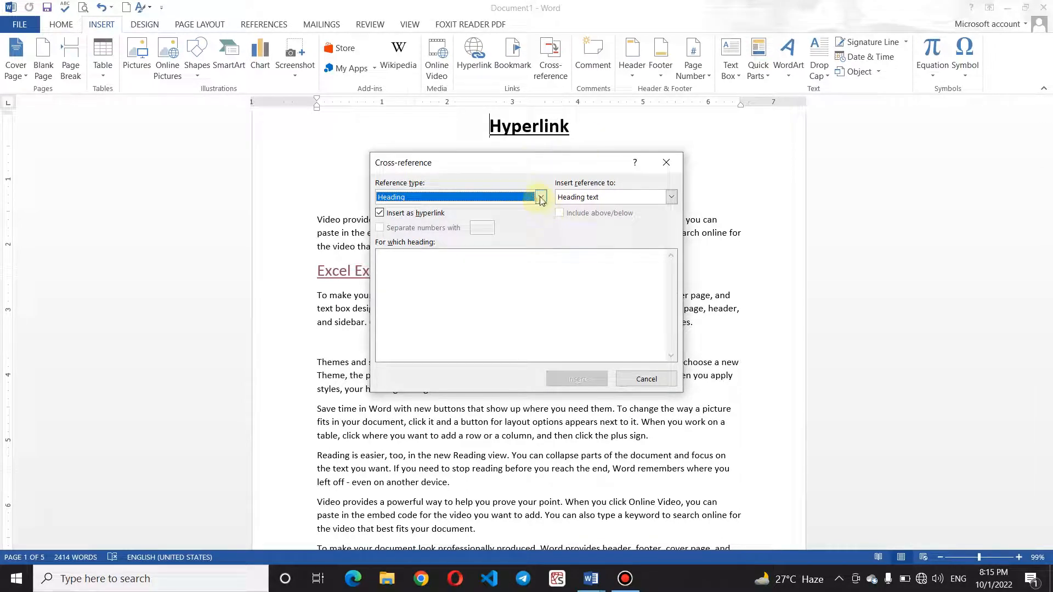
{"action": "left_click", "coordinate": [452, 293]}
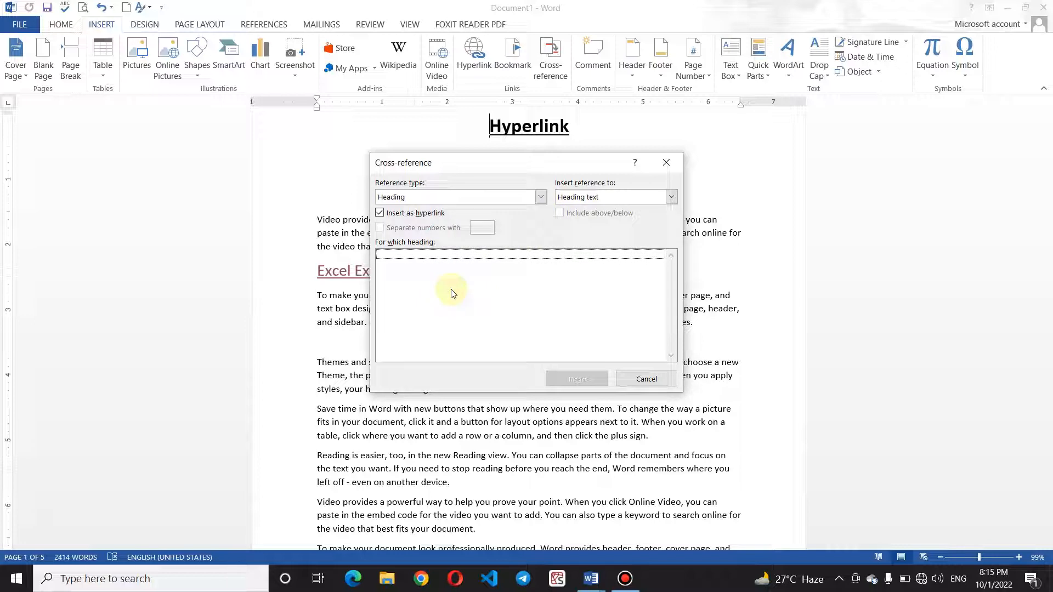
{"action": "left_click", "coordinate": [668, 162]}
Follow the second "my fnew linked file" cross-reference on the last page to the heading bookmark
{"action": "left_click_drag", "start_coordinate": [1048, 163], "coordinate": [1040, 534]}
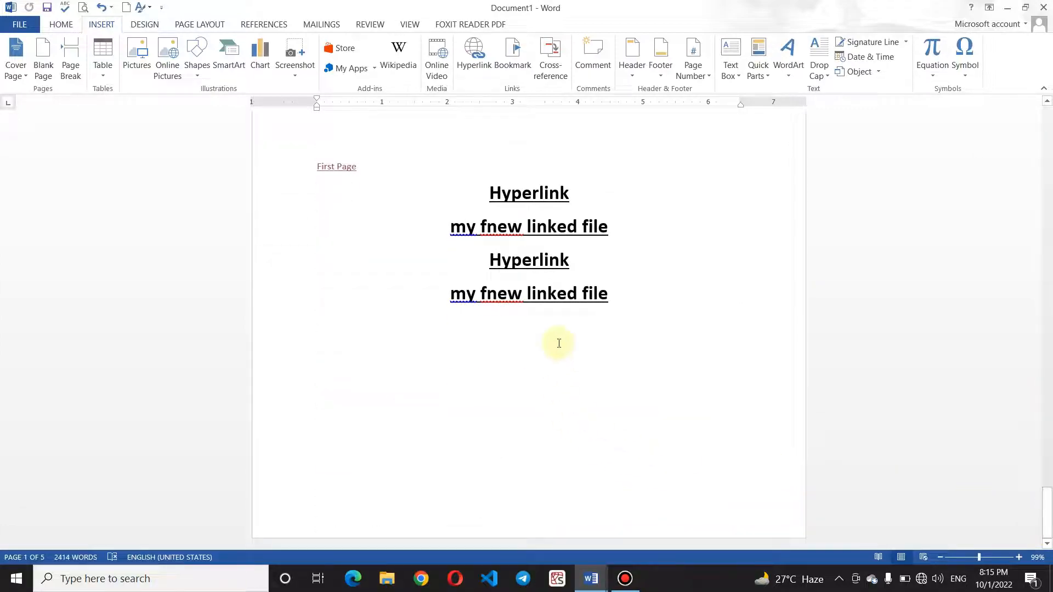
{"action": "scroll", "coordinate": [556, 292], "scroll_direction": "up", "scroll_amount": 3}
{"action": "left_click", "coordinate": [555, 292], "text": "ctrl"}
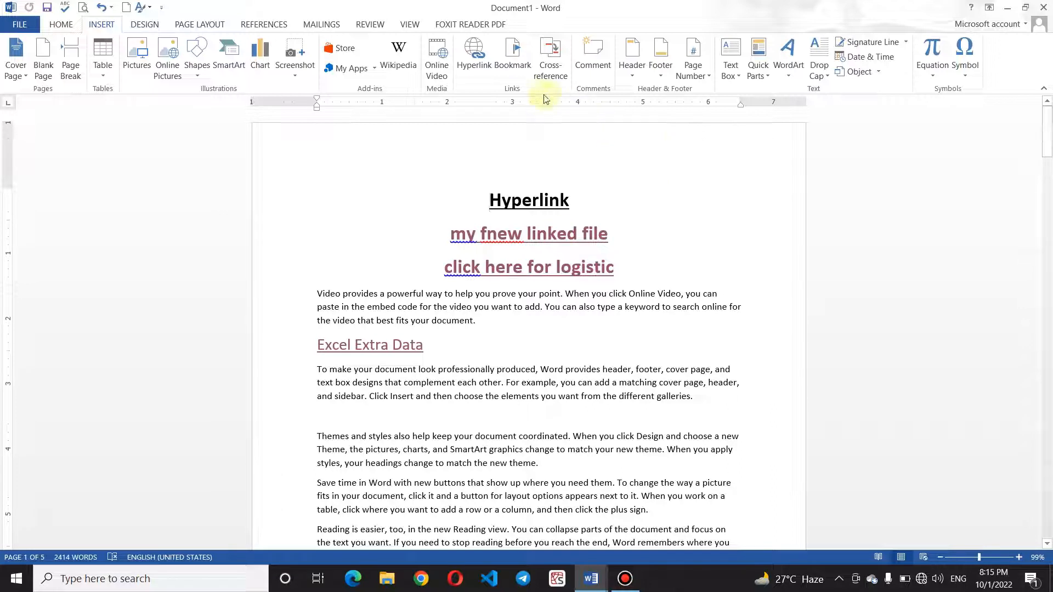
Show the hidden bookmarks in the bookmark list, look through them, and hide them again
{"action": "left_click", "coordinate": [507, 79]}
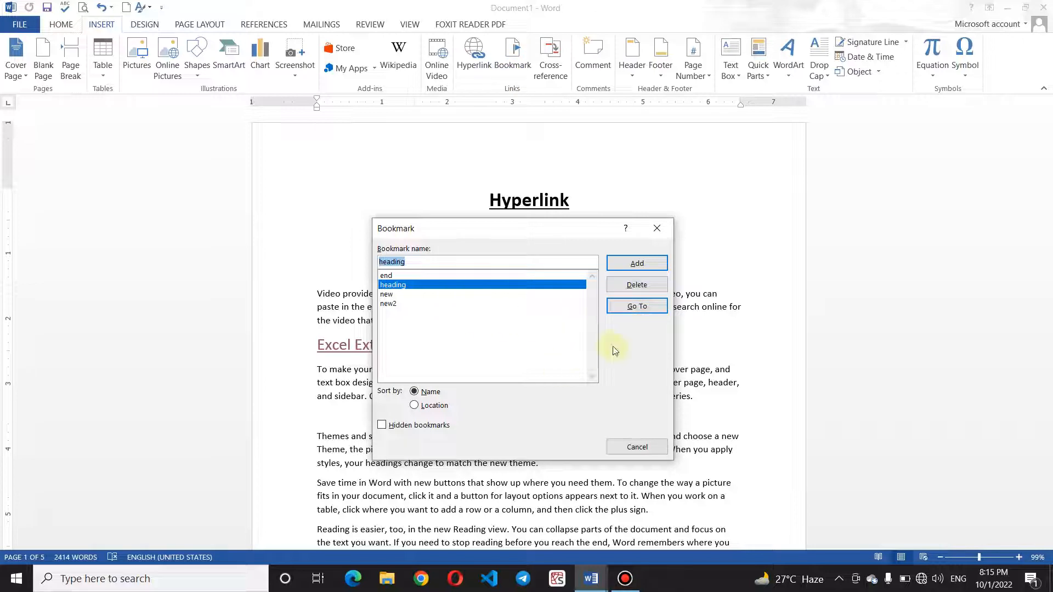
{"action": "left_click", "coordinate": [393, 426]}
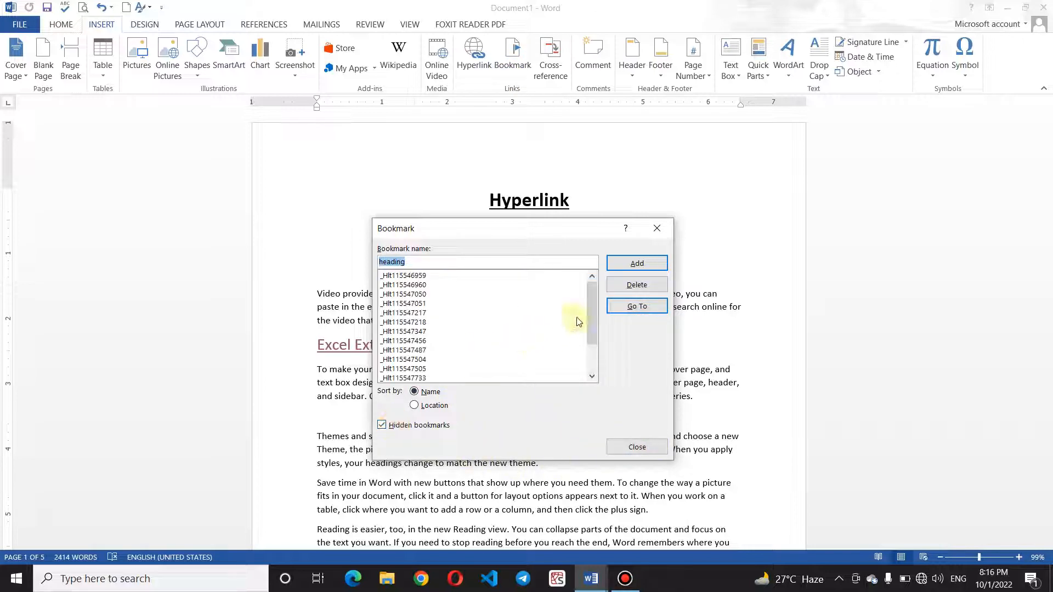
{"action": "left_click_drag", "start_coordinate": [592, 312], "coordinate": [593, 372]}
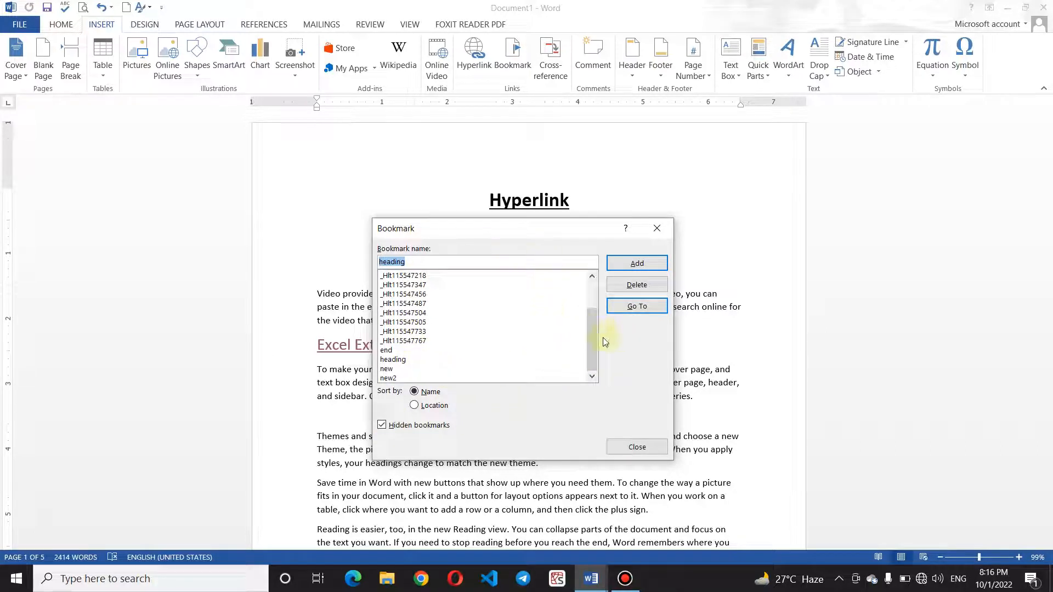
{"action": "left_click_drag", "start_coordinate": [594, 337], "coordinate": [592, 271]}
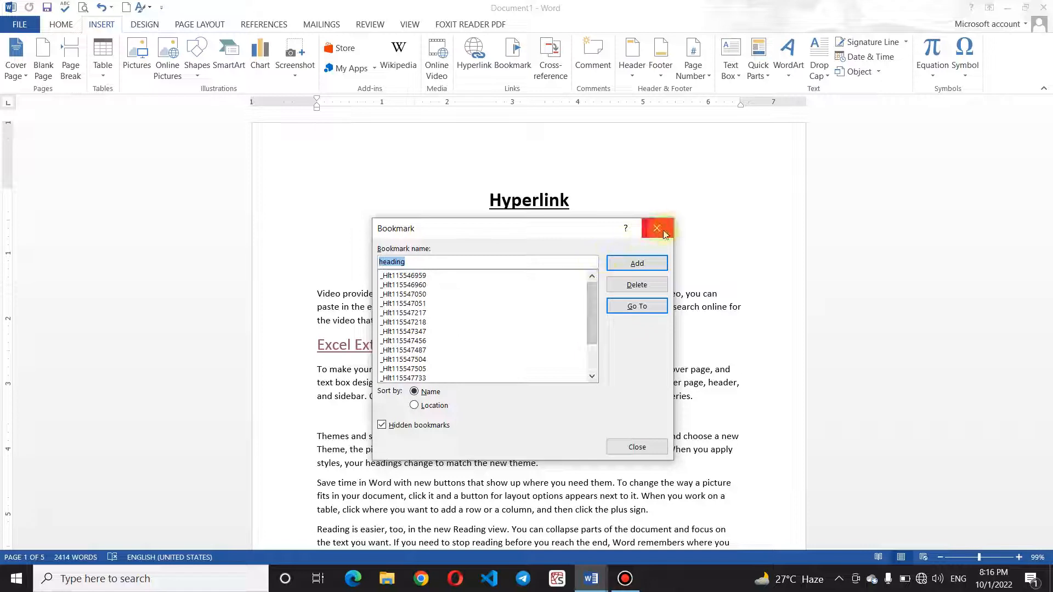
{"action": "left_click", "coordinate": [382, 425]}
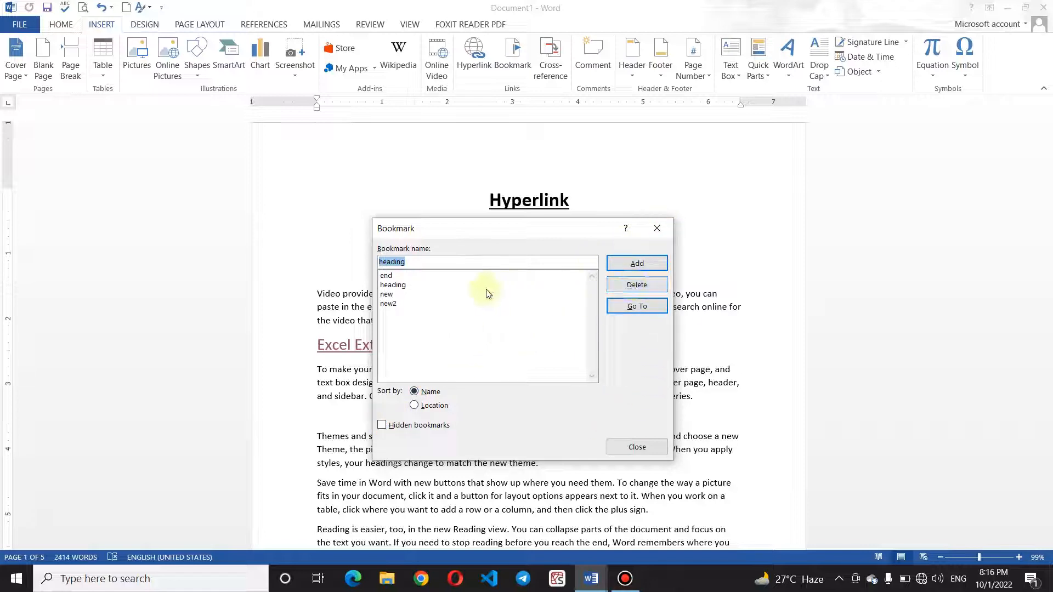
Delete the new2 and new bookmarks and close the bookmark list
{"action": "left_click", "coordinate": [401, 304]}
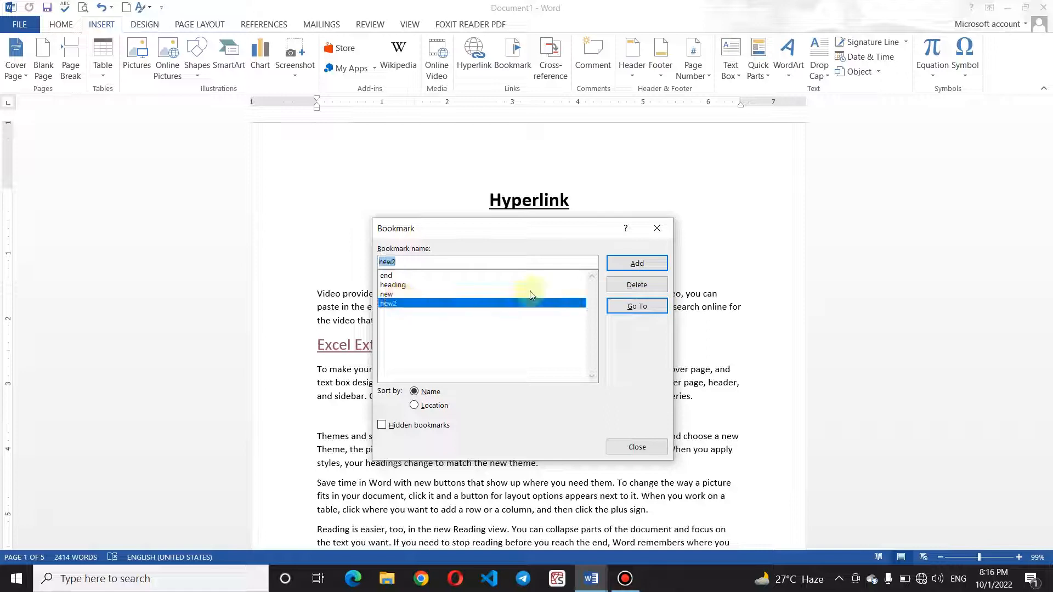
{"action": "left_click", "coordinate": [638, 286]}
{"action": "left_click", "coordinate": [406, 295]}
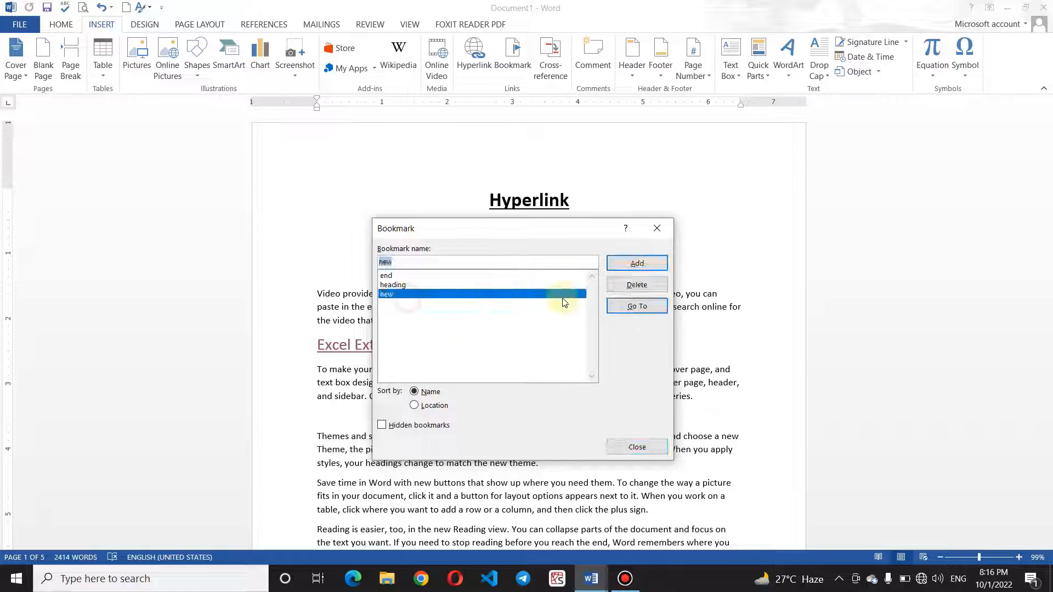
{"action": "left_click", "coordinate": [643, 286]}
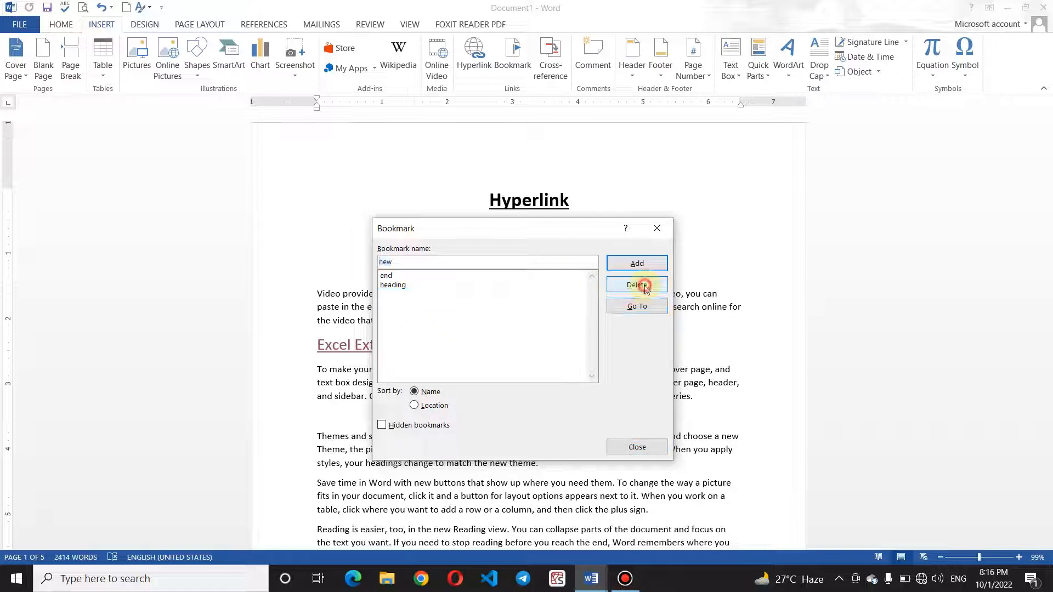
{"action": "left_click", "coordinate": [636, 447]}
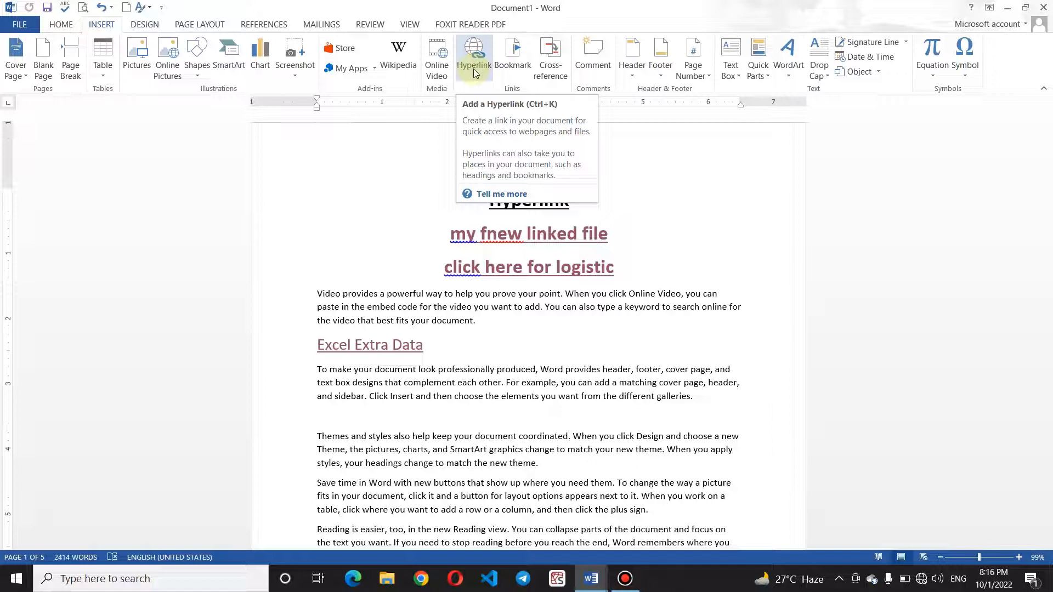
View the Insert Hyperlink options for the word "header" below Excel Extra Data and close them without creating a link
{"action": "double_click", "coordinate": [629, 374]}
{"action": "key", "text": "ctrl+k"}
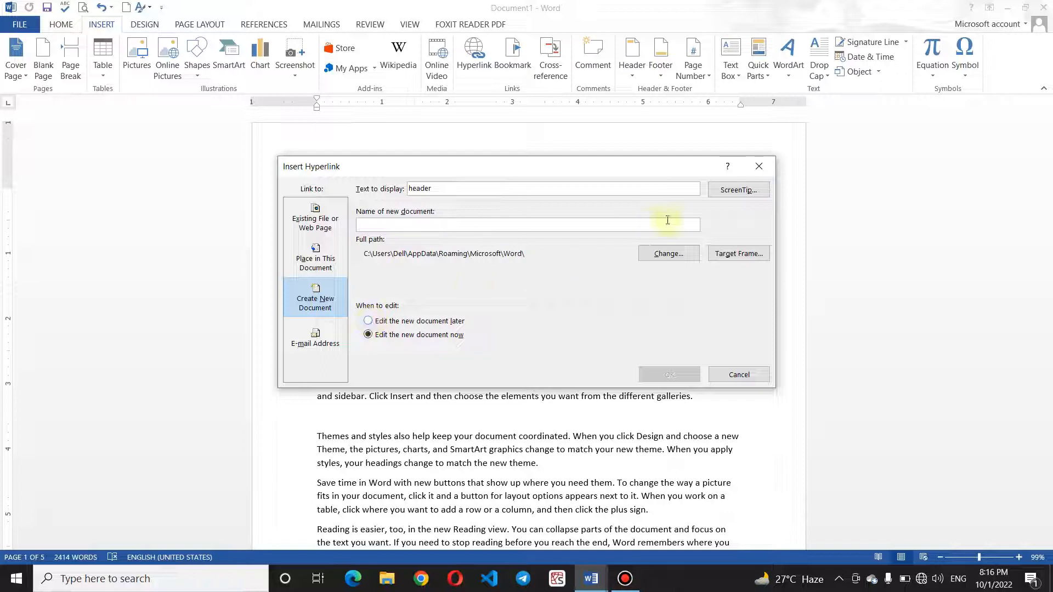
{"action": "left_click", "coordinate": [760, 169]}
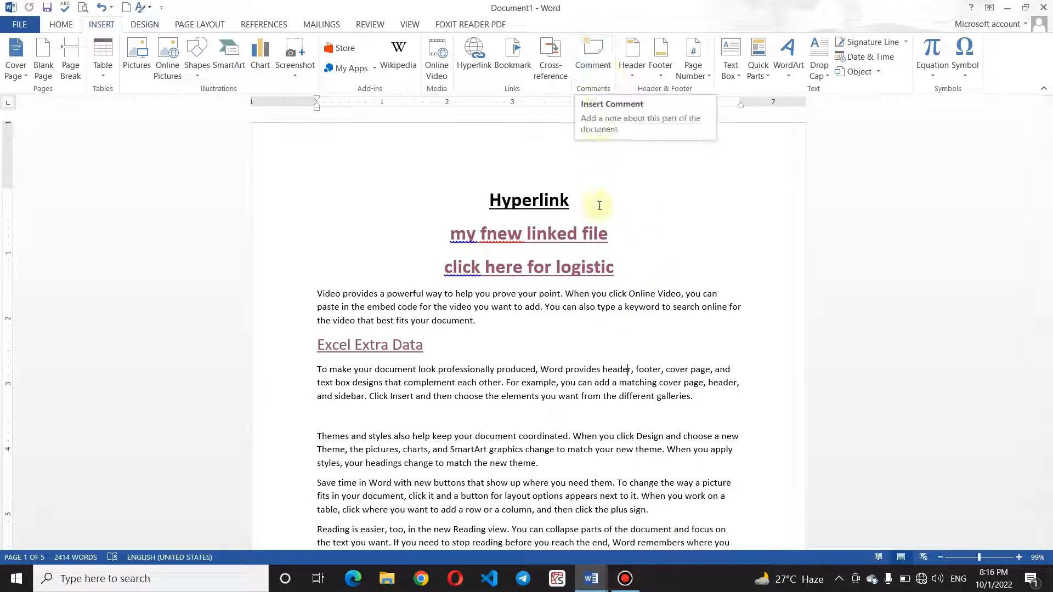
{"action": "left_click", "coordinate": [624, 258]}
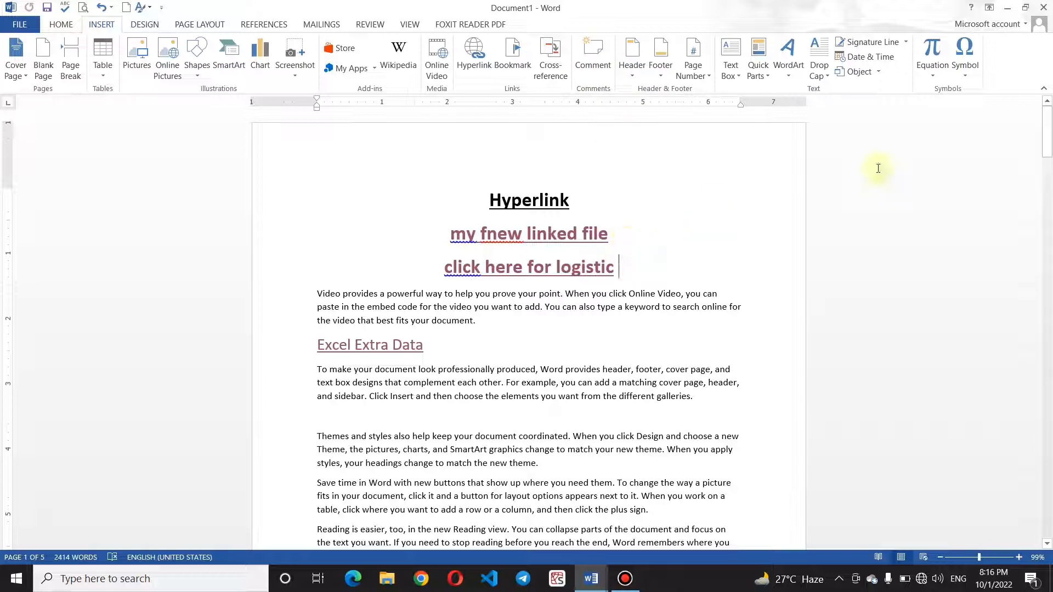
{"action": "scroll", "coordinate": [1049, 137], "scroll_direction": "down", "scroll_amount": 1}
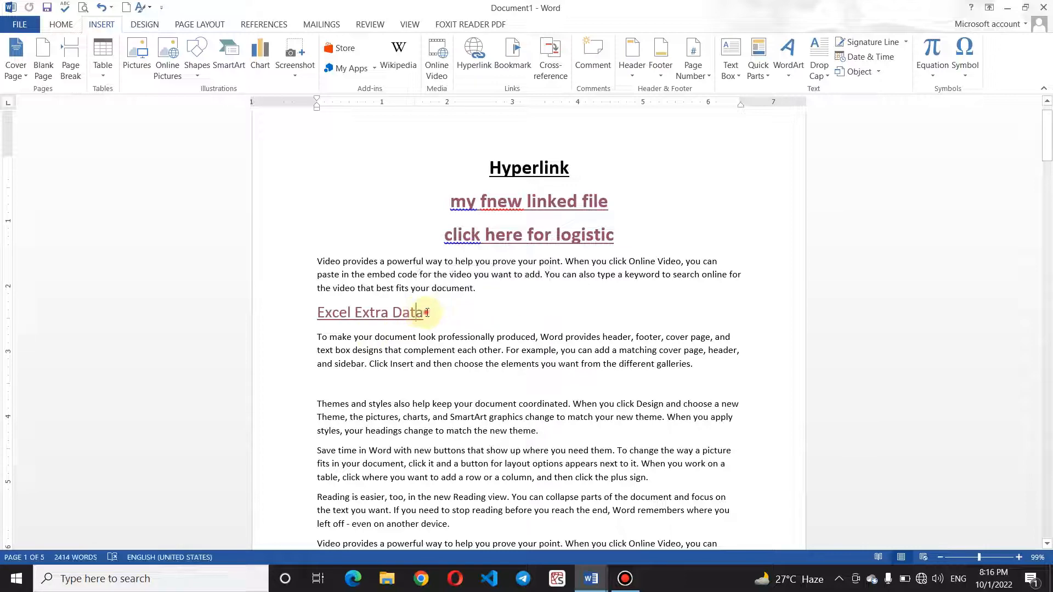
Add the comment "Here is the ncomplete excel formulas" to the Excel Extra Data heading
{"action": "left_click", "coordinate": [580, 72]}
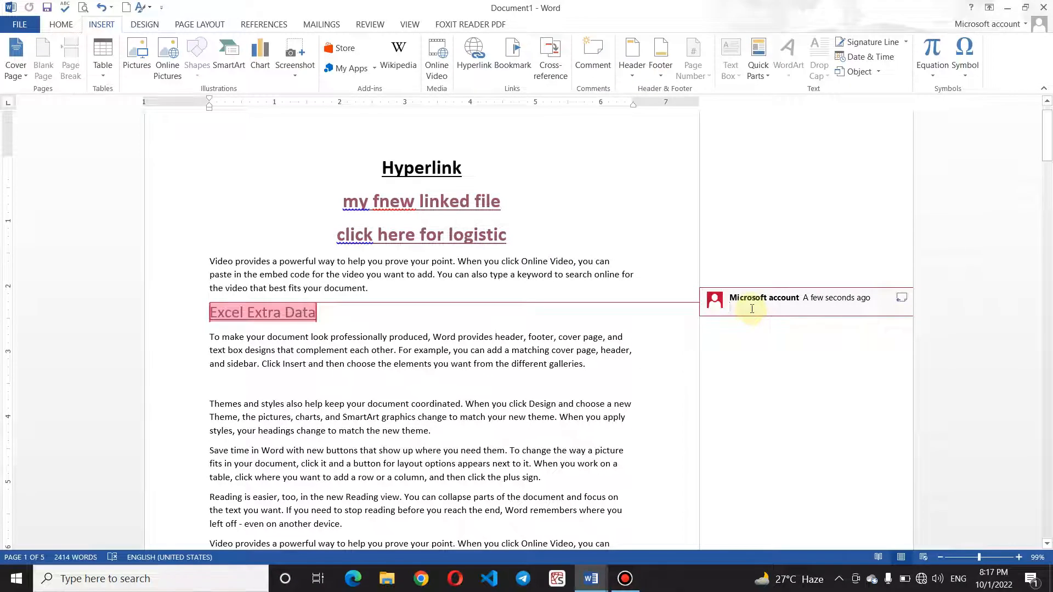
{"action": "type", "text": "her"}
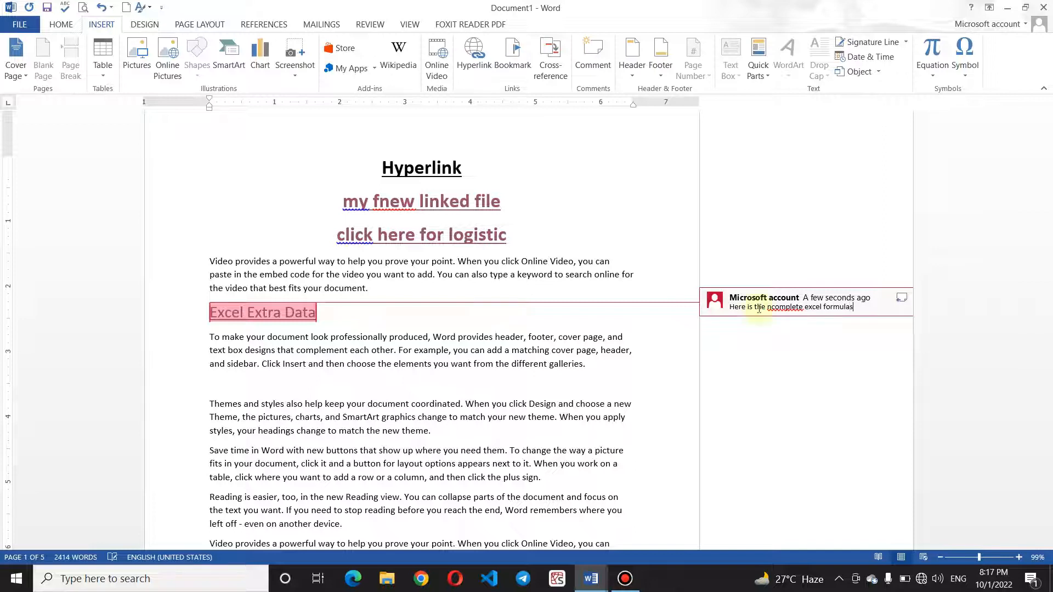
{"action": "left_click", "coordinate": [643, 365]}
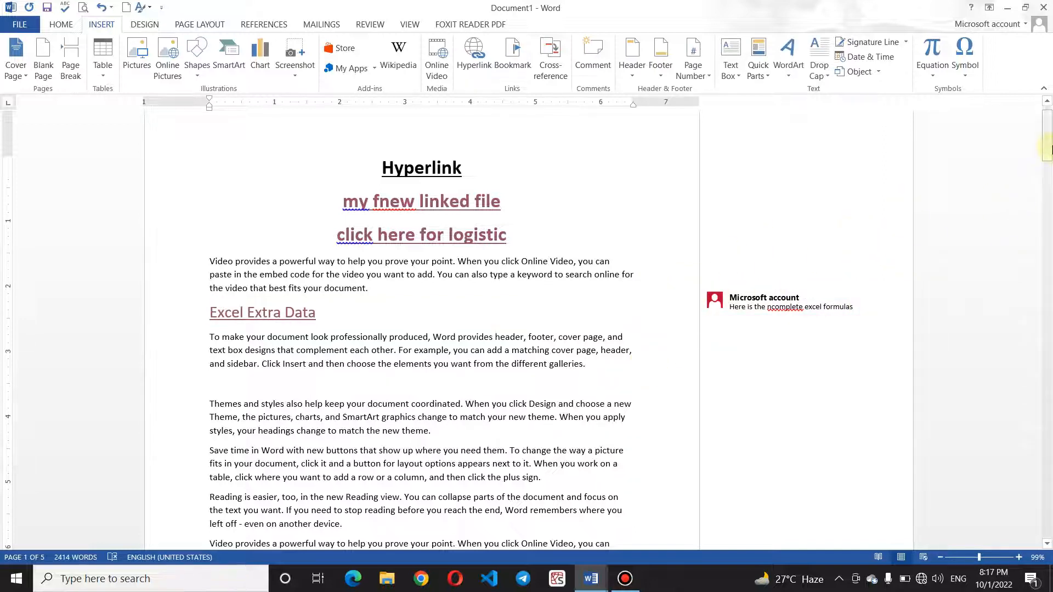
View the print preview of the commented first page and return to the document
{"action": "scroll", "coordinate": [1048, 135], "scroll_direction": "up", "scroll_amount": 2}
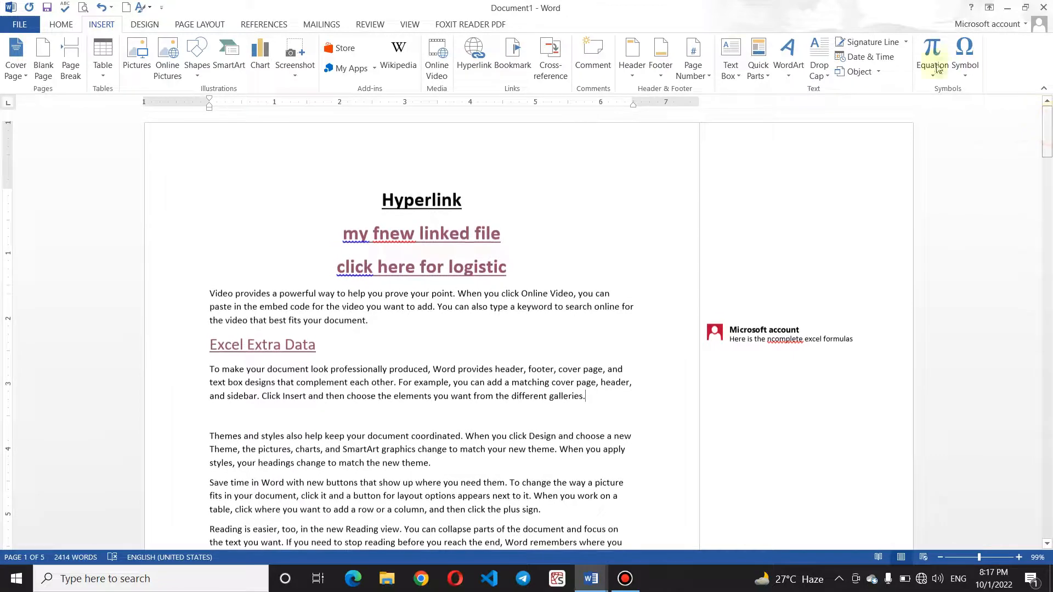
{"action": "left_click", "coordinate": [83, 8]}
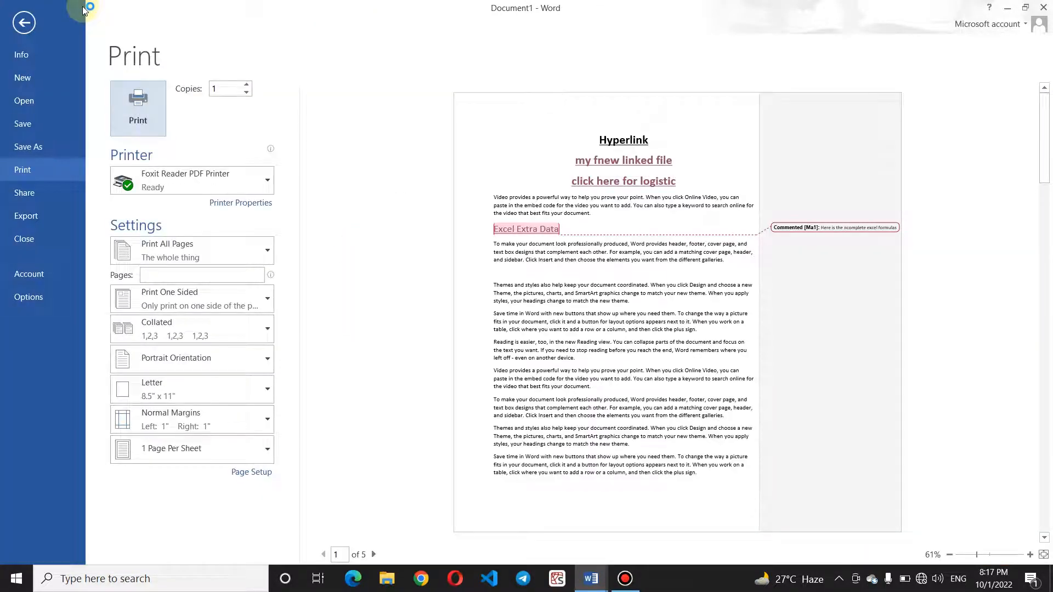
{"action": "left_click", "coordinate": [23, 23]}
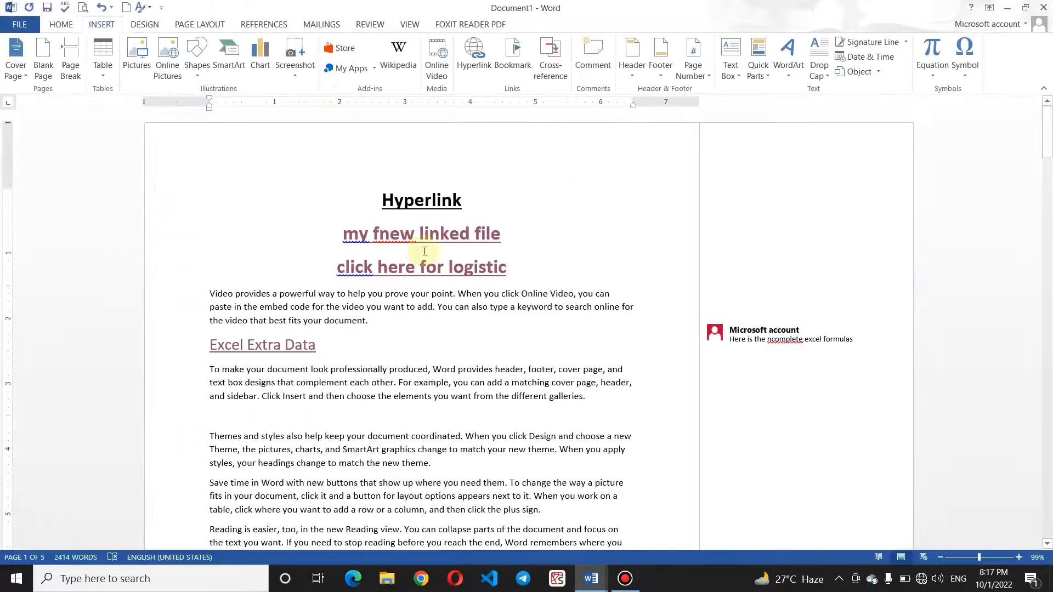
Add an empty reply to the comment on the Excel Extra Data heading
{"action": "left_click", "coordinate": [797, 327]}
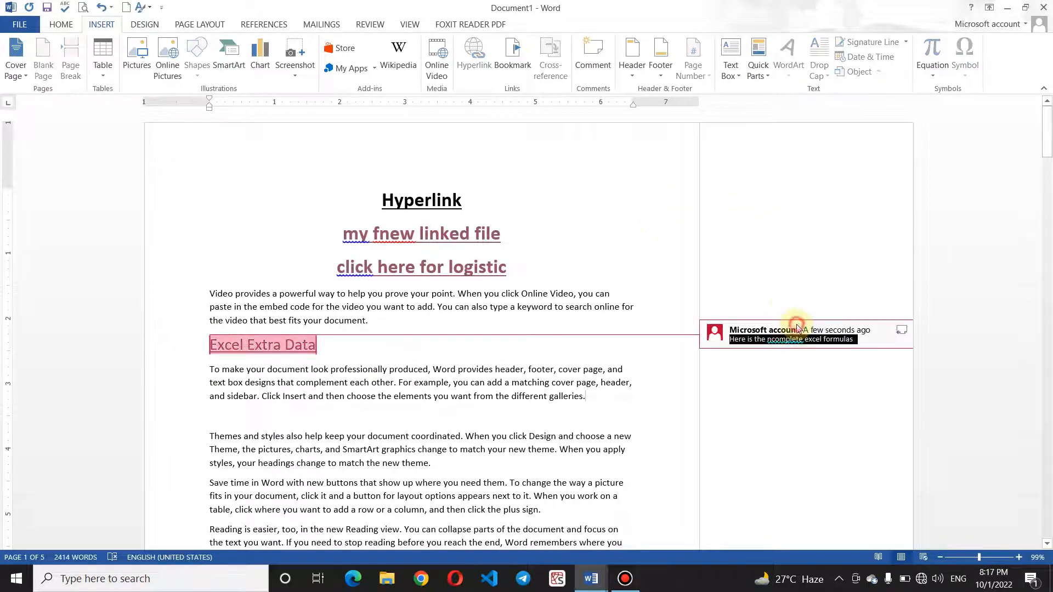
{"action": "left_click", "coordinate": [902, 331]}
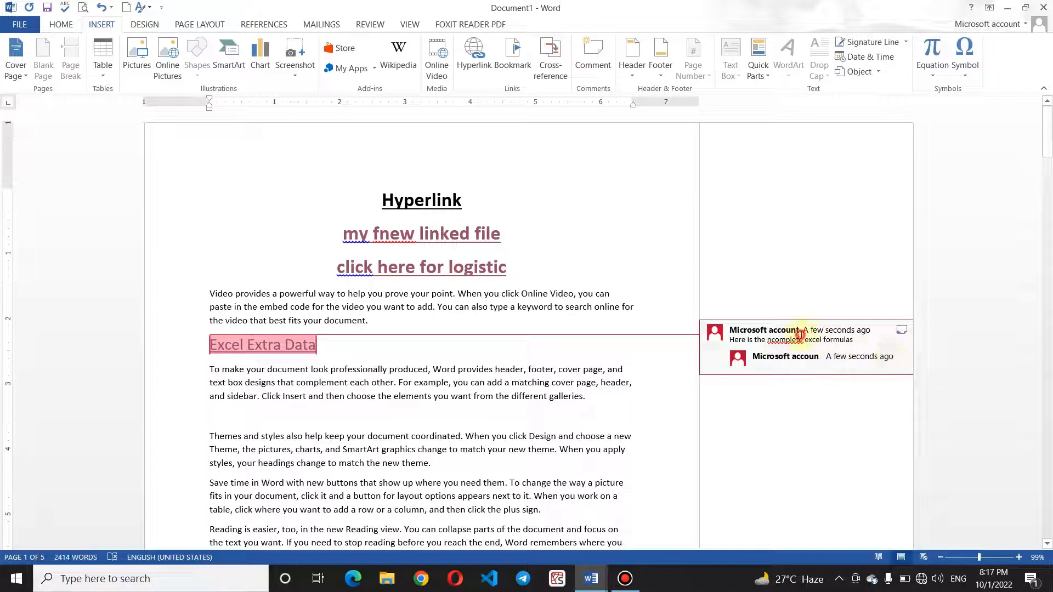
{"action": "left_click", "coordinate": [409, 383]}
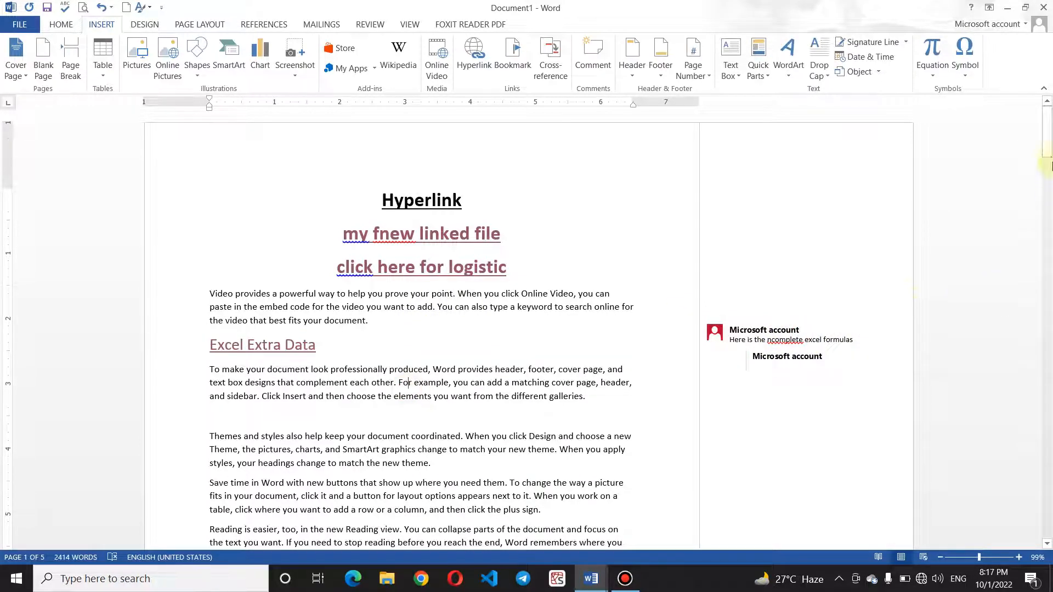
Add the comment "The collection of pages" to the word "document" in the second paragraph of page 2
{"action": "scroll", "coordinate": [538, 233], "scroll_direction": "down", "scroll_amount": 10}
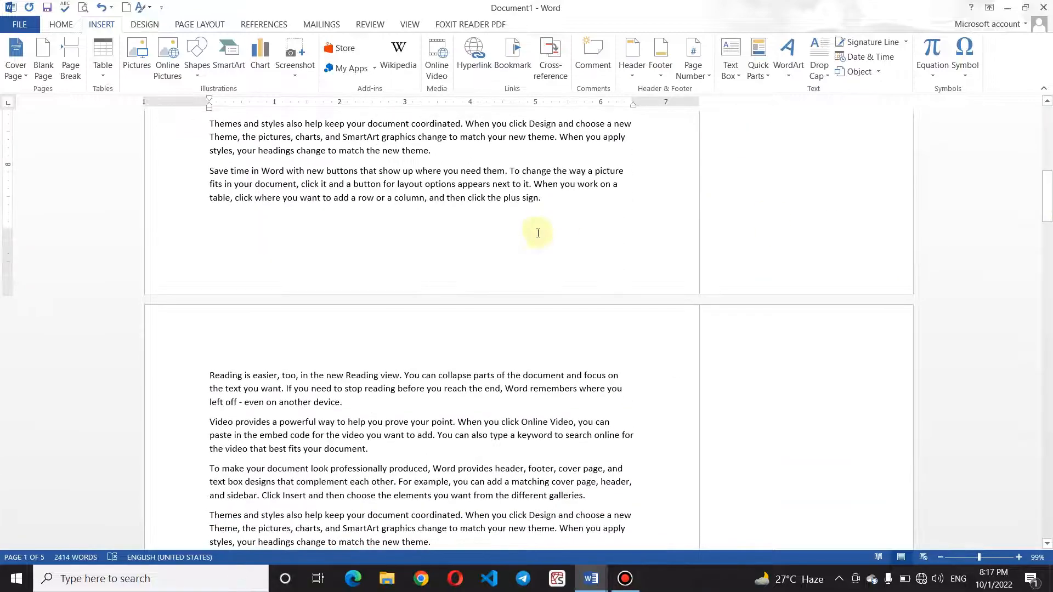
{"action": "left_click", "coordinate": [335, 402]}
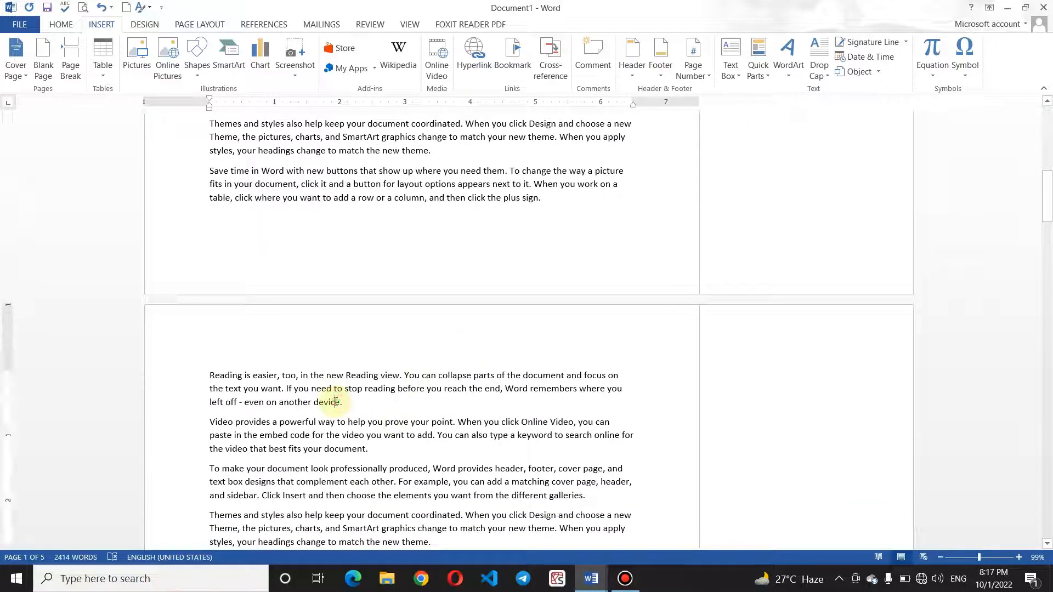
{"action": "left_click", "coordinate": [352, 449]}
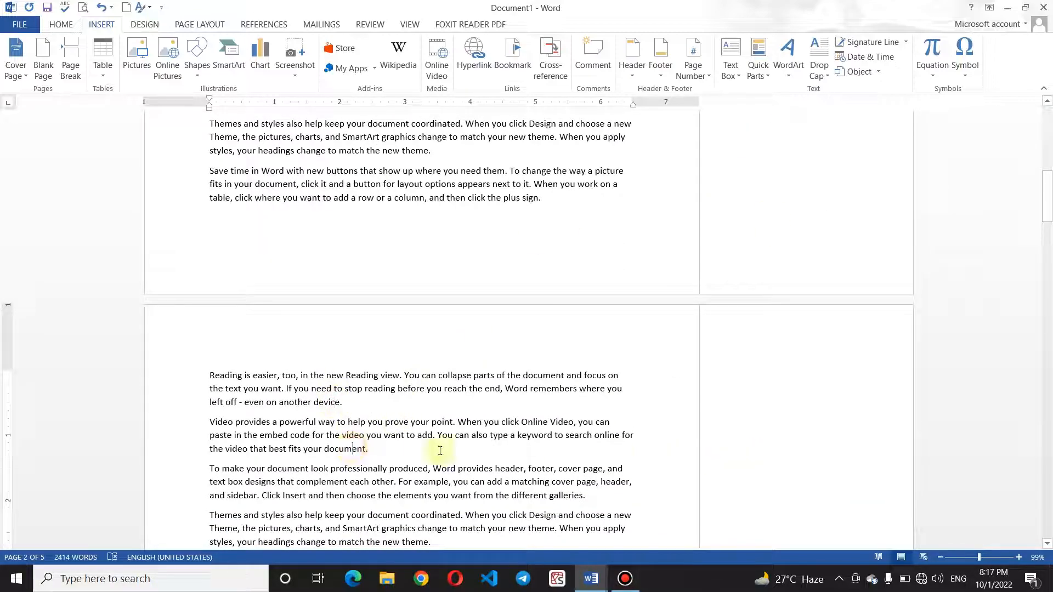
{"action": "left_click", "coordinate": [583, 64]}
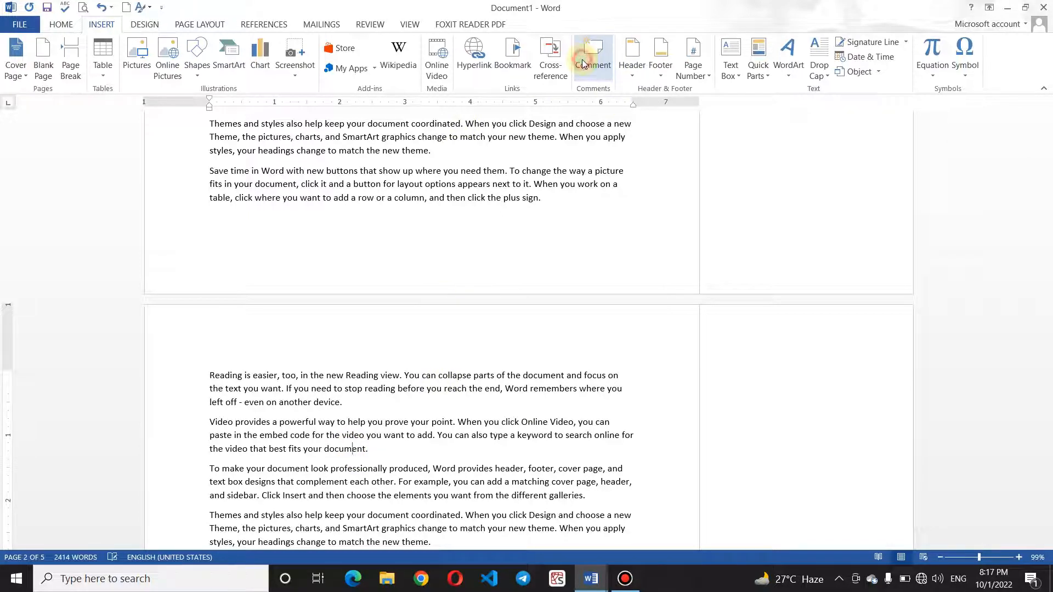
{"action": "type", "text": "The collection of pages"}
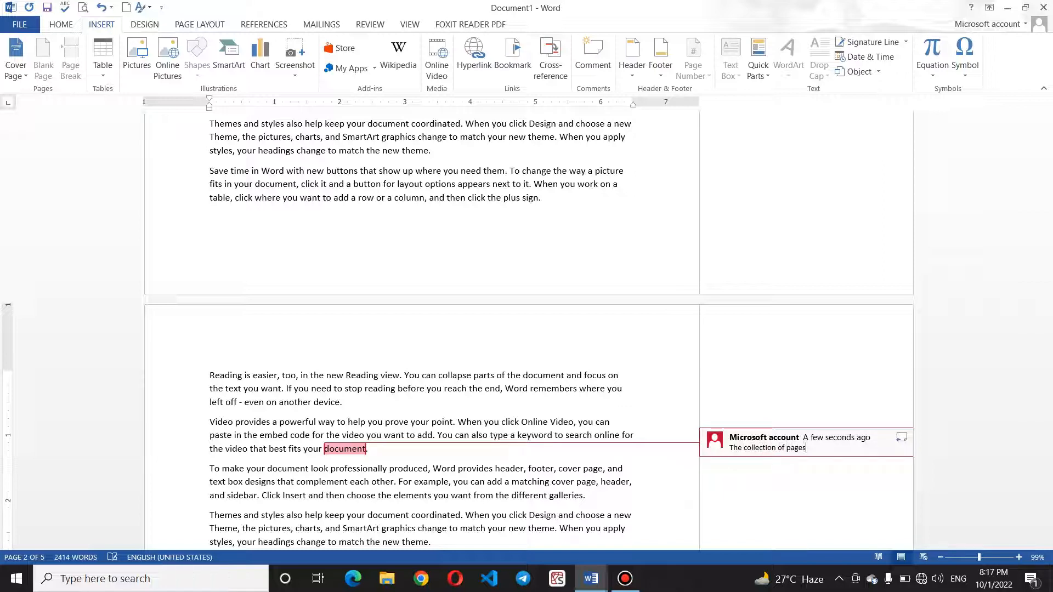
{"action": "left_click", "coordinate": [660, 399]}
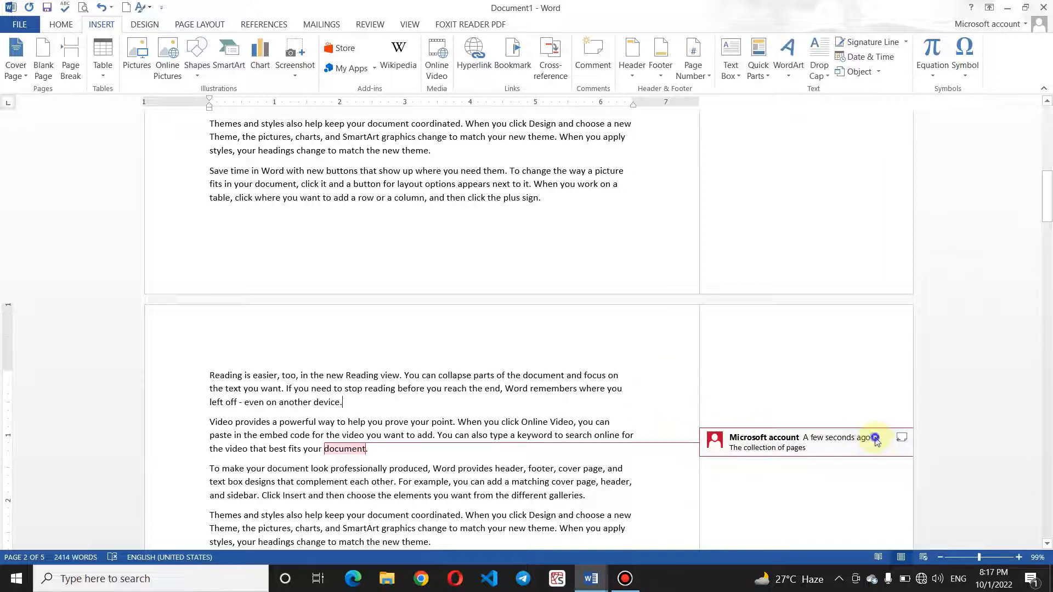
{"action": "right_click", "coordinate": [875, 438]}
{"action": "left_click", "coordinate": [831, 437]}
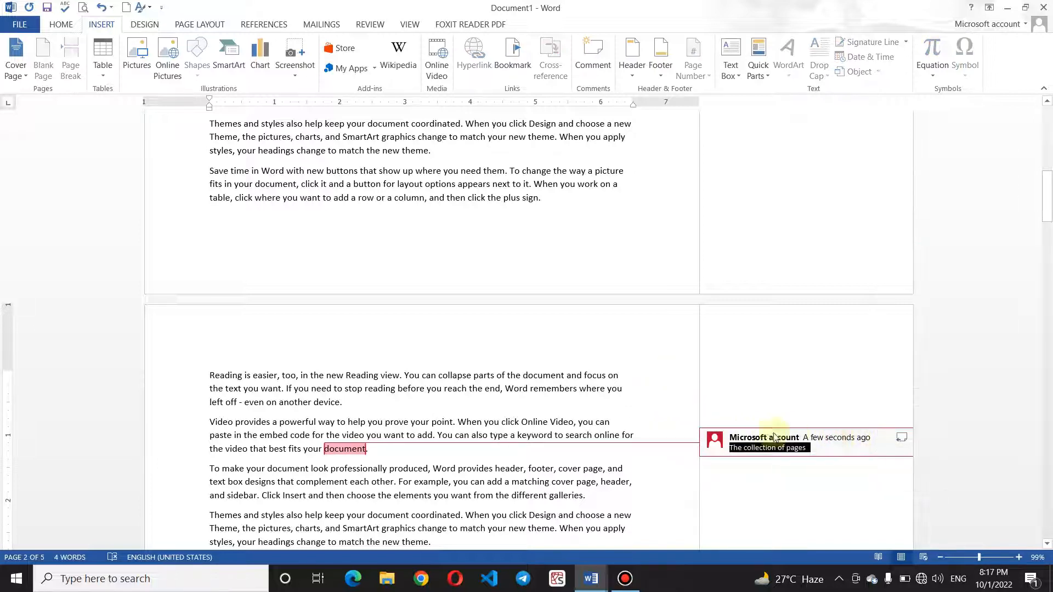
{"action": "left_click", "coordinate": [657, 422]}
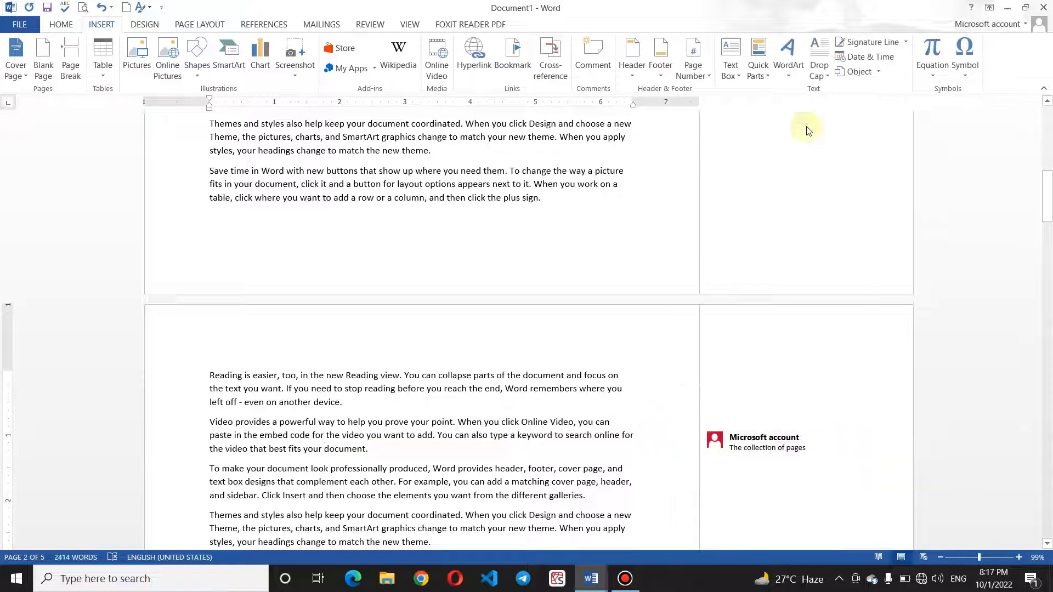
Try adding an empty comment with replies to the word "paste" on page 2, and undo the latest comment changes
{"action": "left_click", "coordinate": [589, 67]}
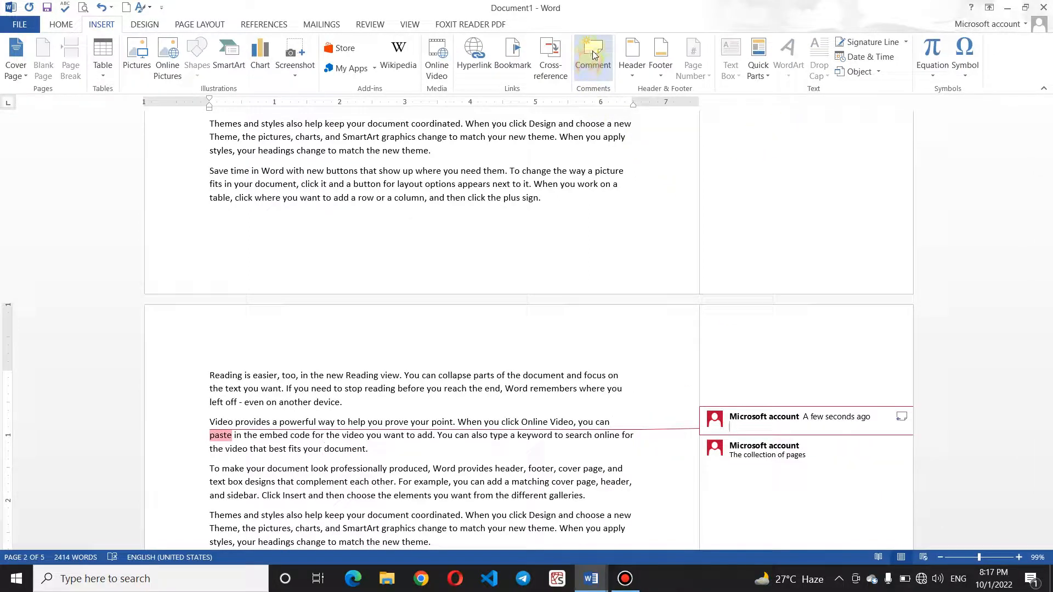
{"action": "left_click", "coordinate": [594, 67]}
{"action": "right_click", "coordinate": [597, 69]}
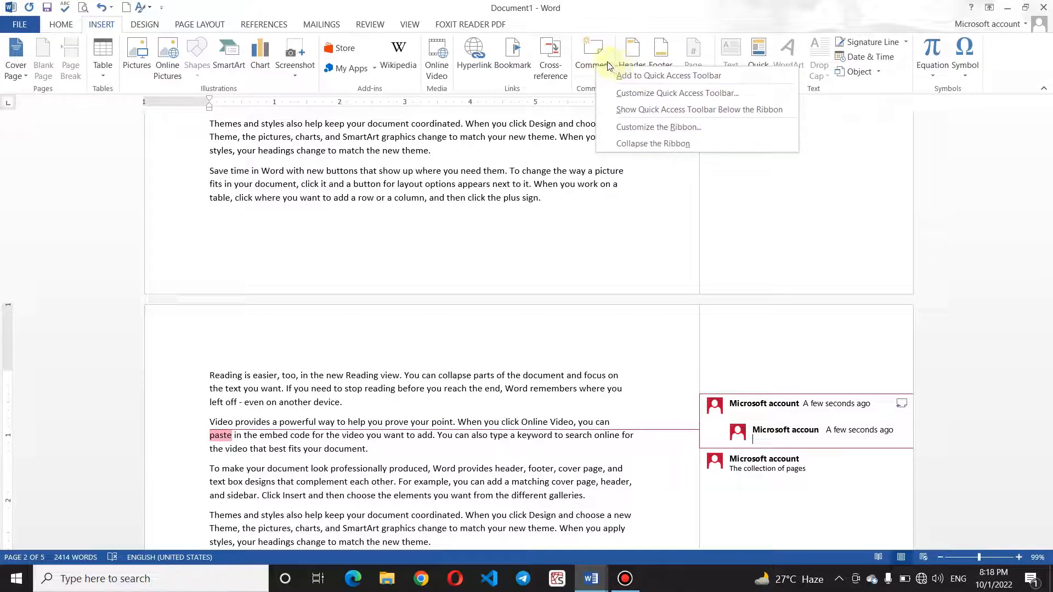
{"action": "left_click", "coordinate": [583, 48]}
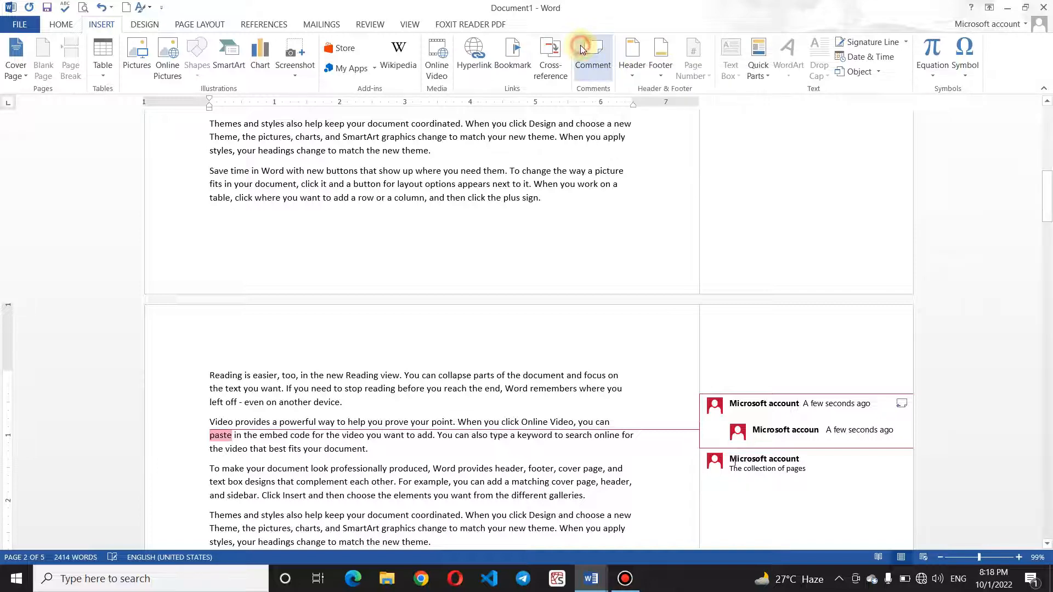
{"action": "left_click", "coordinate": [766, 402]}
{"action": "right_click", "coordinate": [765, 404]}
{"action": "key", "text": "Escape"}
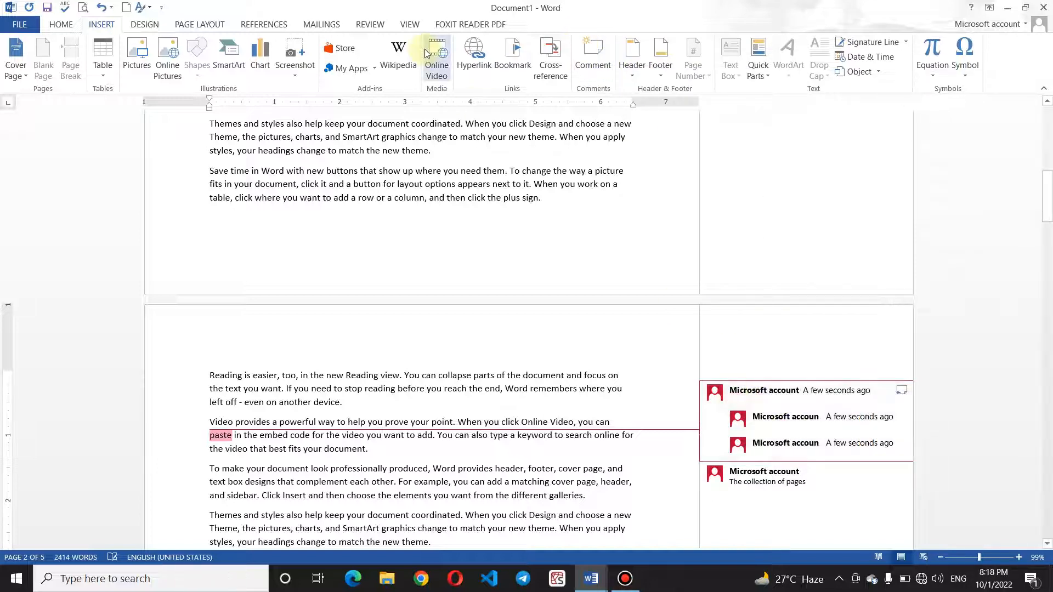
{"action": "left_click", "coordinate": [101, 7]}
{"action": "left_click", "coordinate": [101, 6]}
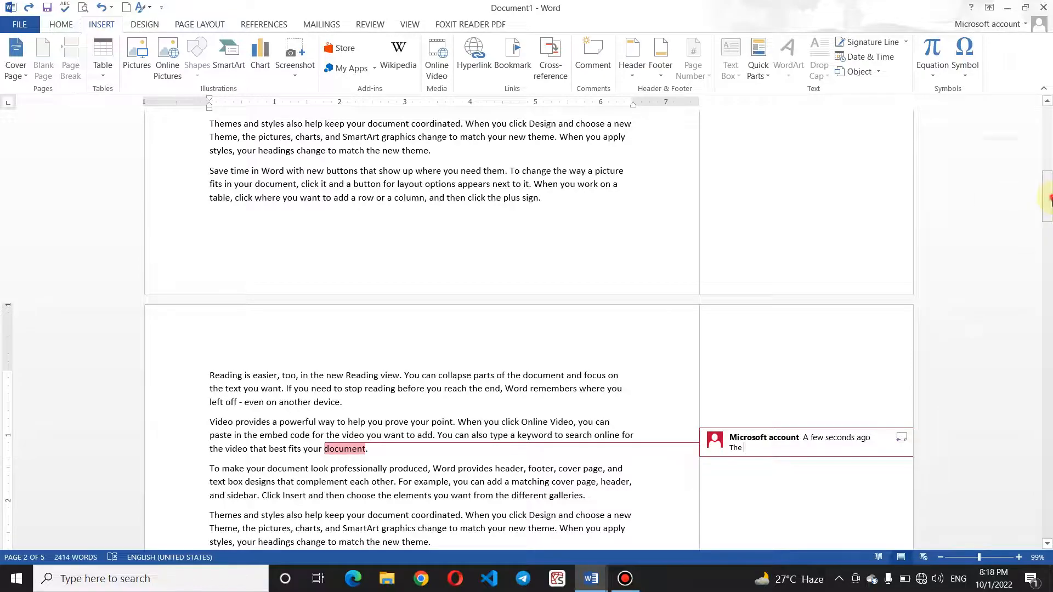
Delete the comment attached to the Excel Extra Data heading on the first page
{"action": "left_click_drag", "start_coordinate": [1049, 198], "coordinate": [1050, 18]}
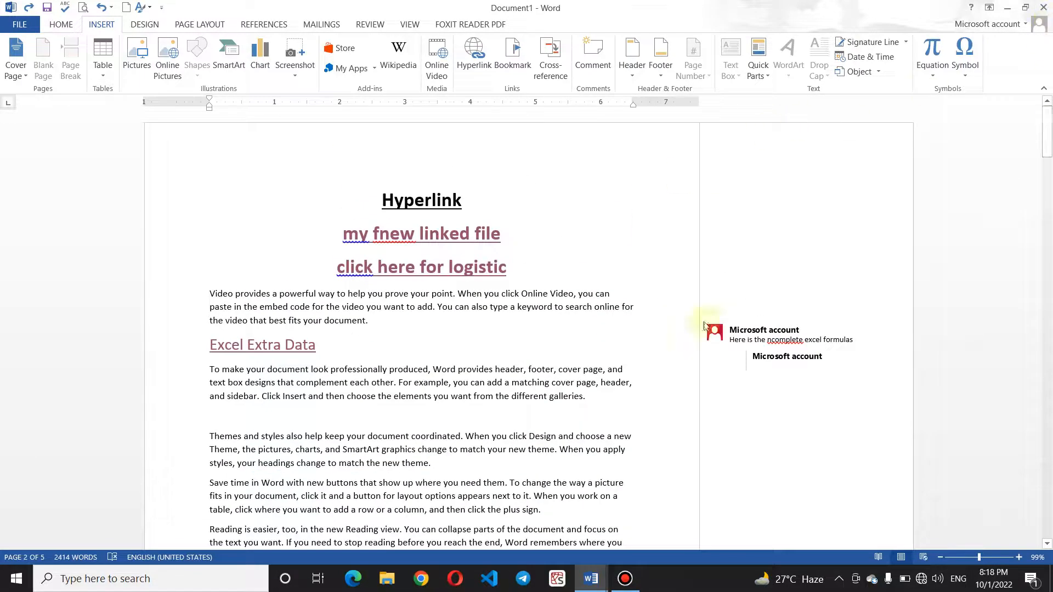
{"action": "left_click", "coordinate": [732, 331]}
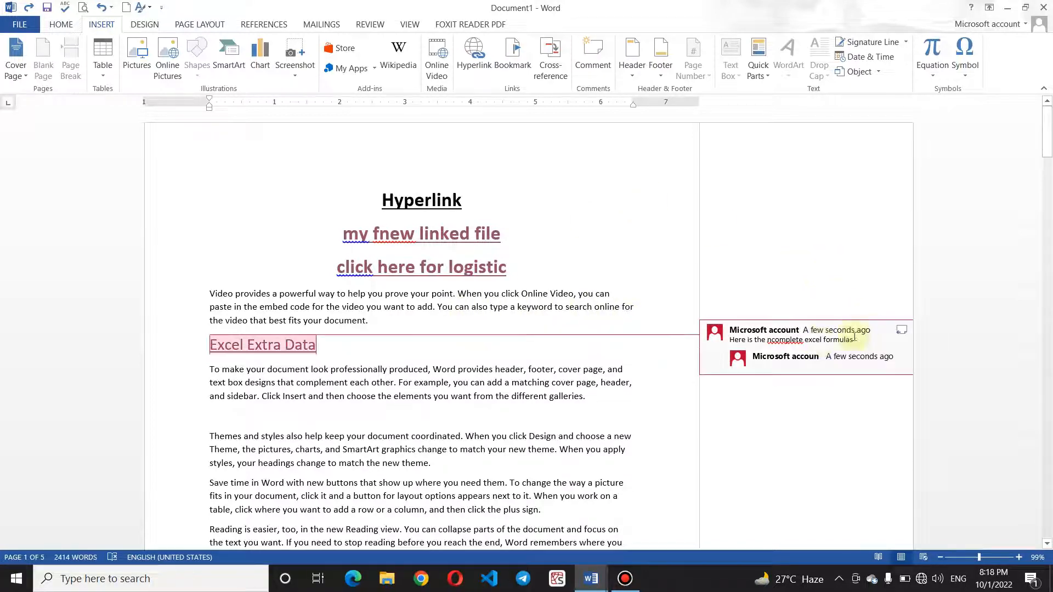
{"action": "right_click", "coordinate": [821, 344]}
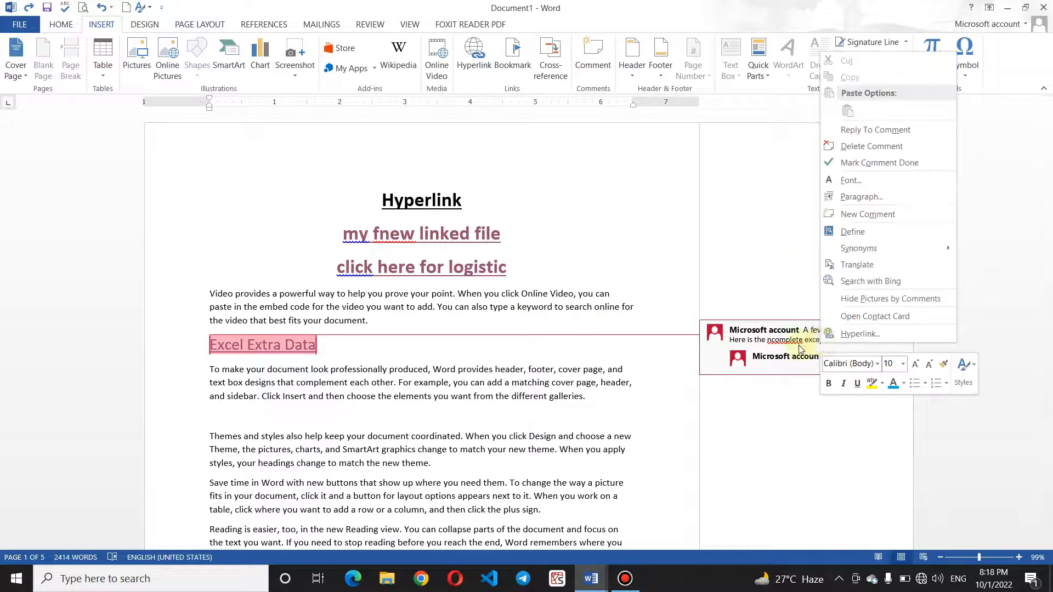
{"action": "left_click", "coordinate": [854, 147]}
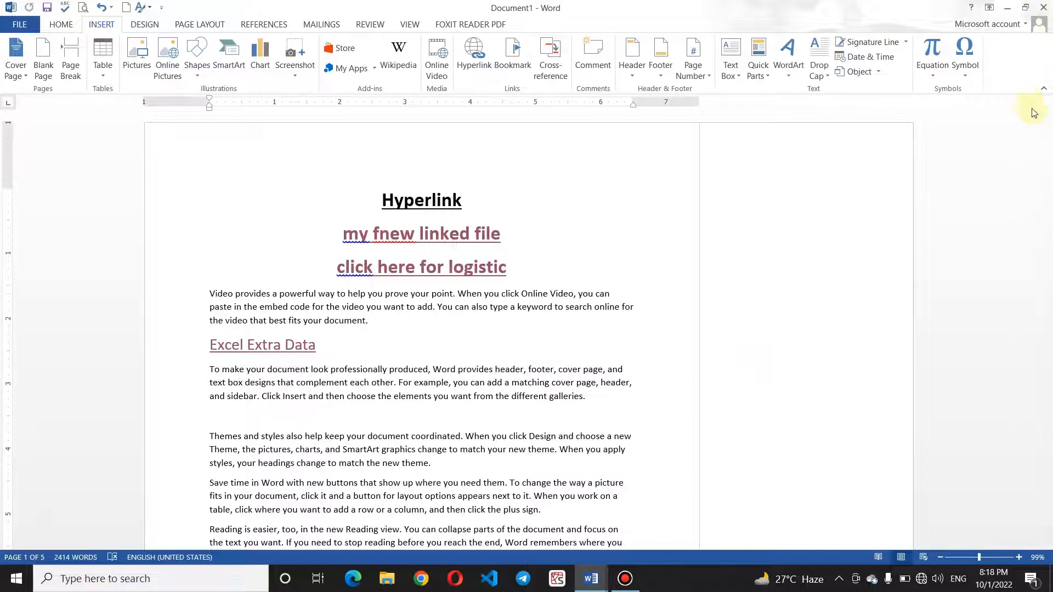
Delete the comment attached to the word "document" on page 2
{"action": "scroll", "coordinate": [757, 165], "scroll_direction": "down", "scroll_amount": 10}
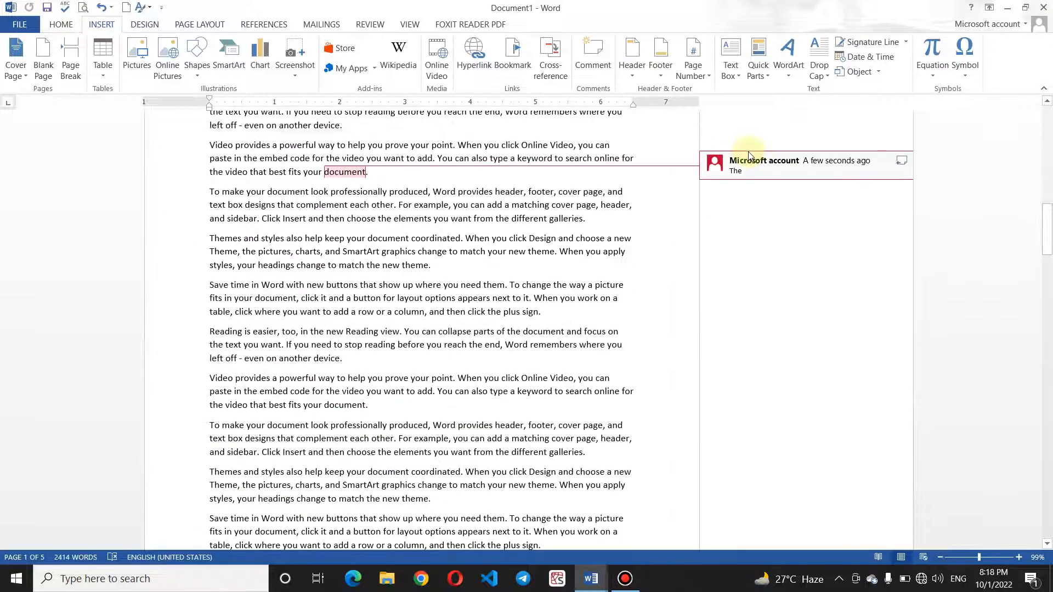
{"action": "right_click", "coordinate": [751, 171]}
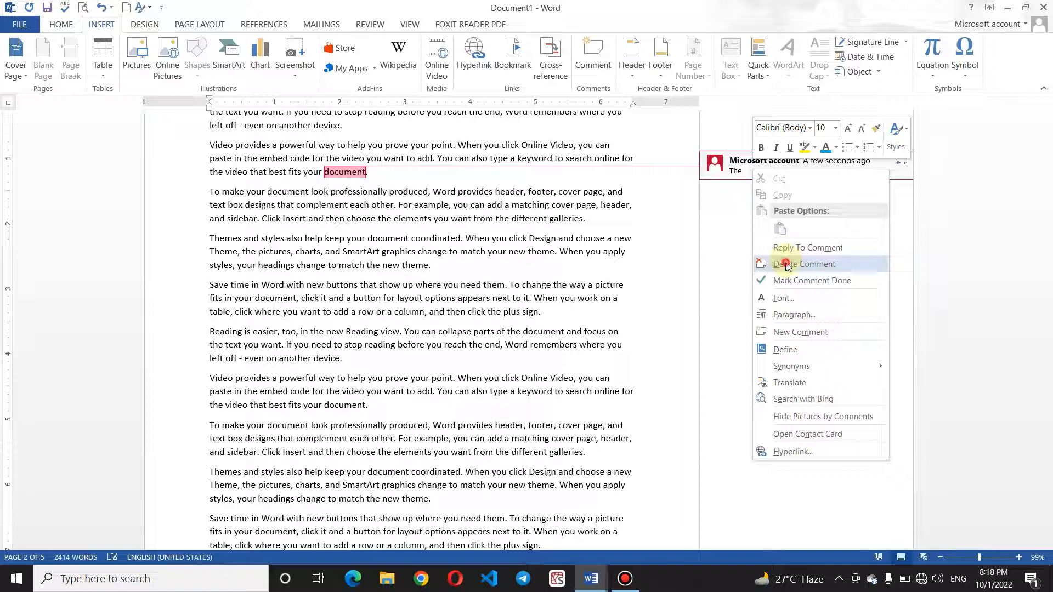
{"action": "left_click", "coordinate": [786, 265]}
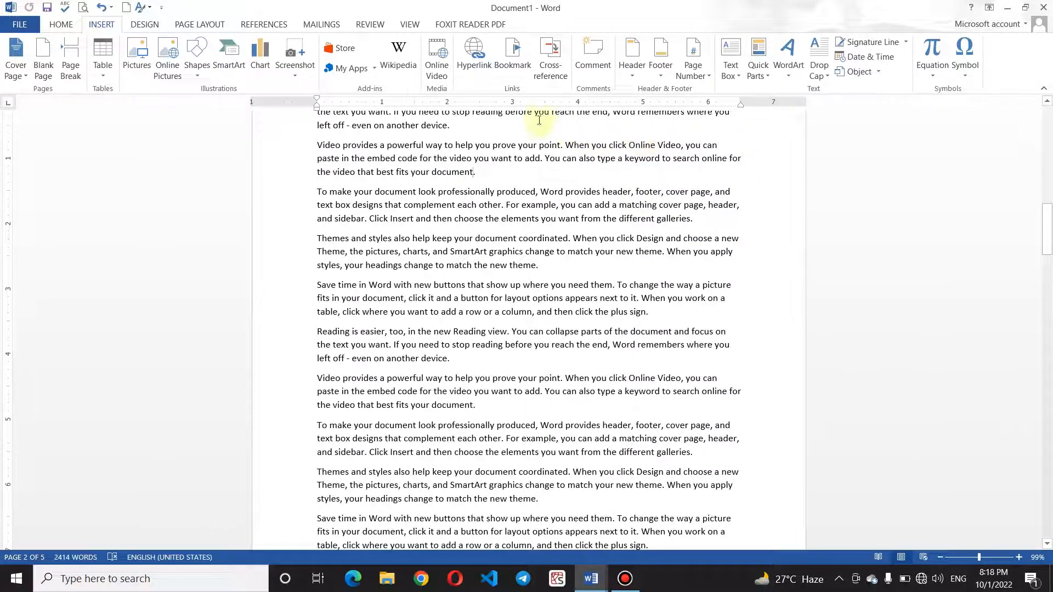
{"action": "left_click", "coordinate": [628, 590]}
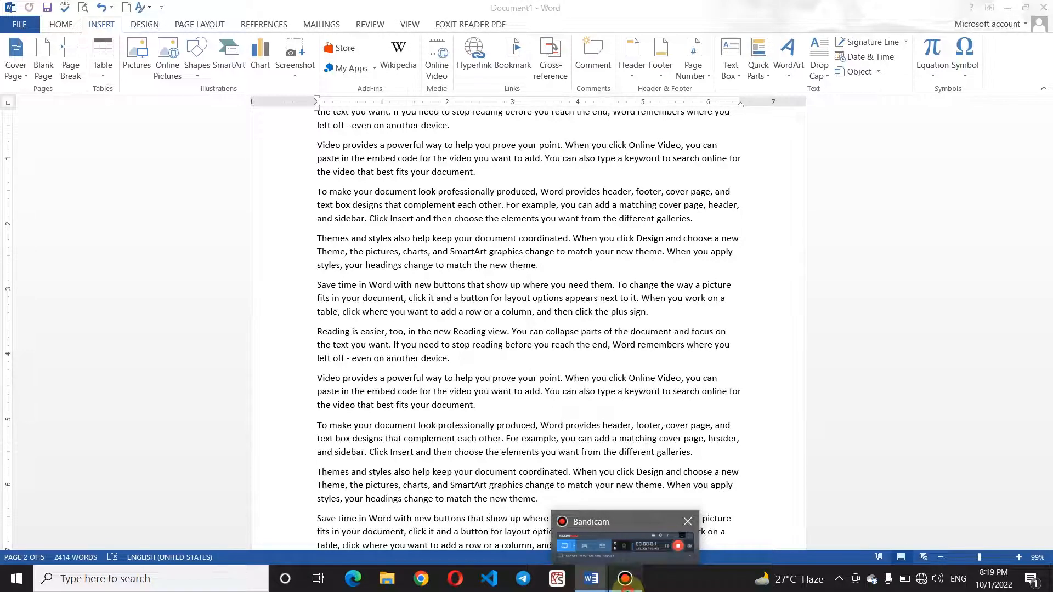